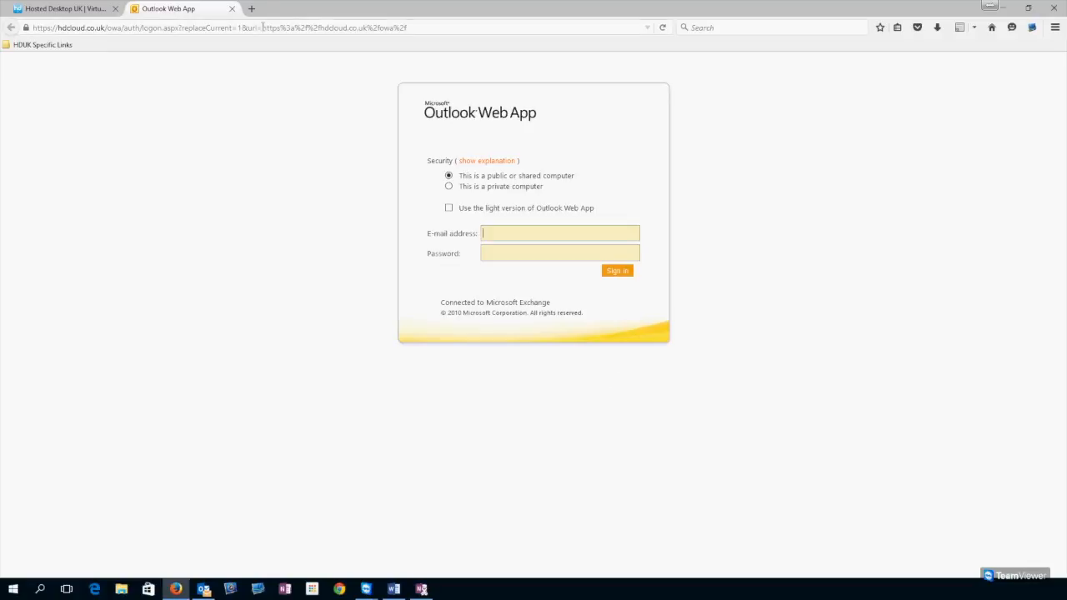
# - Load the hdcloud.co.uk OWA sign-in page and submit the account's e-mail address and password
pyautogui.write('hdcloud.co')
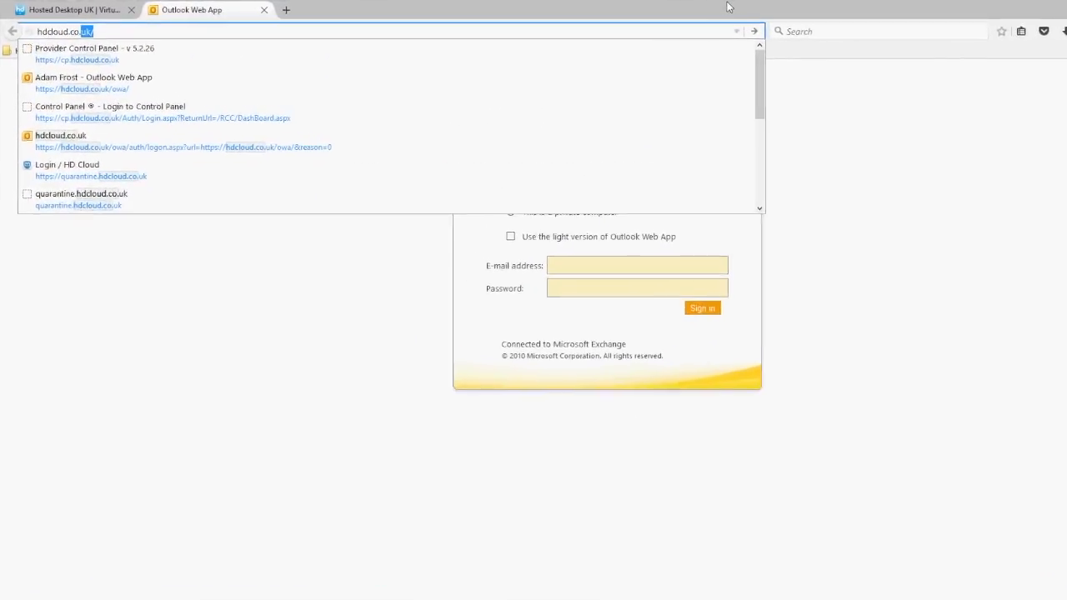
pyautogui.write('.uk')
pyautogui.write('/owa/')
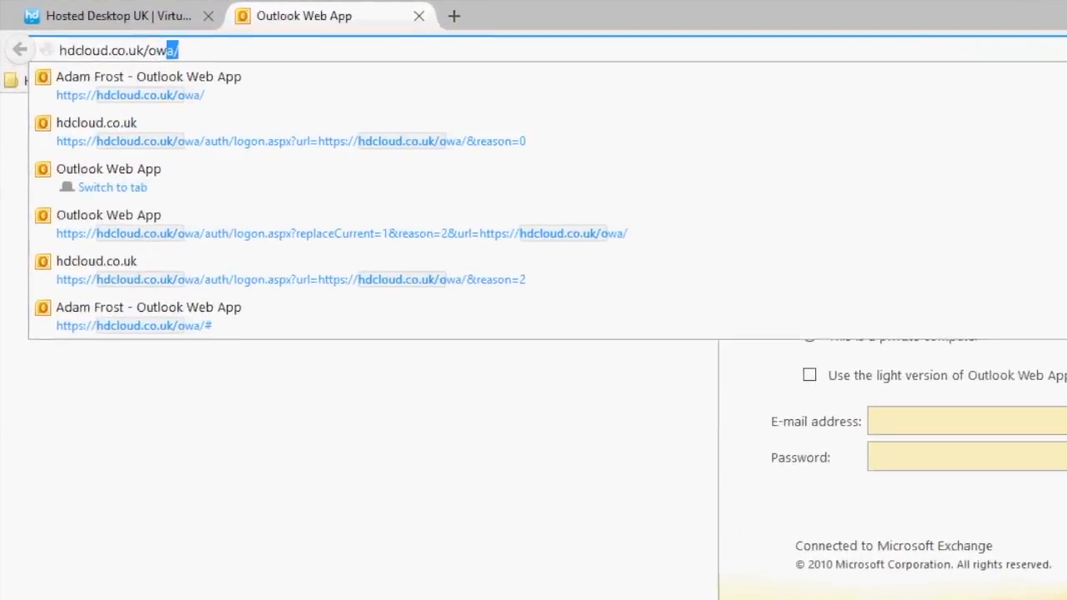
pyautogui.press('Return')
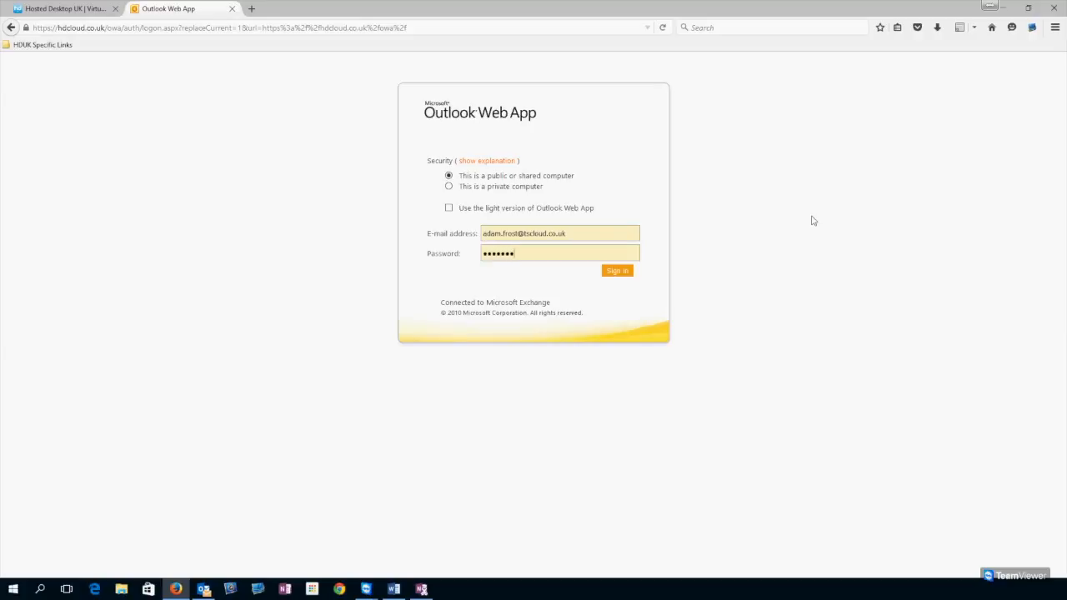
pyautogui.press('Return')
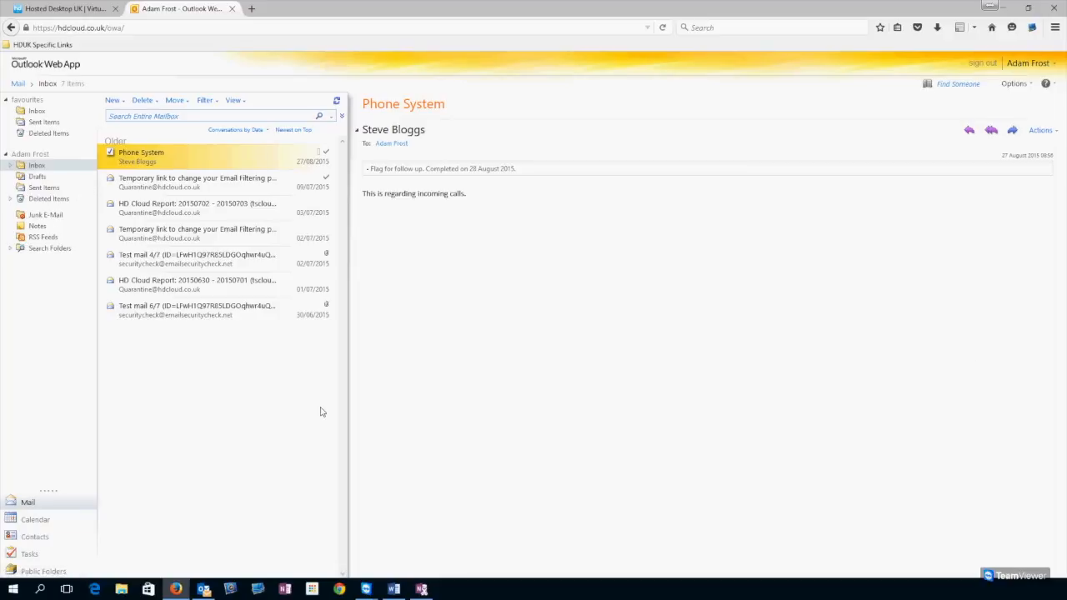
# - Save a new account password via Options > Change Your Password, then reload to the sign-in page
pyautogui.click(1029, 87)
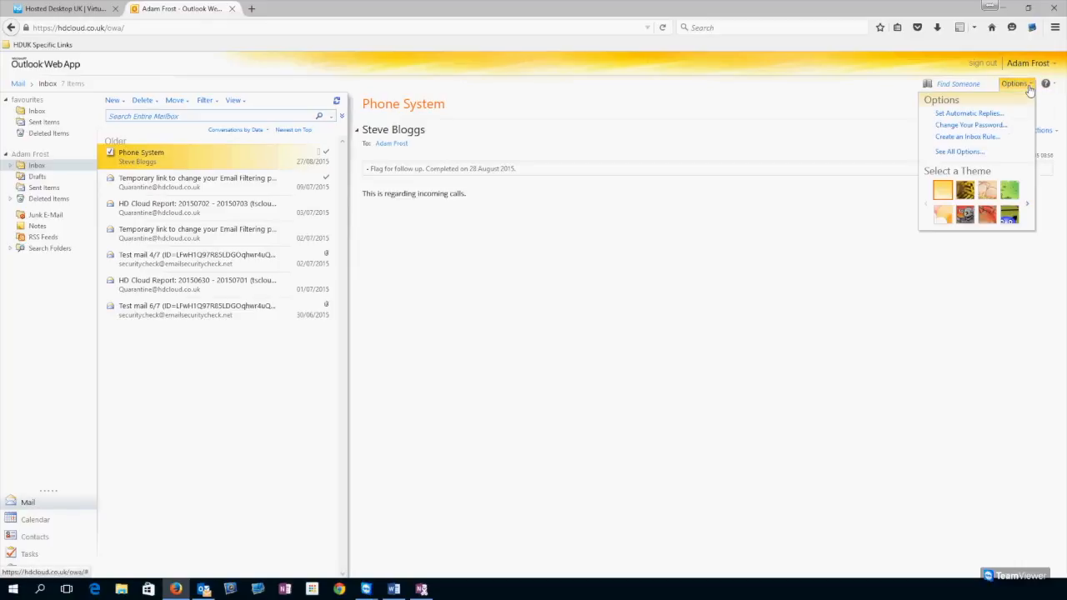
pyautogui.click(971, 125)
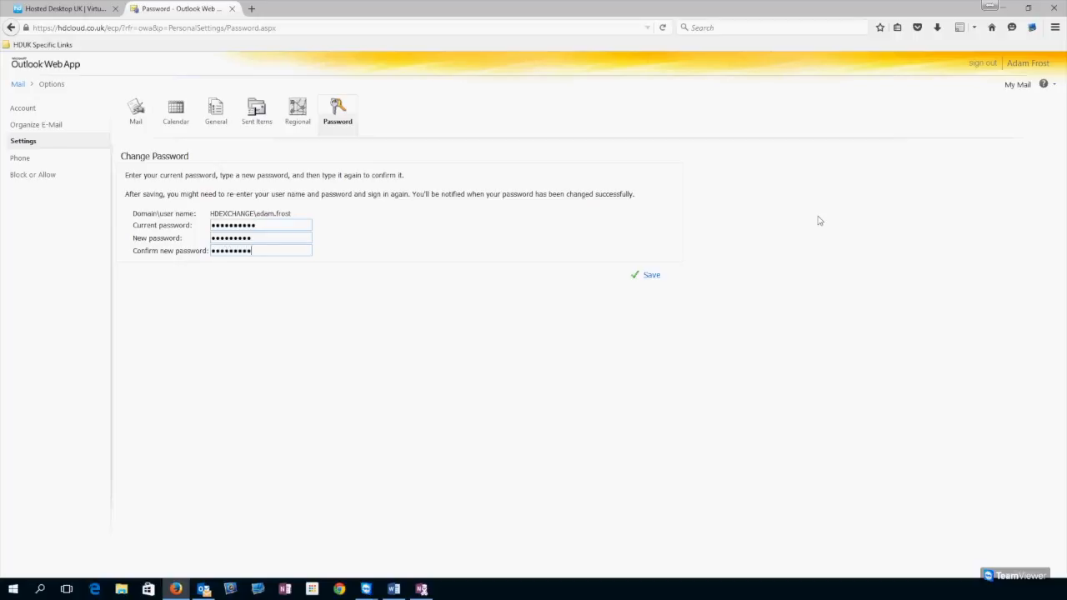
pyautogui.click(648, 275)
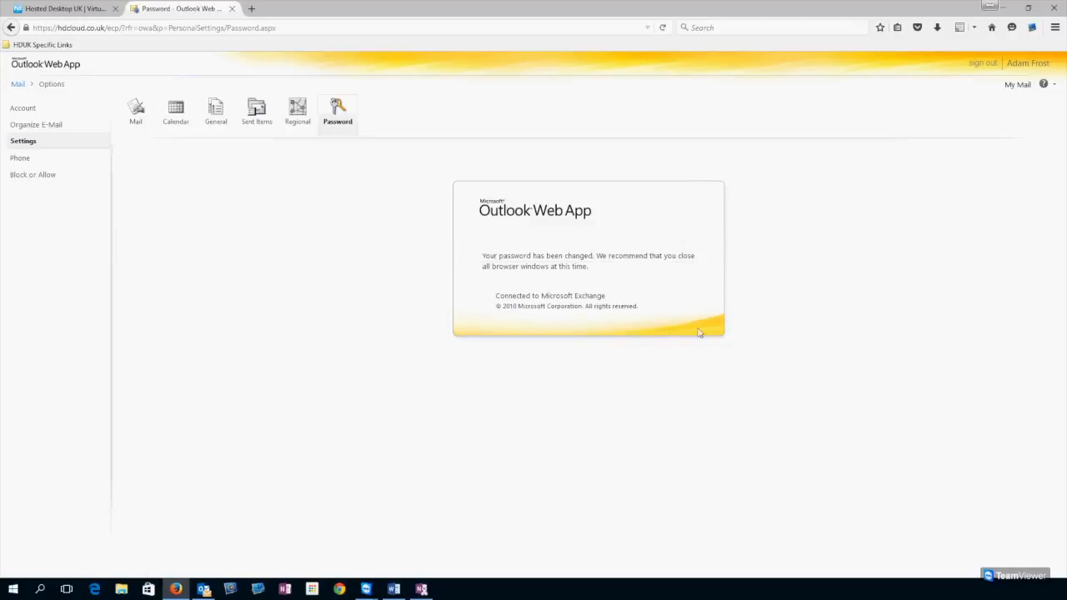
pyautogui.click(663, 27)
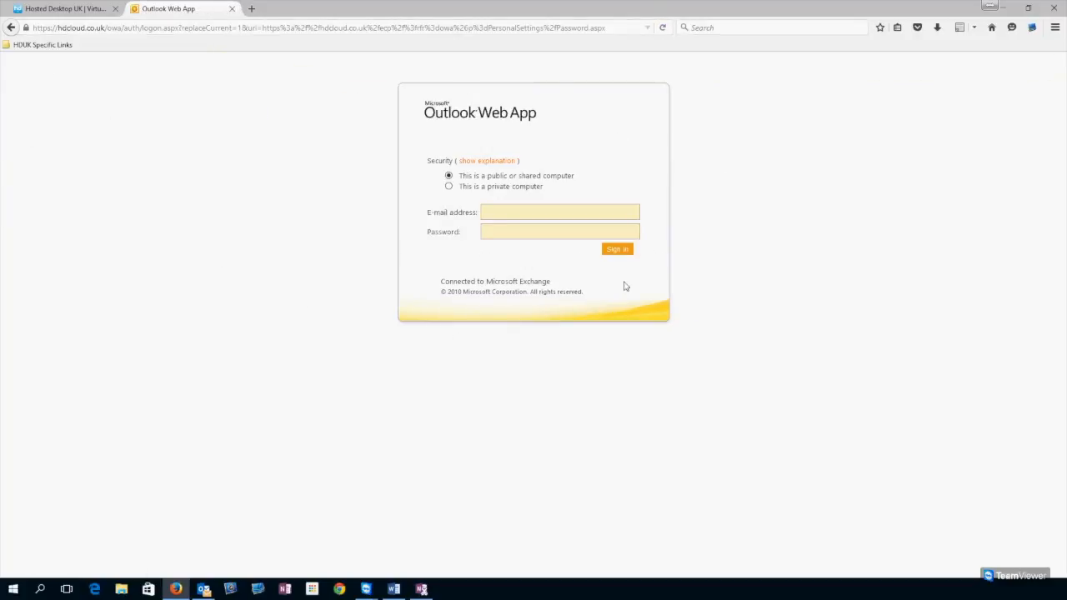
# - Trim the URL, sign in with the new password, and open the Email Filtering password message
pyautogui.moveTo(121, 28); pyautogui.dragTo(606, 28)
pyautogui.press('BackSpace')
pyautogui.press('Return')
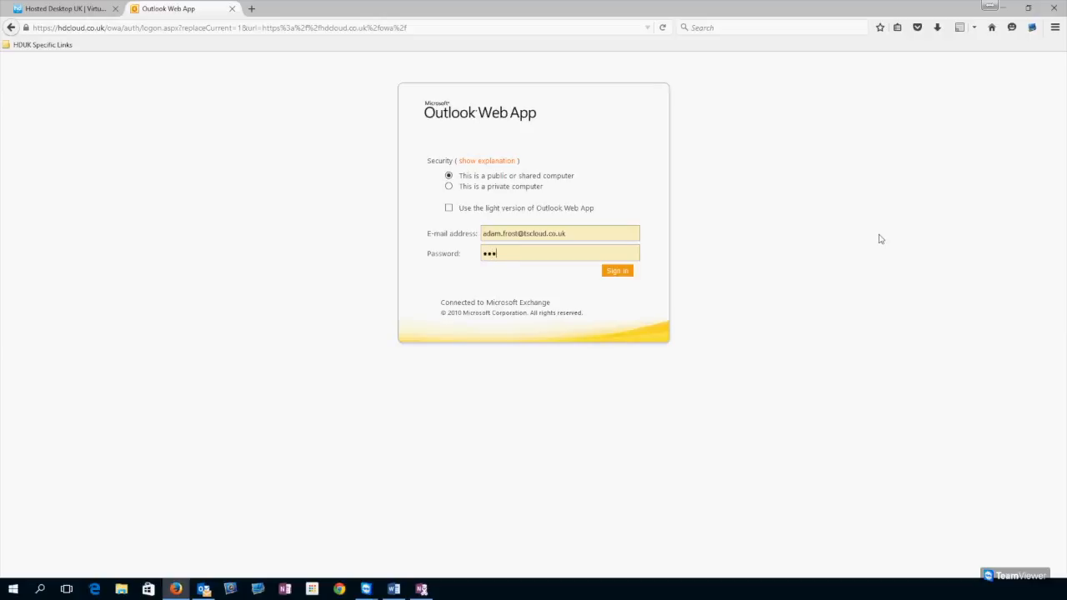
pyautogui.press('Return')
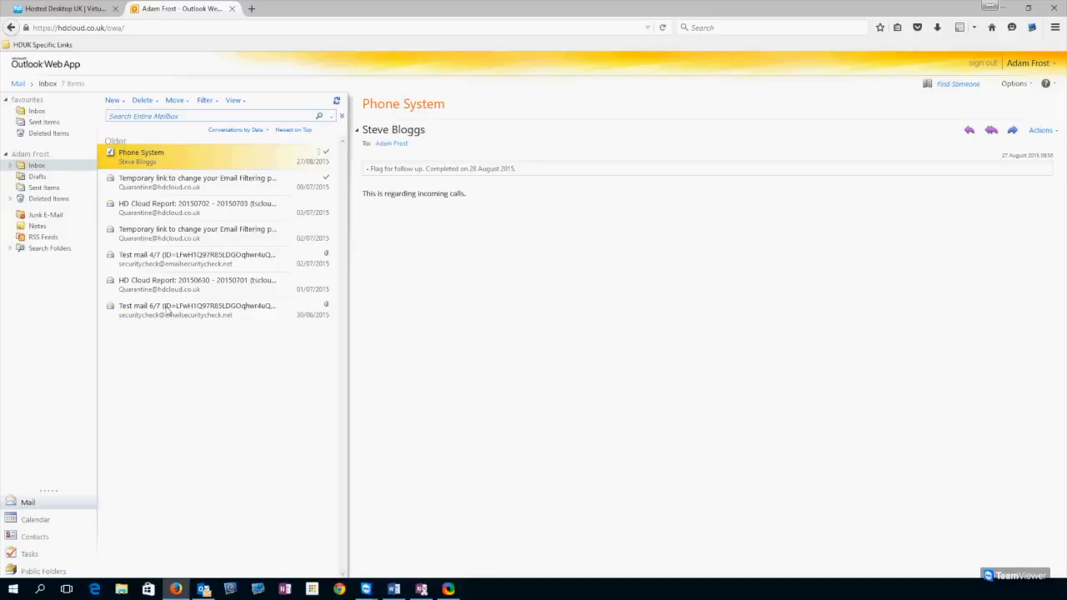
pyautogui.click(154, 185)
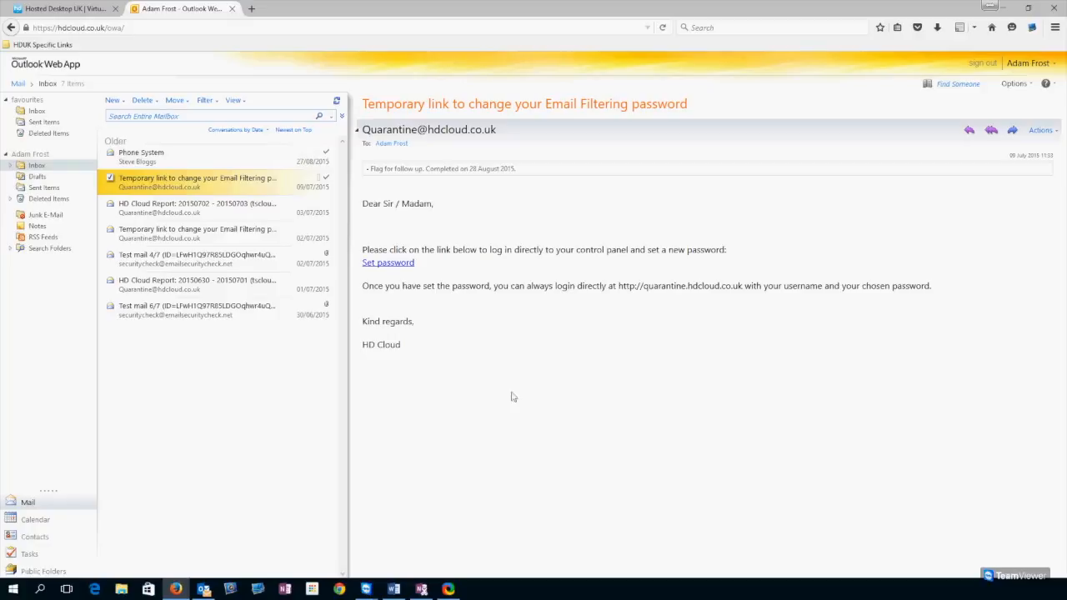
pyautogui.click(182, 208)
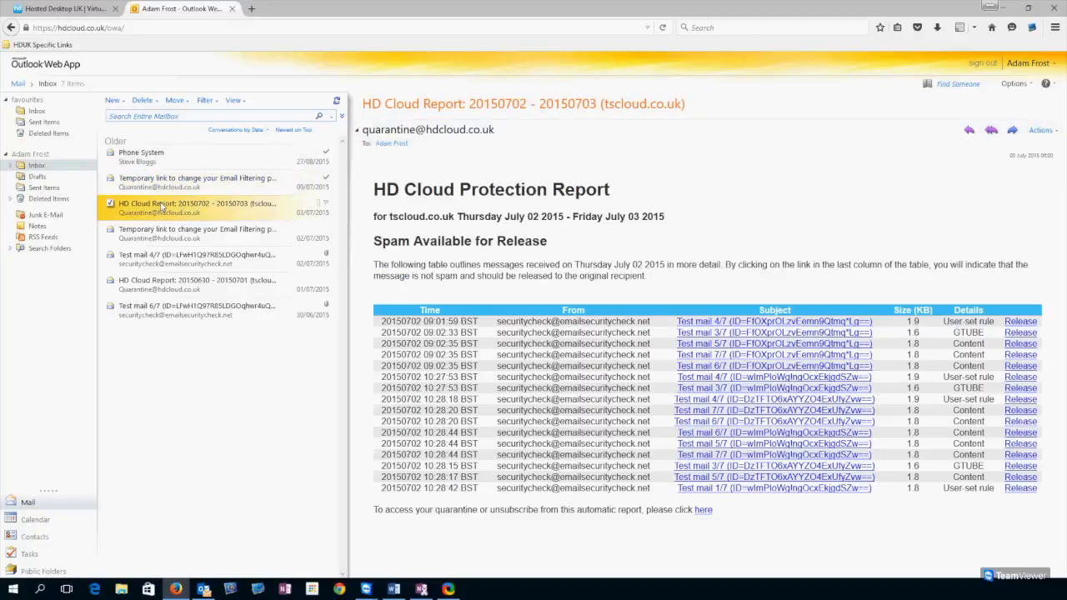
pyautogui.doubleClick(160, 163)
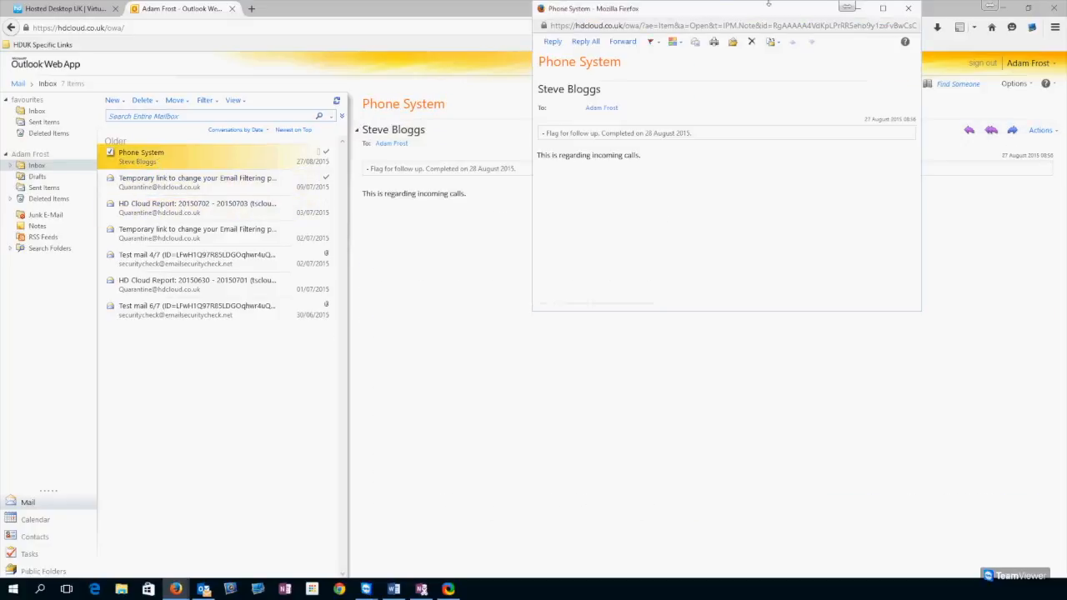
pyautogui.moveTo(704, 15); pyautogui.dragTo(563, 142)
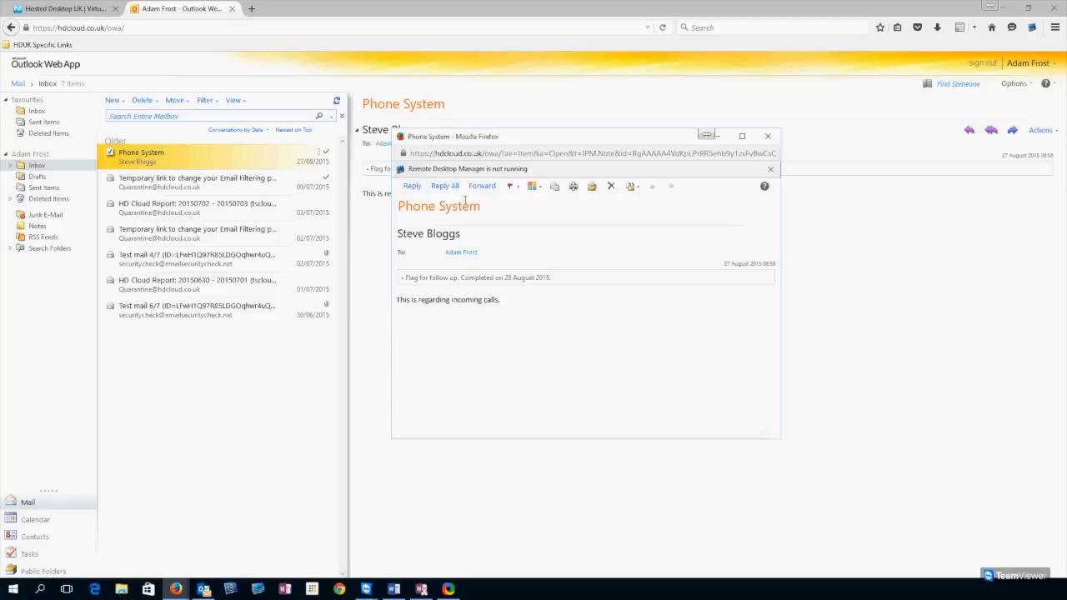
pyautogui.click(515, 188)
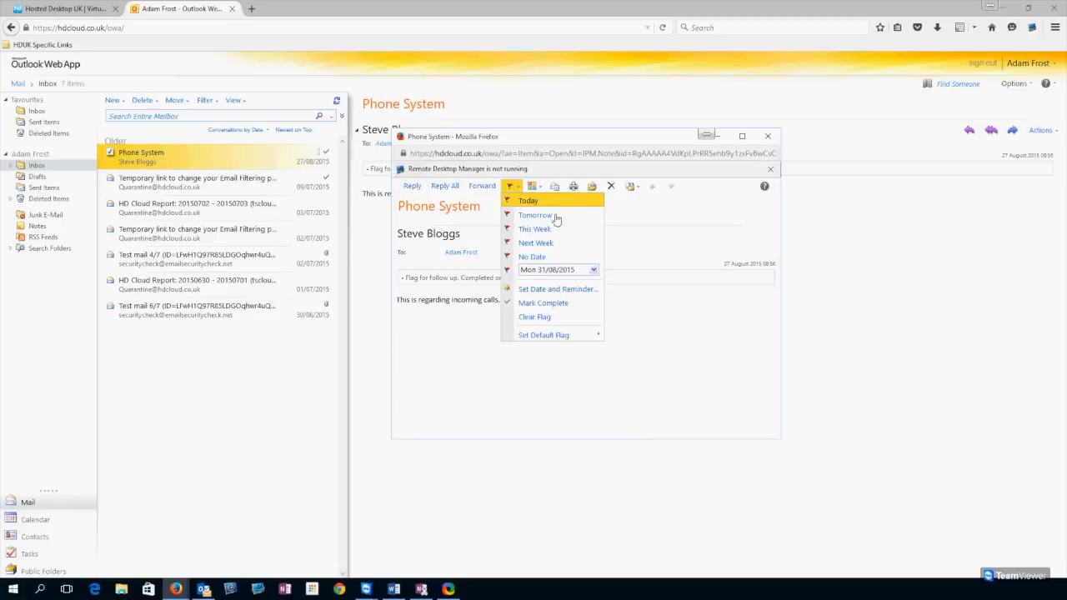
pyautogui.click(542, 189)
pyautogui.click(542, 188)
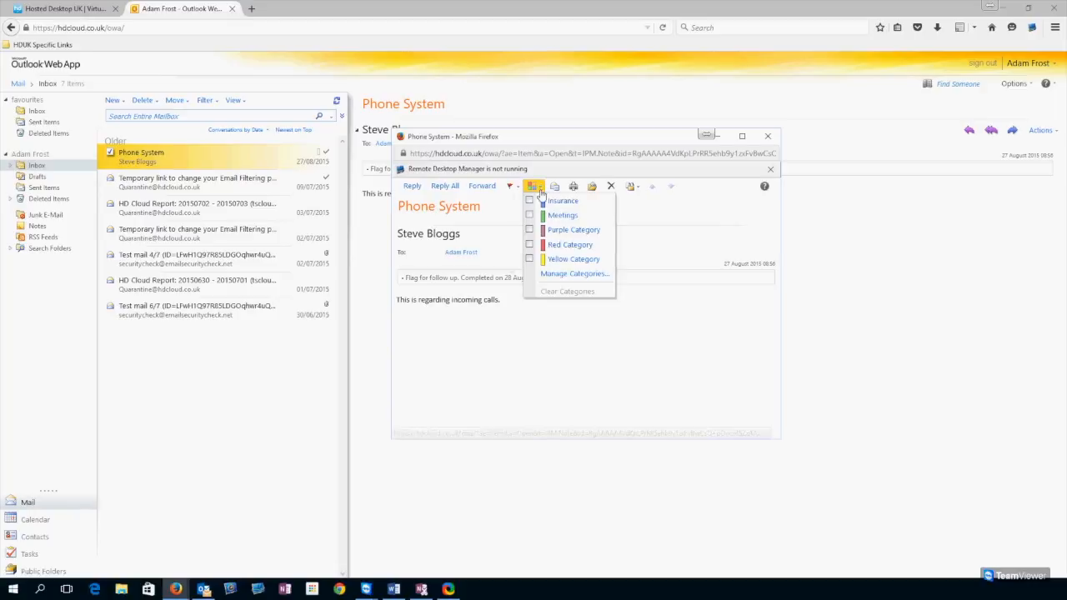
pyautogui.click(655, 215)
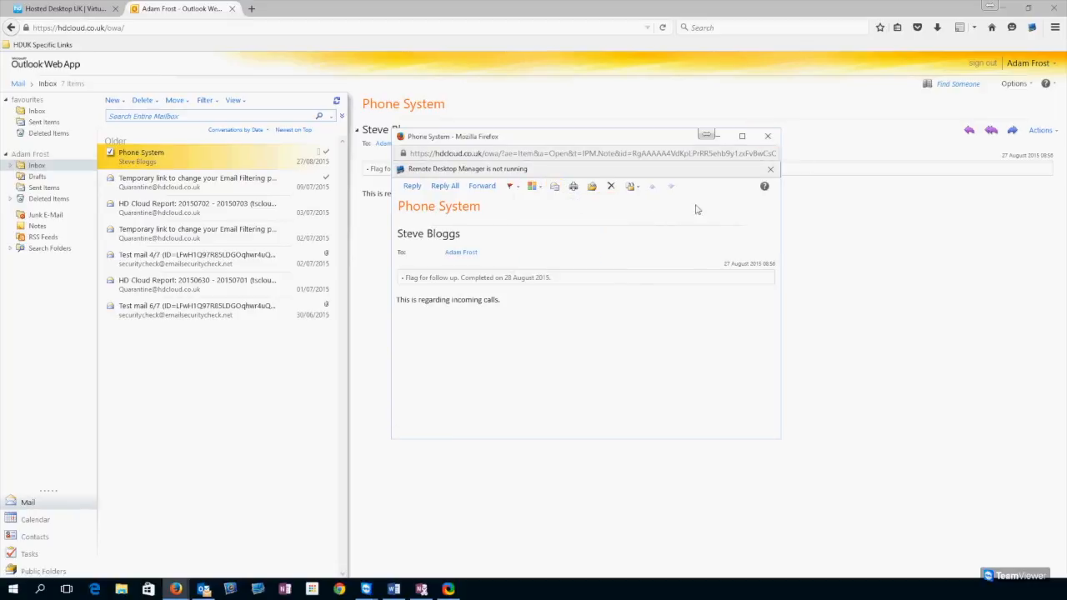
pyautogui.click(768, 137)
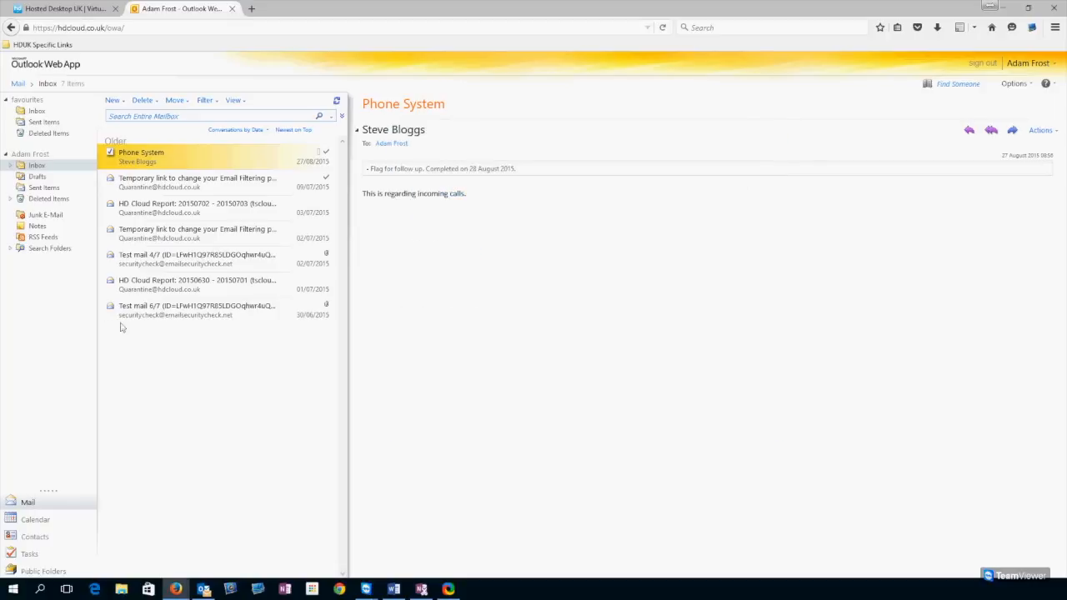
# - Expand the Inbox subfolders, browse the Meeting search folder, return to Inbox, then start Open Other Mailbox
pyautogui.click(10, 166)
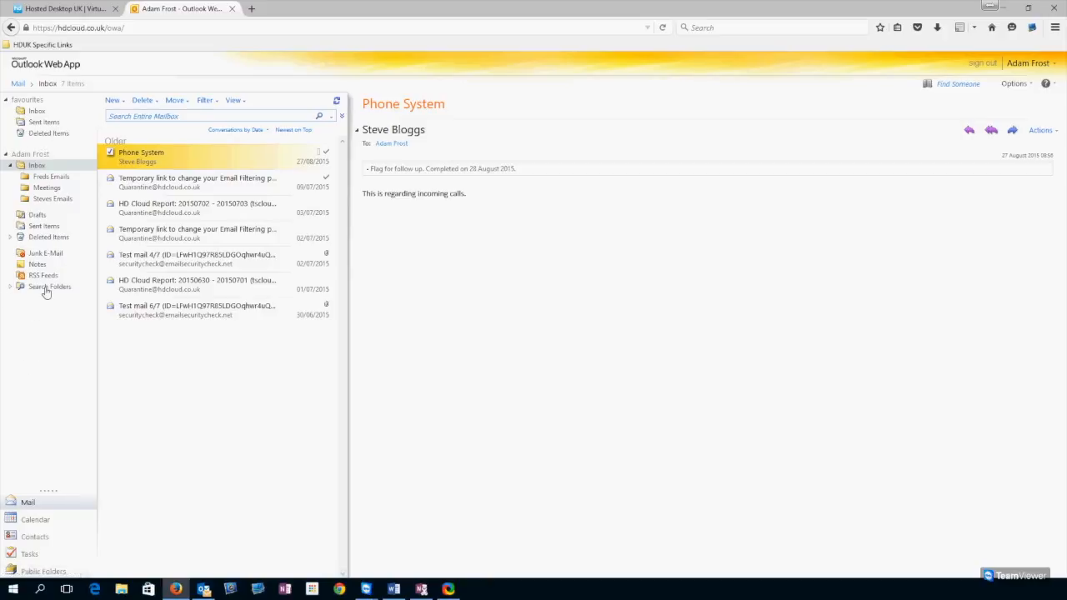
pyautogui.click(10, 286)
pyautogui.click(37, 305)
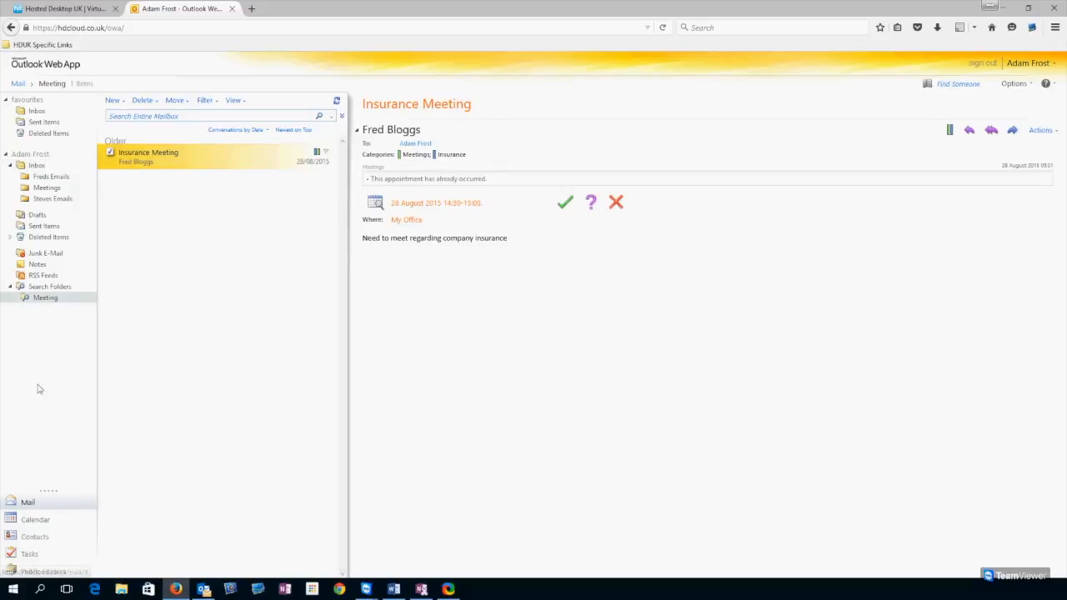
pyautogui.doubleClick(44, 291)
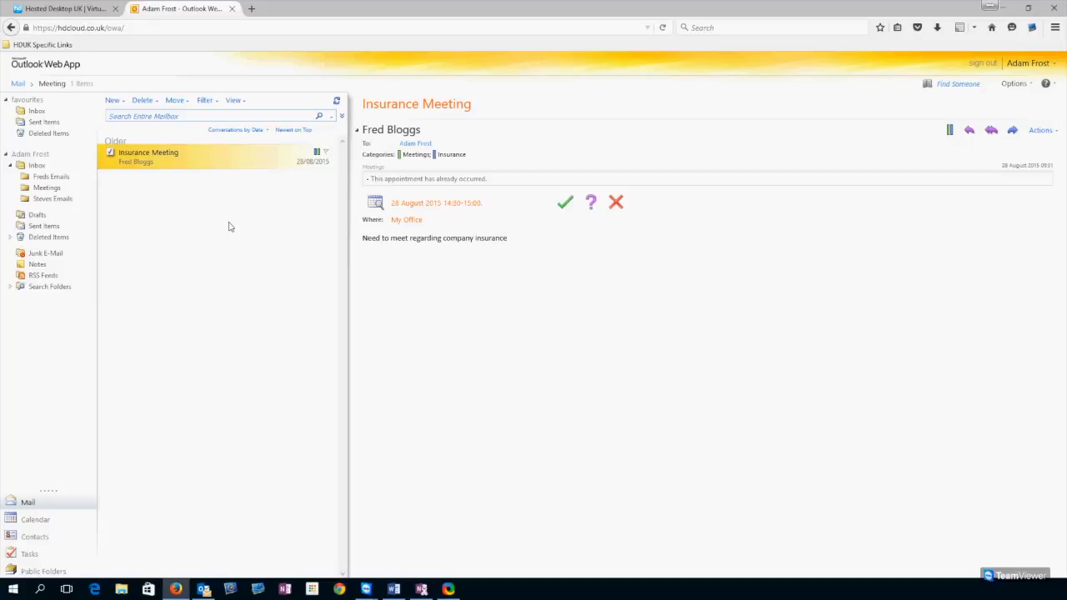
pyautogui.click(36, 165)
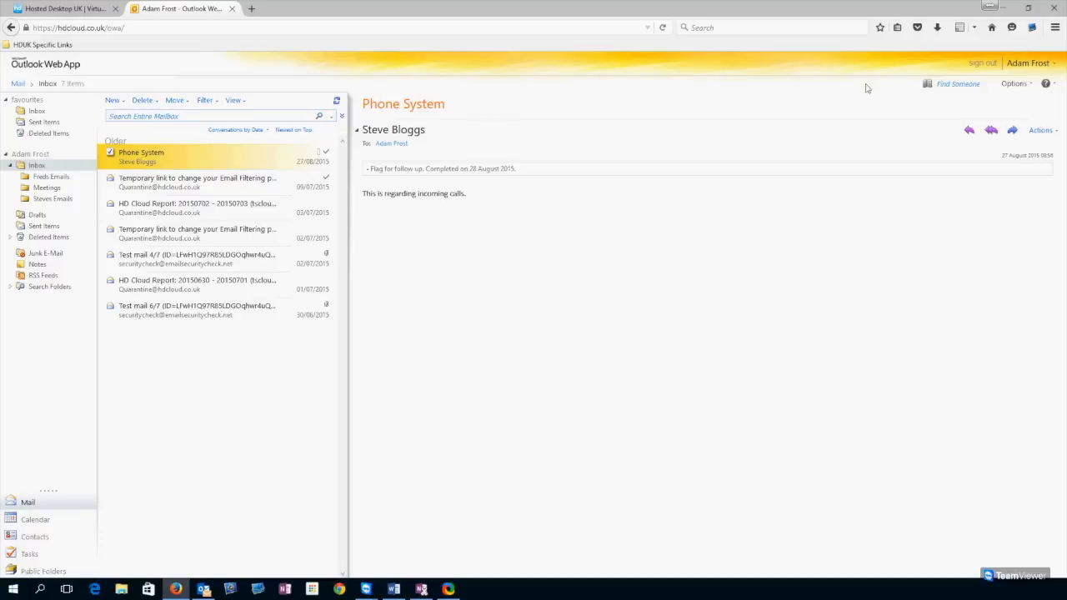
pyautogui.click(1056, 64)
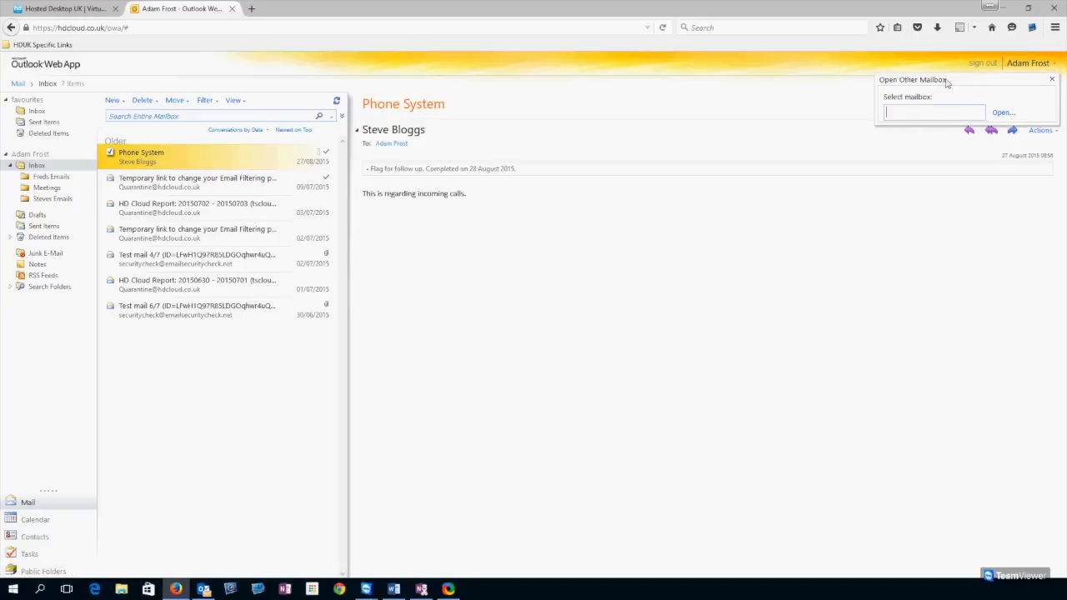
pyautogui.write('steve')
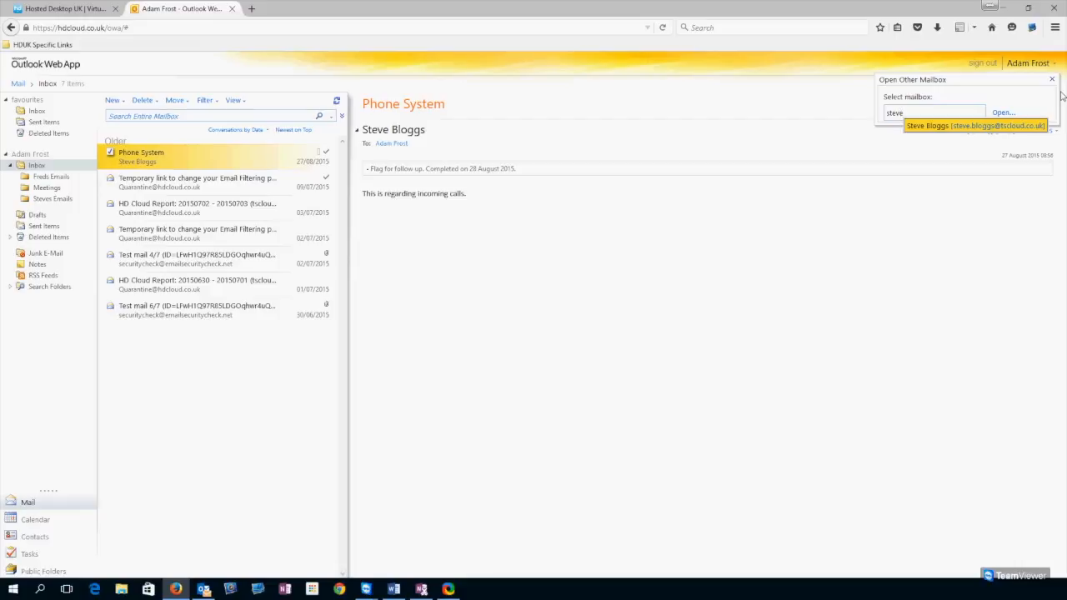
pyautogui.press('Return')
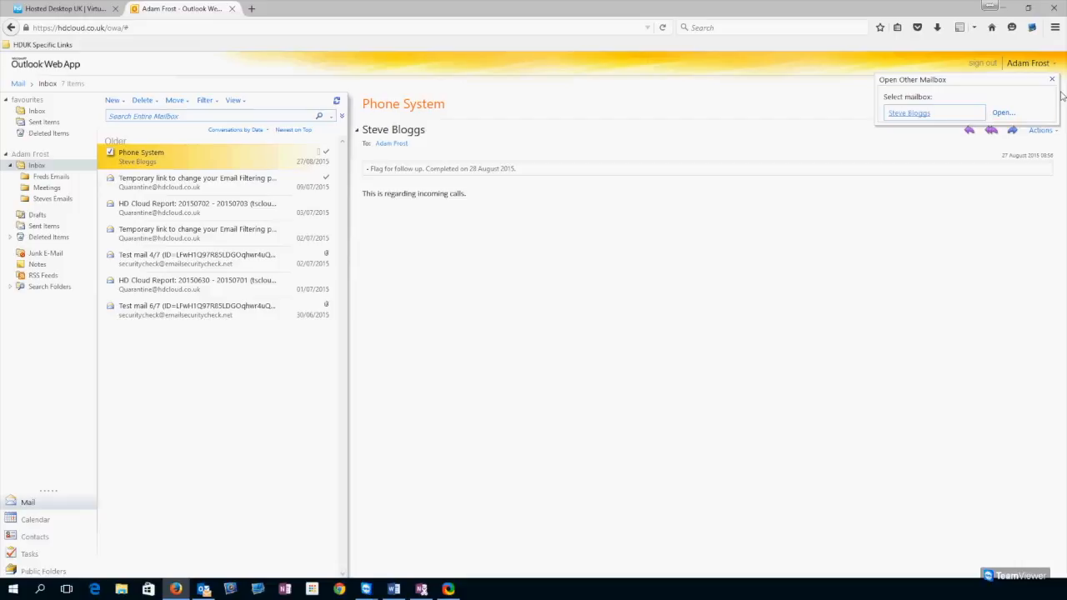
pyautogui.click(1005, 115)
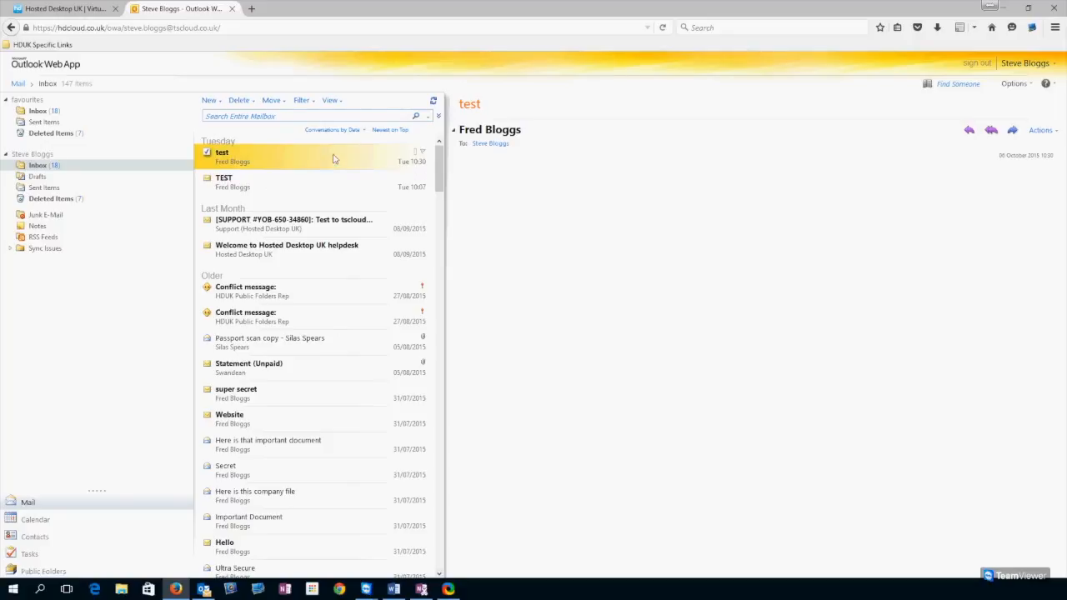
pyautogui.scroll(-5, 249, 193)
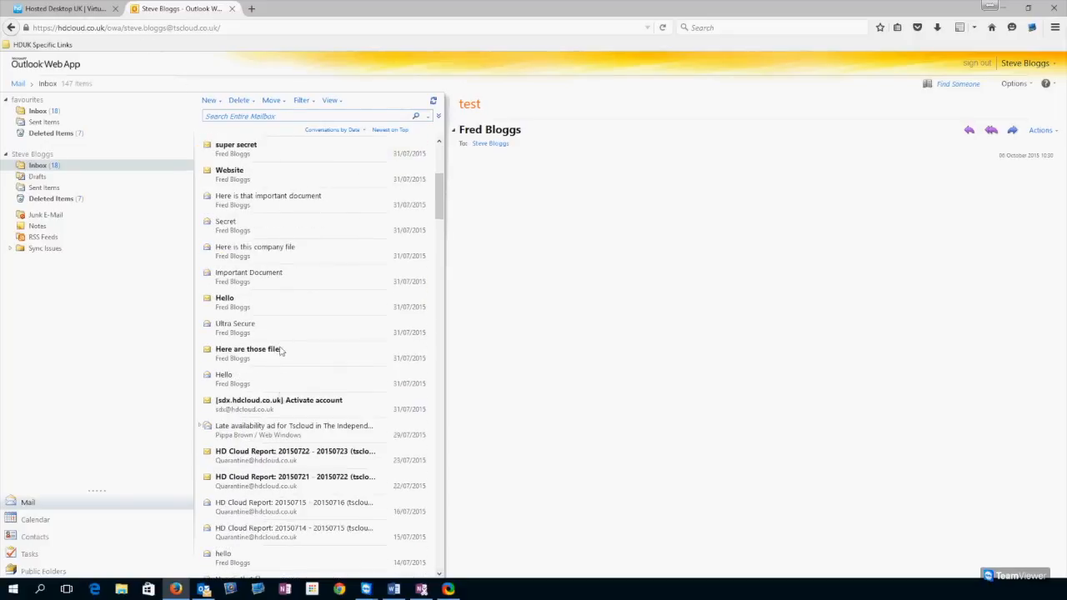
pyautogui.scroll(5, 254, 315)
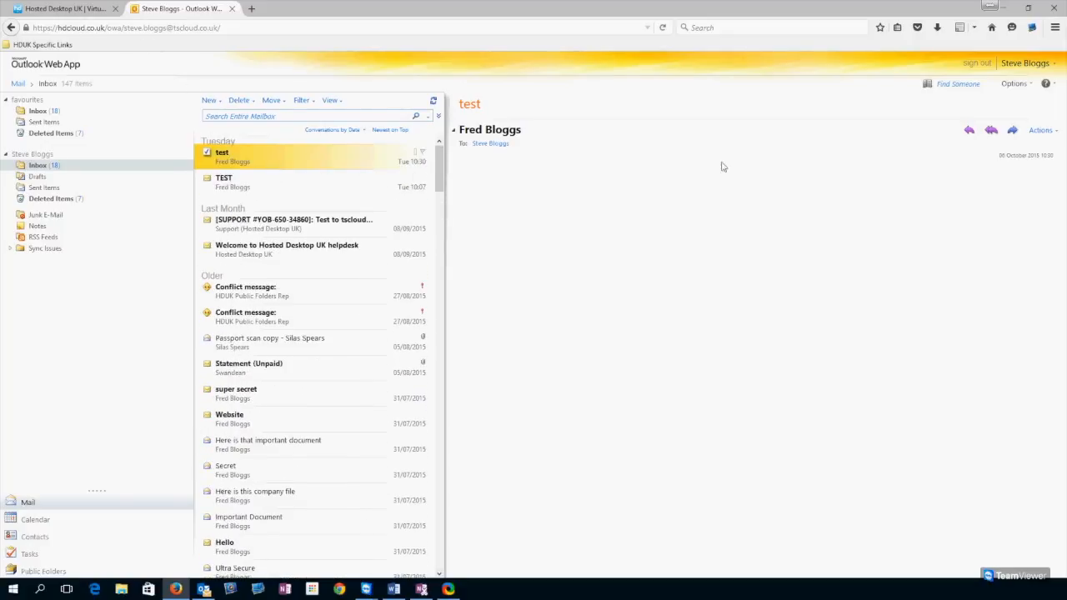
pyautogui.click(1024, 64)
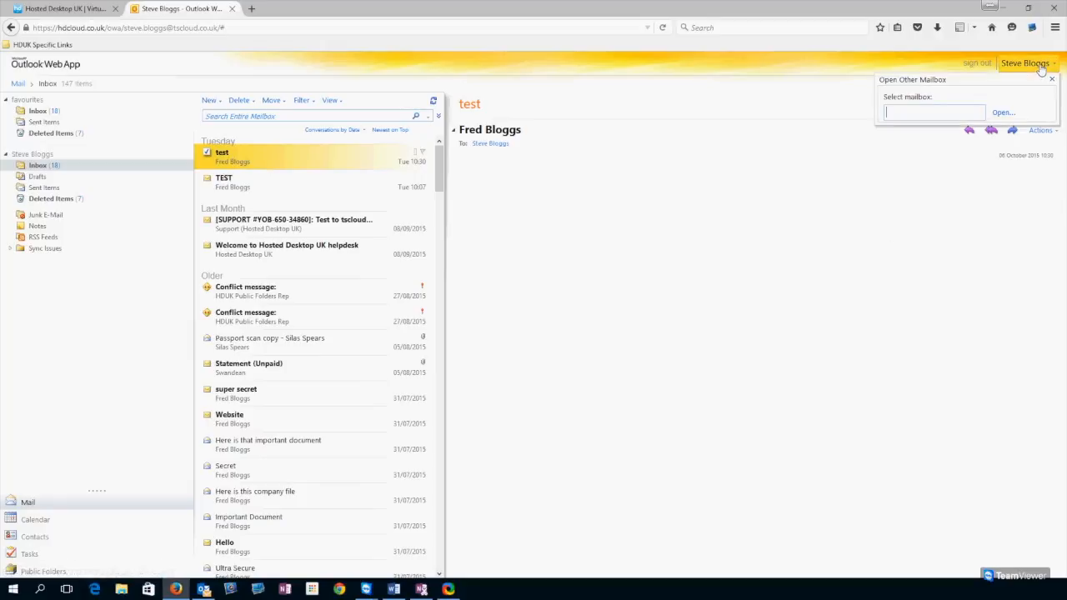
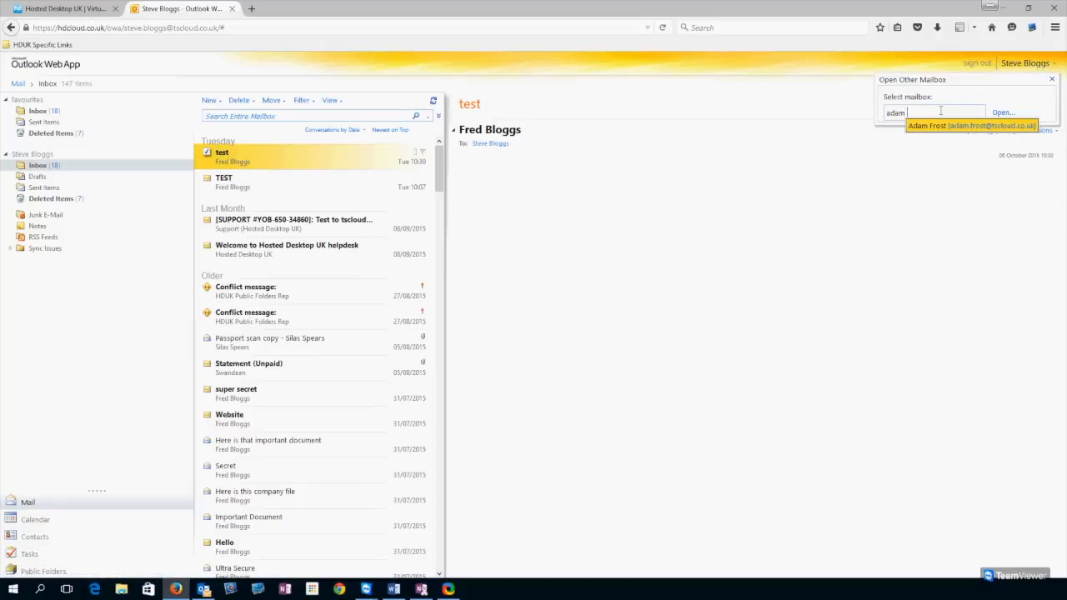
pyautogui.press('Return')
pyautogui.click(1004, 112)
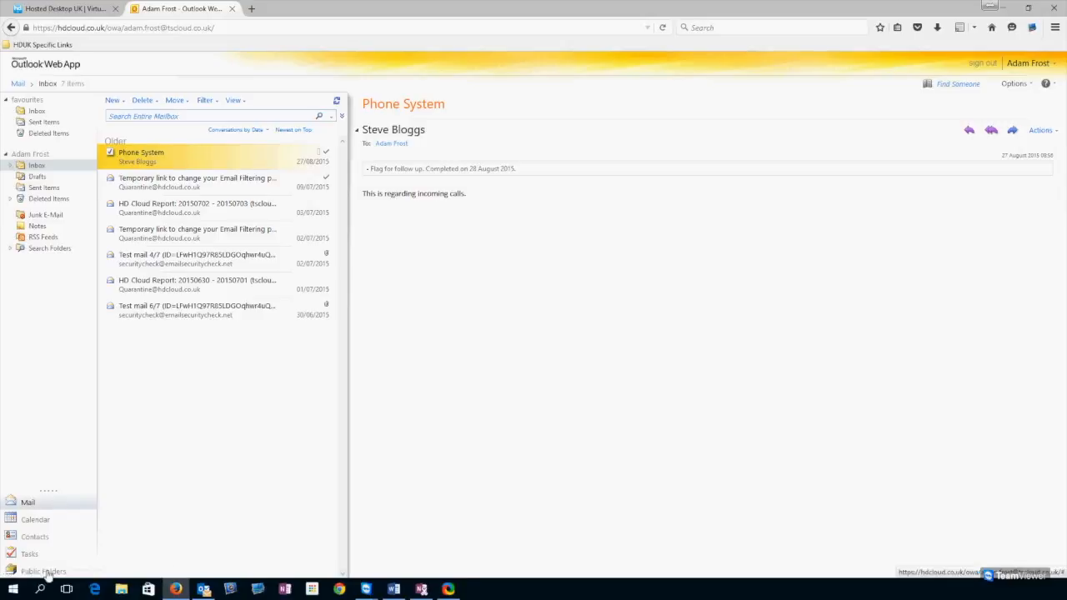
pyautogui.click(53, 522)
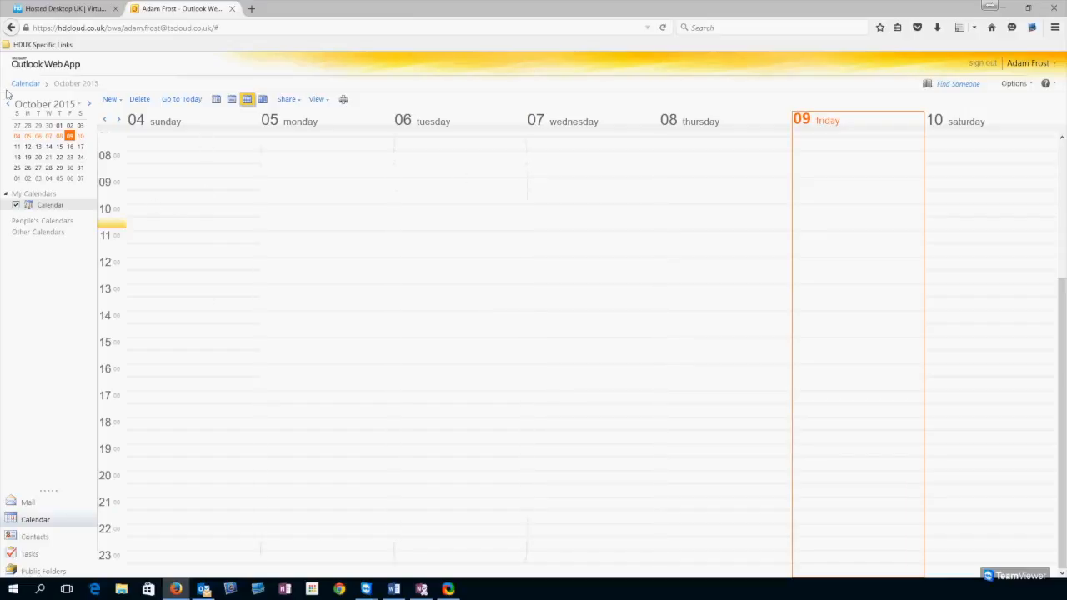
pyautogui.click(108, 100)
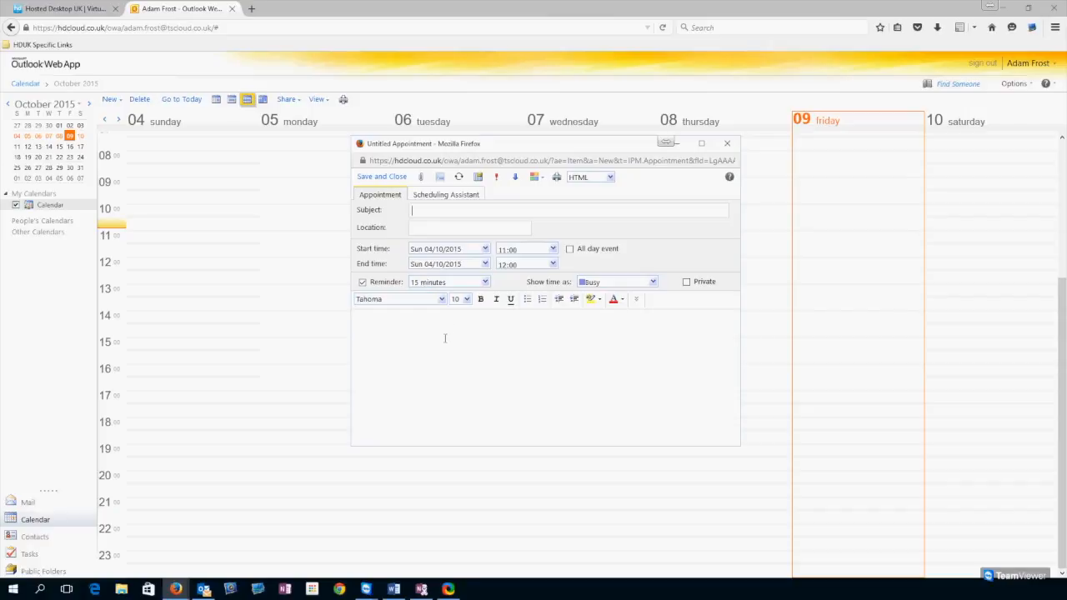
pyautogui.click(443, 195)
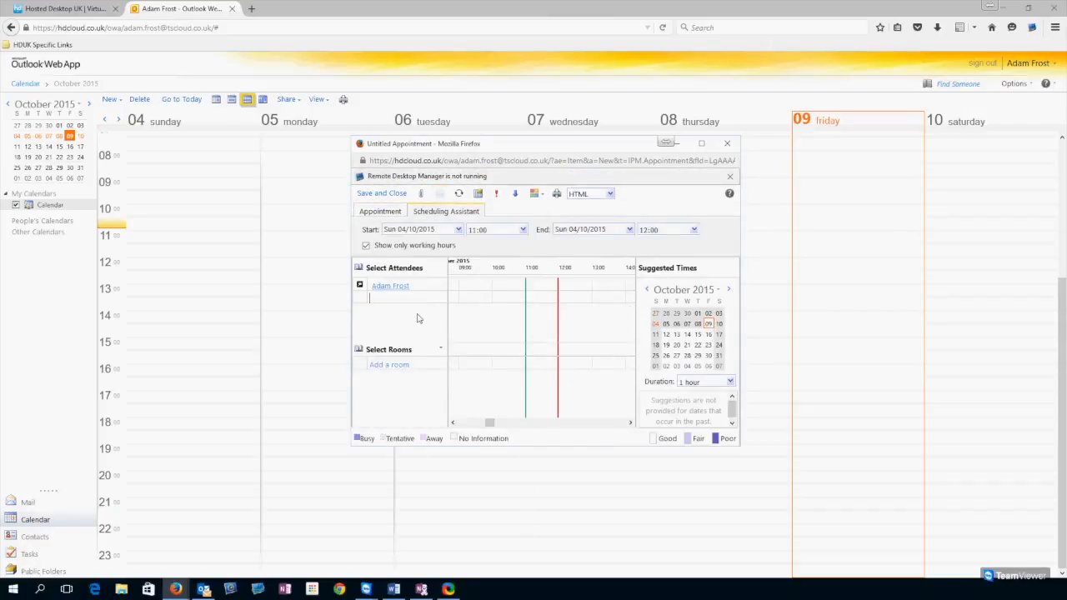
pyautogui.click(373, 301)
pyautogui.write('steve')
pyautogui.press('Return')
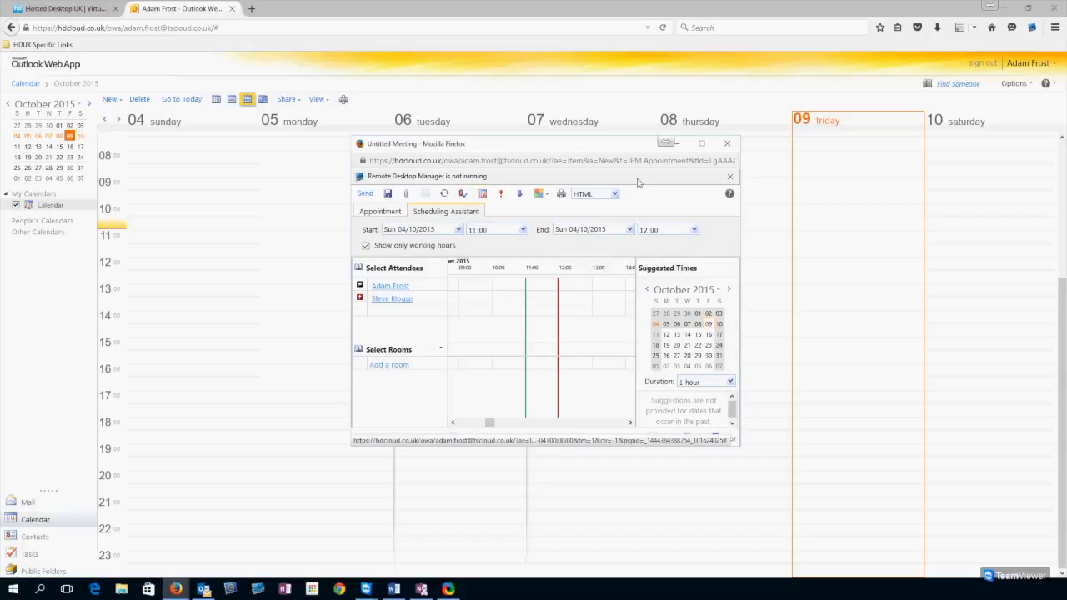
pyautogui.moveTo(633, 143); pyautogui.dragTo(563, 80)
pyautogui.click(593, 80)
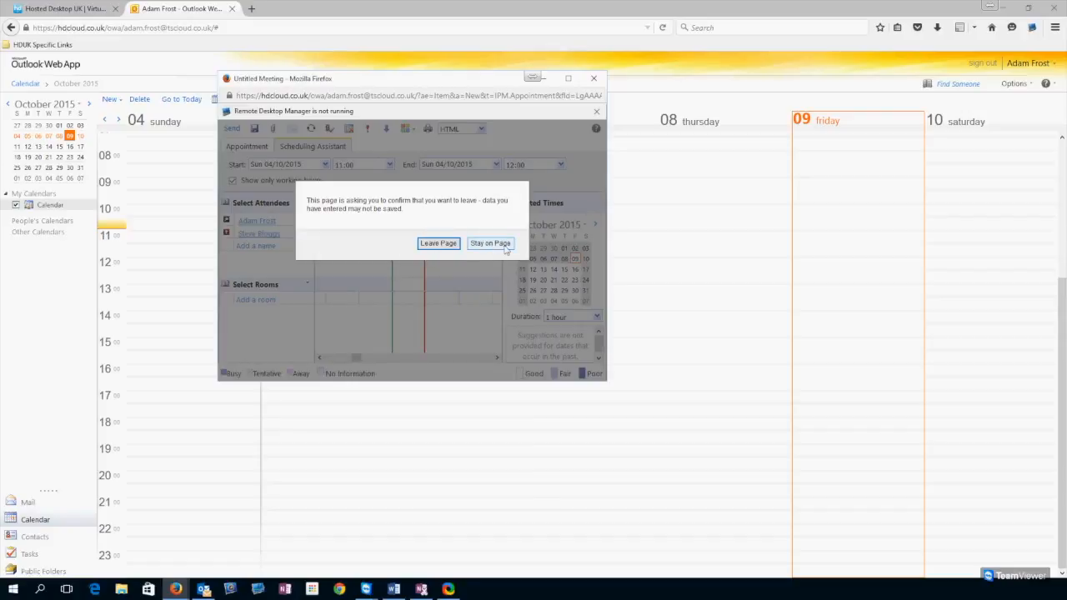
pyautogui.click(426, 244)
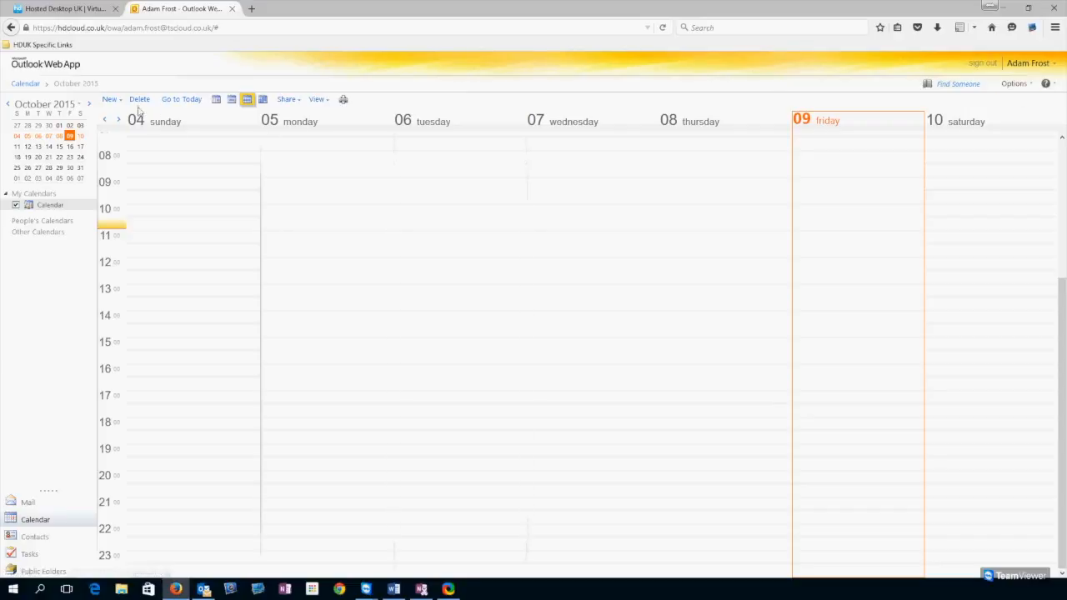
# - Open the calendar's Share dropdown, collapsing and re-expanding My Calendars along the way
pyautogui.click(298, 101)
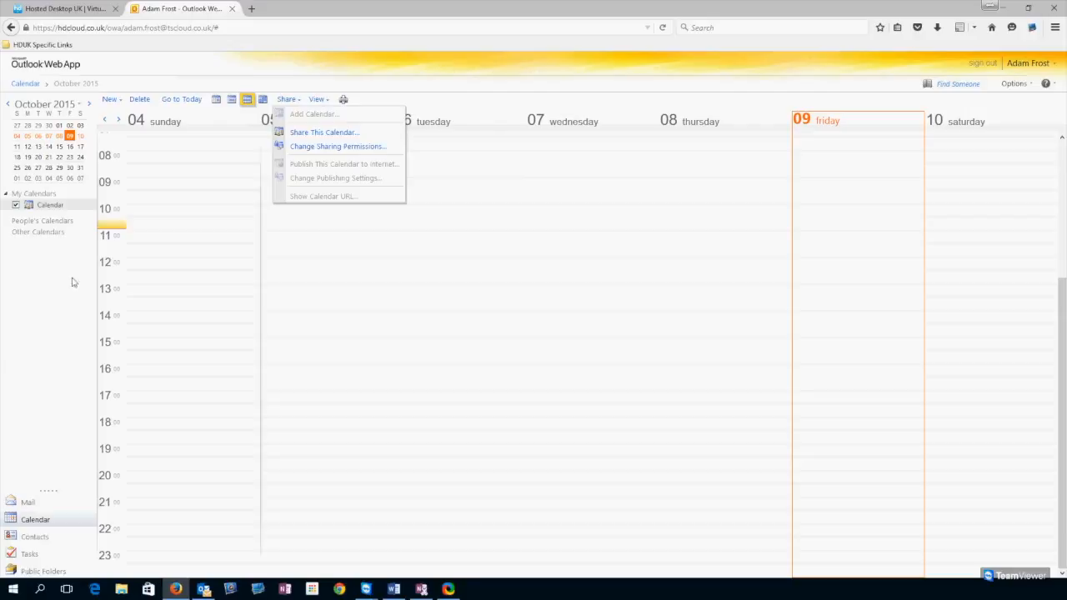
pyautogui.click(7, 193)
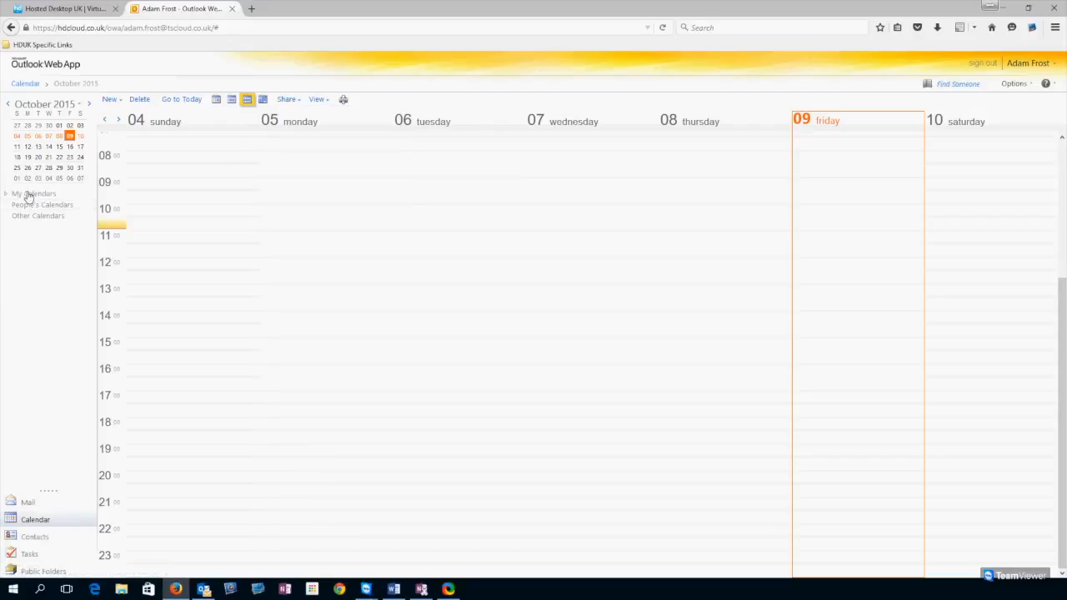
pyautogui.click(25, 193)
pyautogui.click(286, 99)
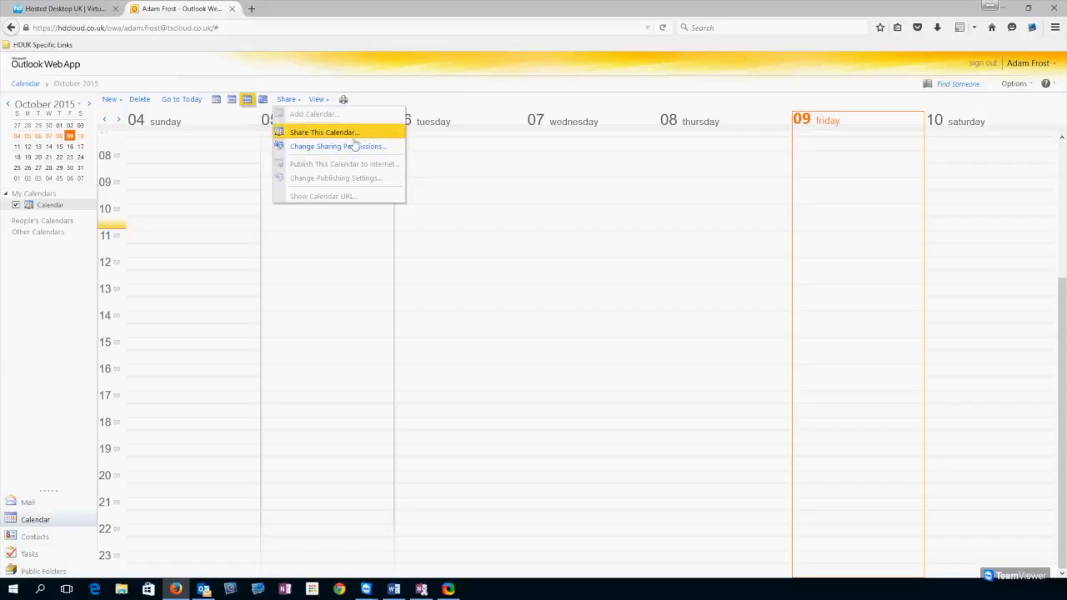
# - Review the calendar's sharing permissions, including the Test TSCloud Exchange SG entry, then close the list
pyautogui.click(328, 148)
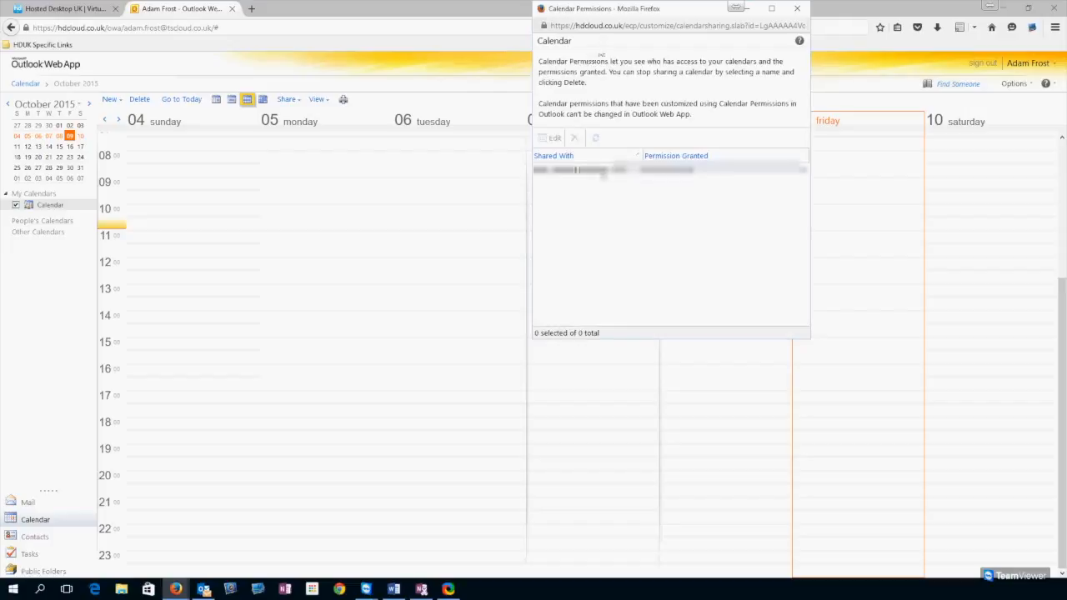
pyautogui.moveTo(607, 17); pyautogui.dragTo(457, 158)
pyautogui.click(446, 381)
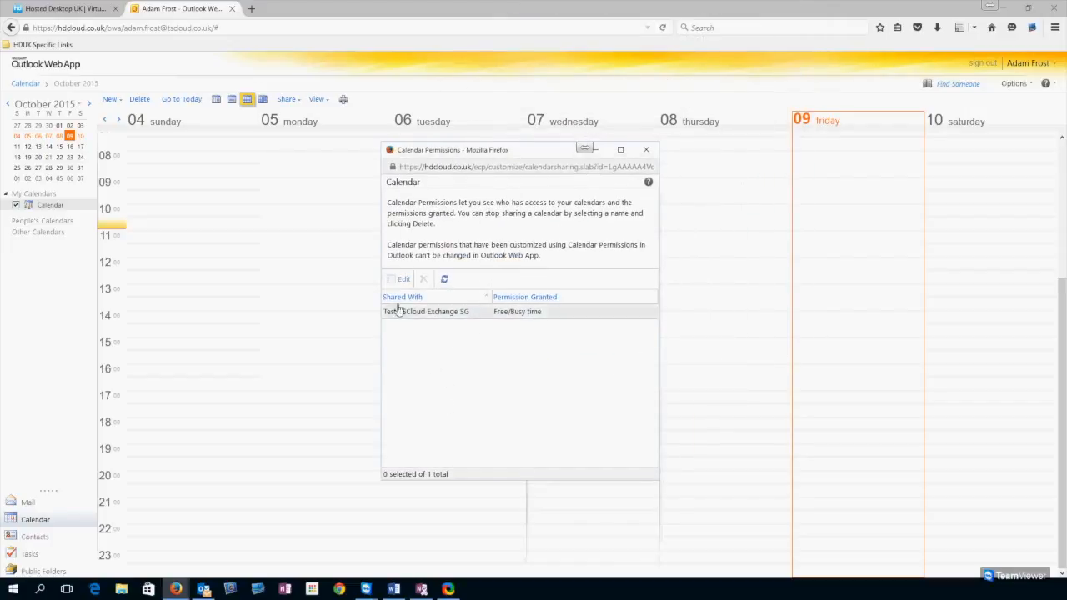
pyautogui.click(507, 330)
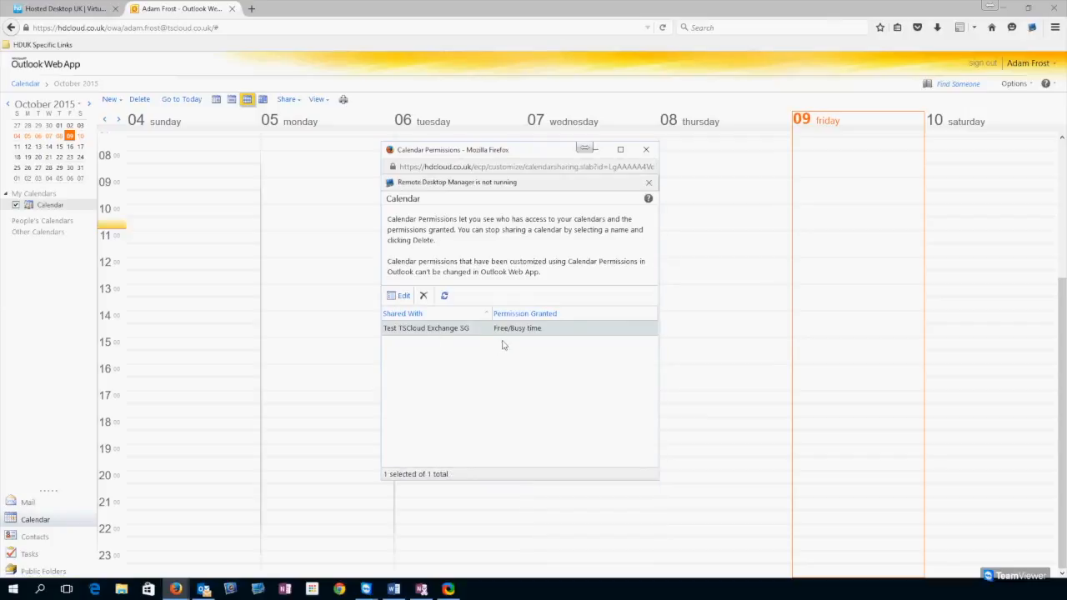
pyautogui.click(461, 408)
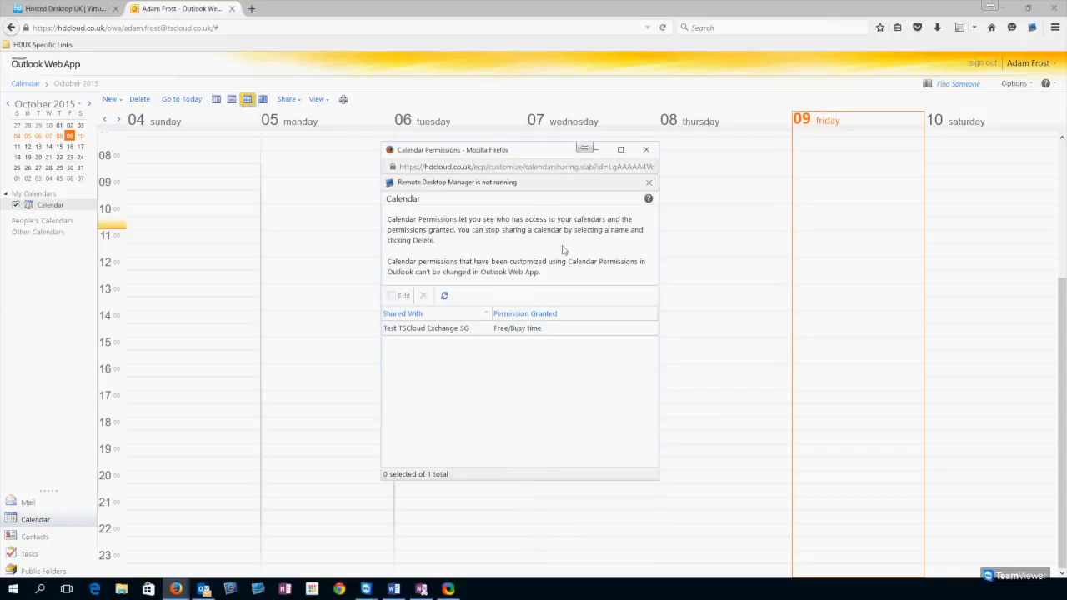
pyautogui.click(645, 150)
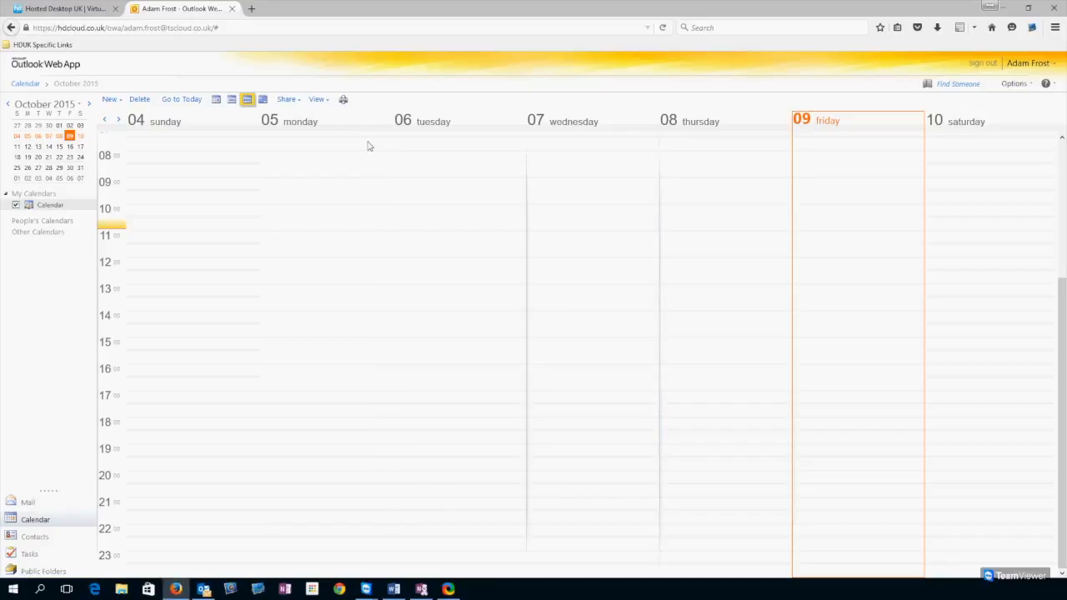
pyautogui.click(286, 99)
# - Address a Share This Calendar invitation to the autocompleted contact and send it with All information
pyautogui.click(325, 134)
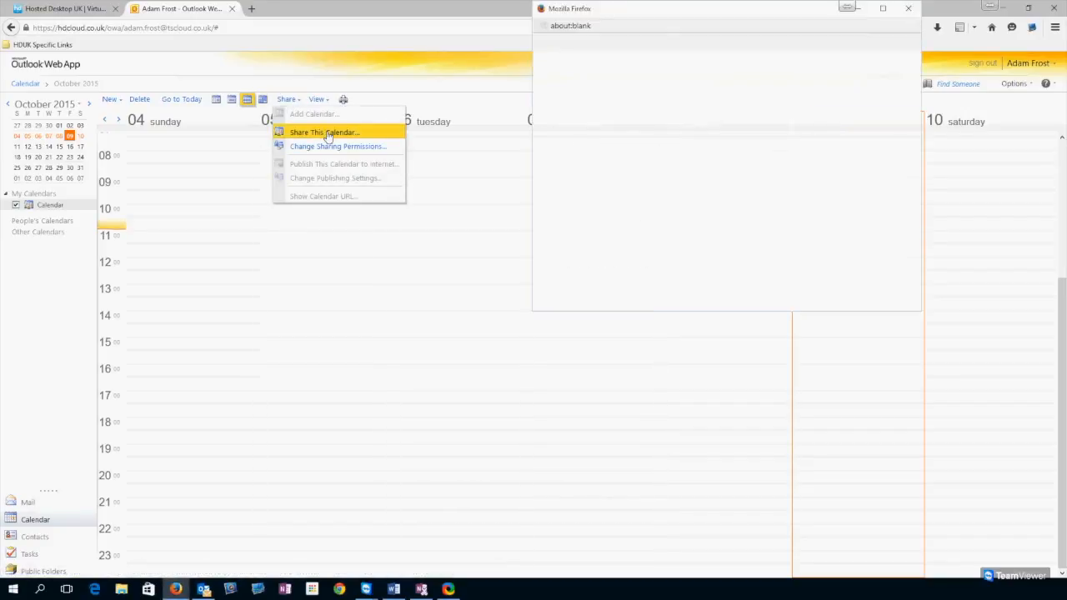
pyautogui.moveTo(658, 14); pyautogui.dragTo(500, 239)
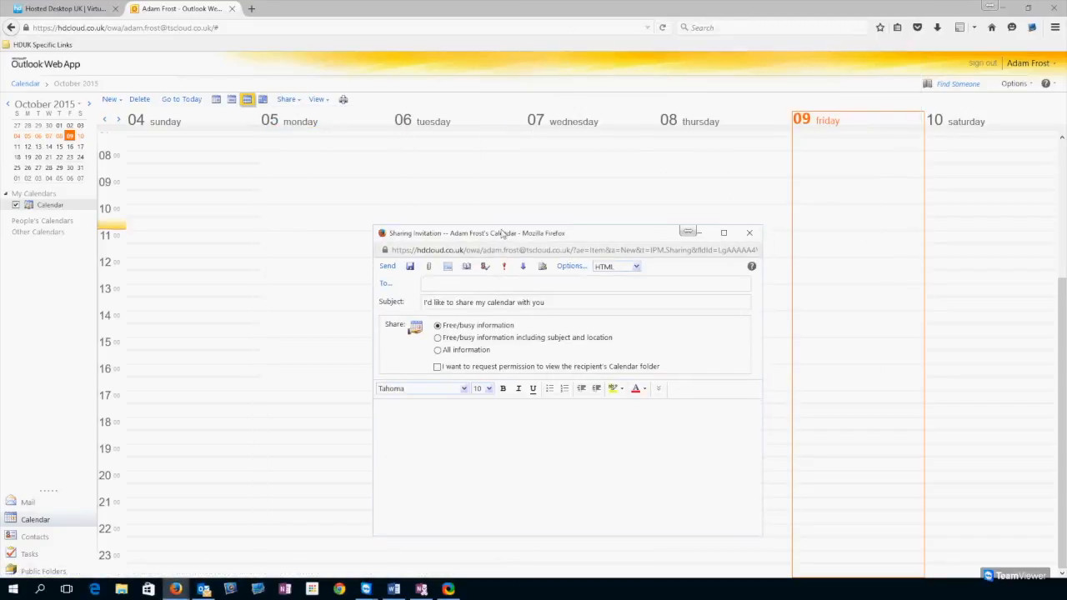
pyautogui.write('eve')
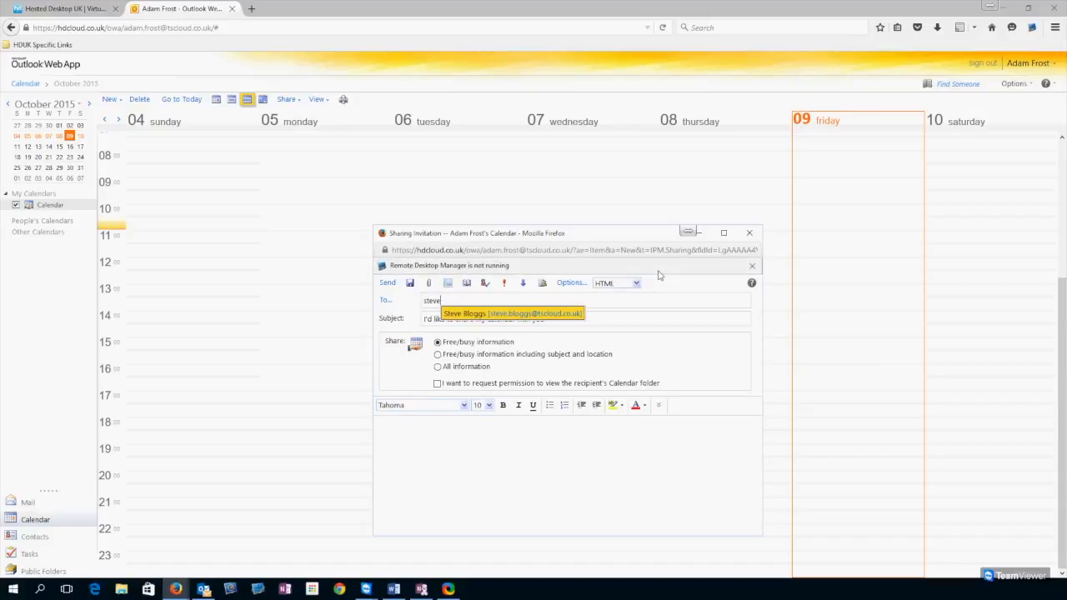
pyautogui.press('Return')
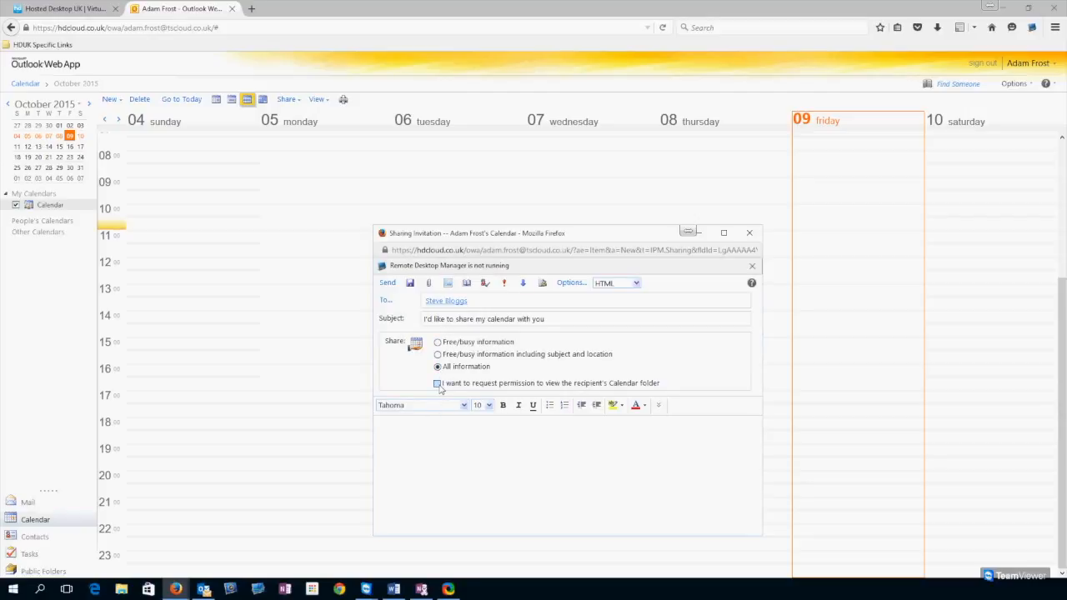
pyautogui.click(388, 283)
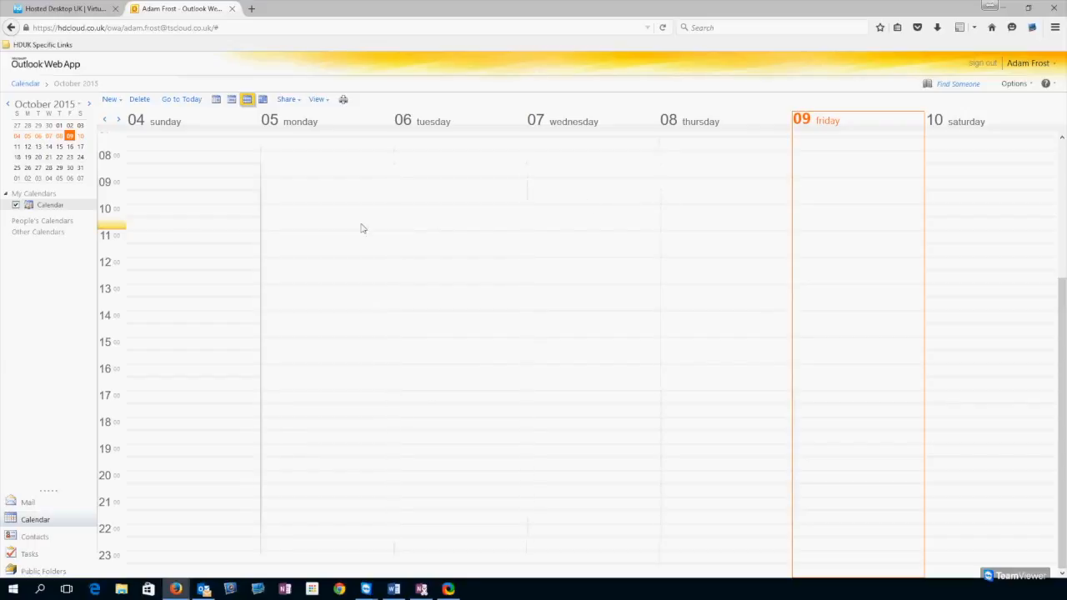
# - Check the contact's Reviewer permission in Change Sharing Permissions, then switch to Contacts
pyautogui.click(287, 99)
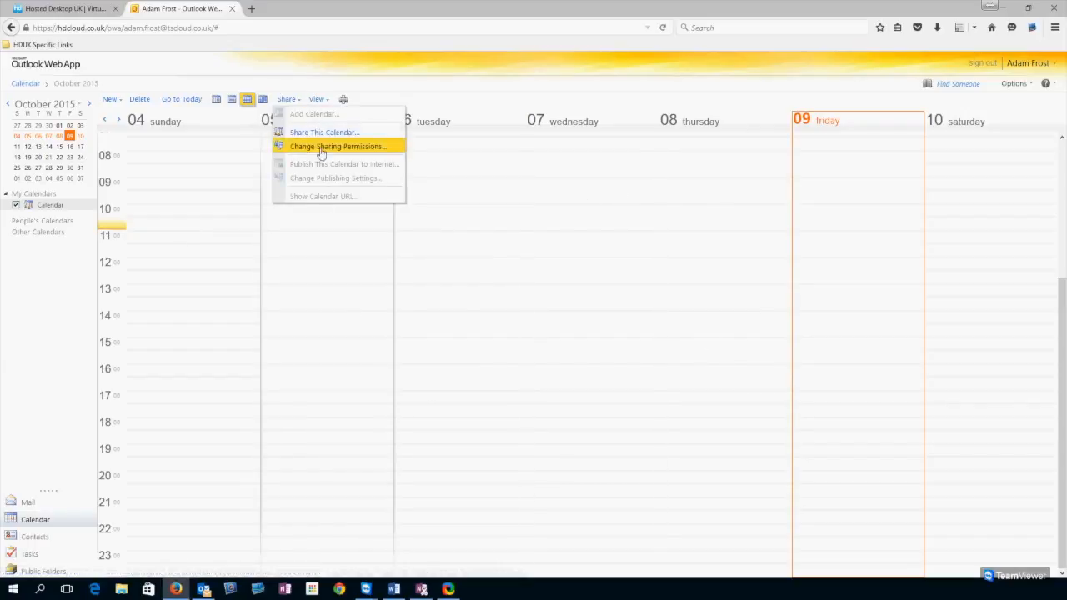
pyautogui.click(319, 148)
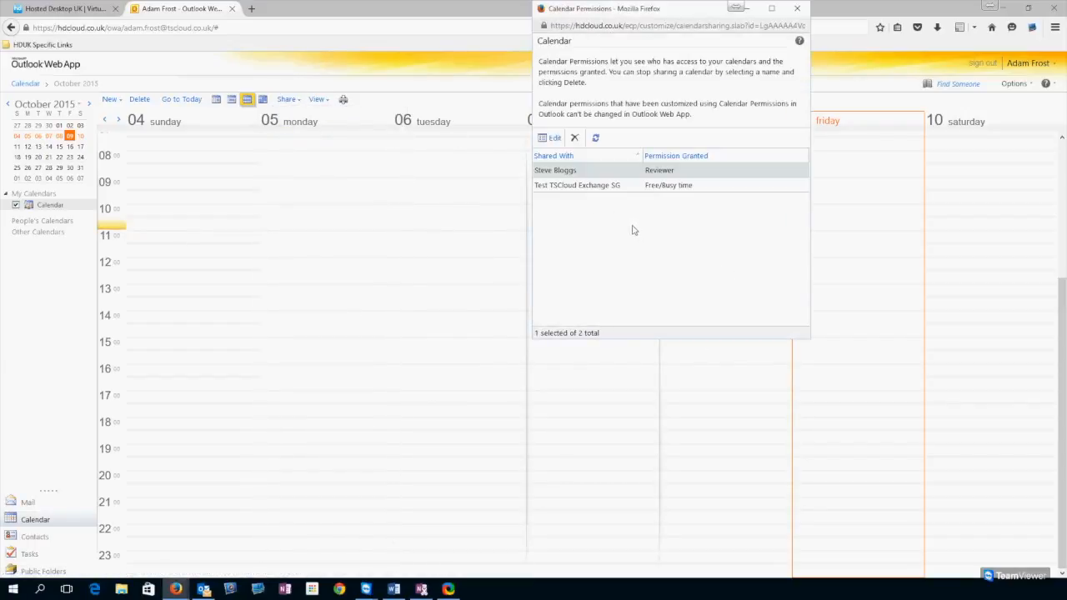
pyautogui.moveTo(582, 14); pyautogui.dragTo(428, 100)
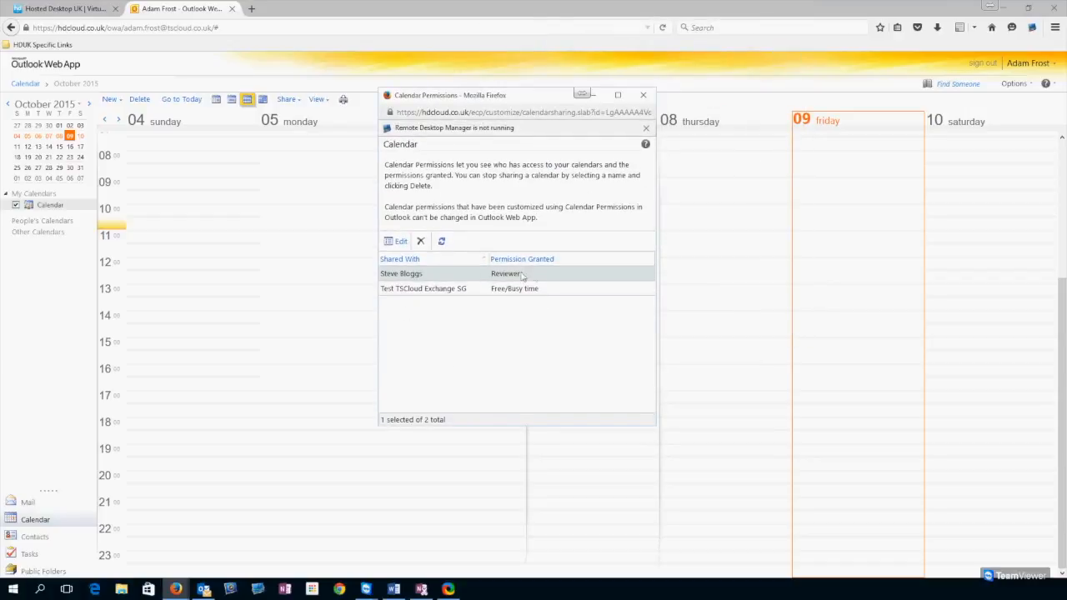
pyautogui.click(643, 94)
pyautogui.click(37, 537)
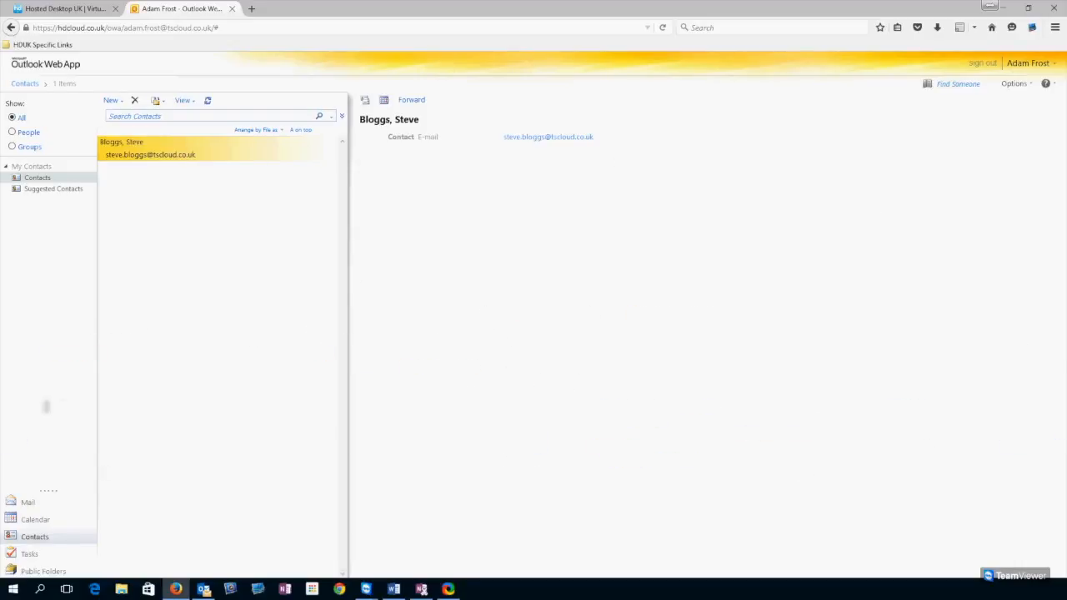
# - In Tasks, cycle the Show filter through Active and Complete back to All, then open Public Folders
pyautogui.click(29, 554)
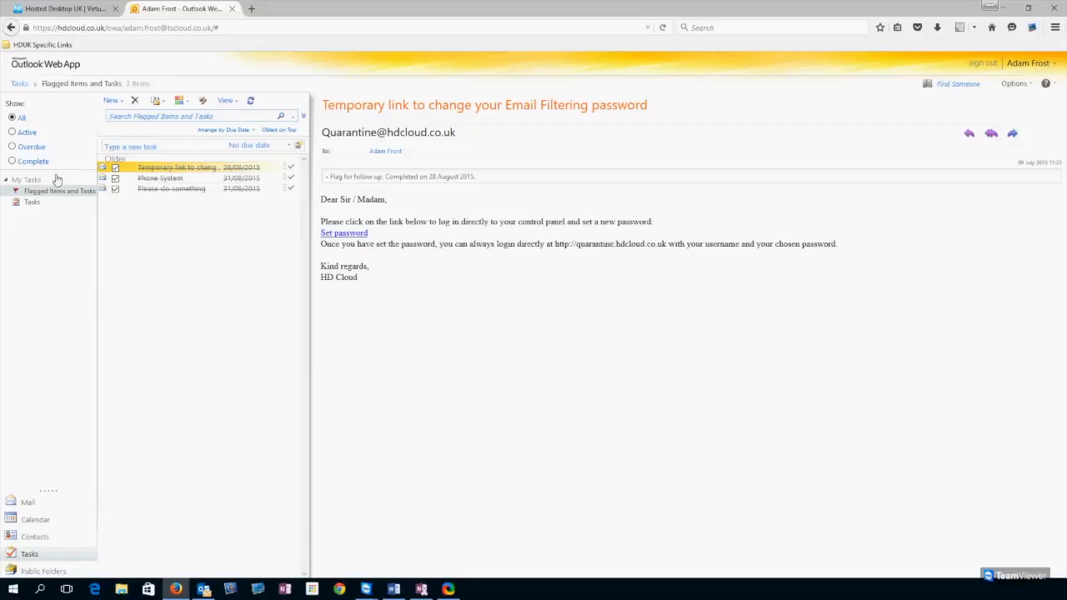
pyautogui.click(14, 133)
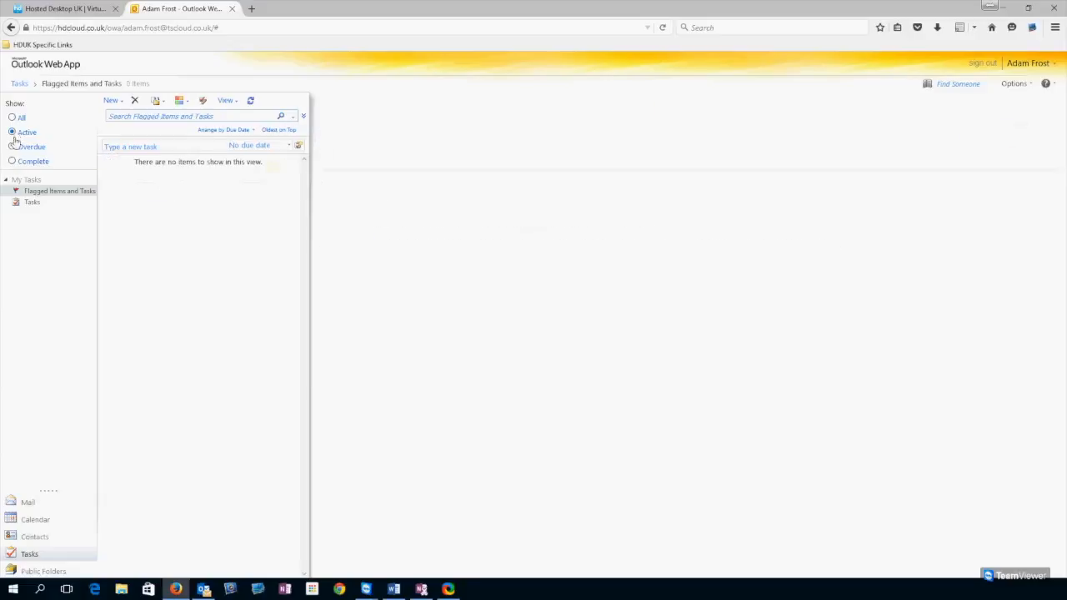
pyautogui.click(13, 162)
pyautogui.click(12, 118)
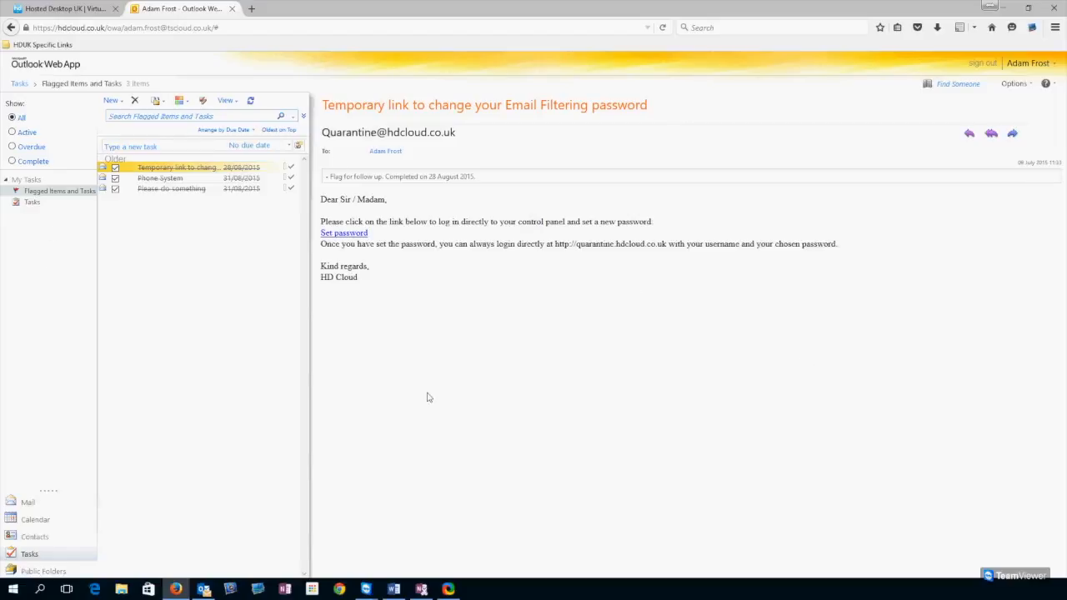
pyautogui.click(50, 571)
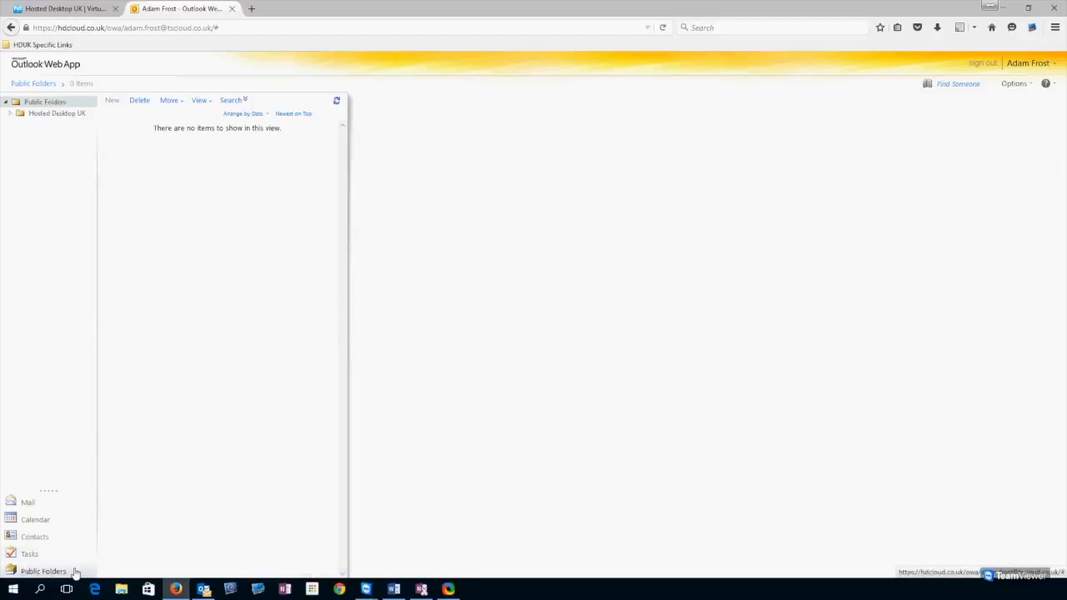
pyautogui.click(10, 117)
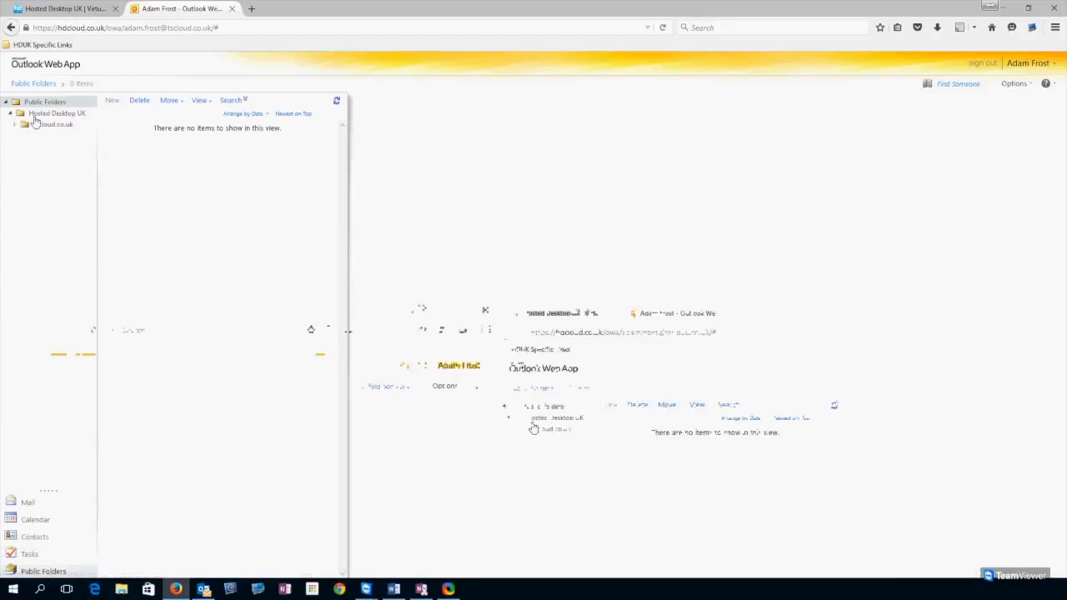
pyautogui.click(38, 124)
pyautogui.click(52, 136)
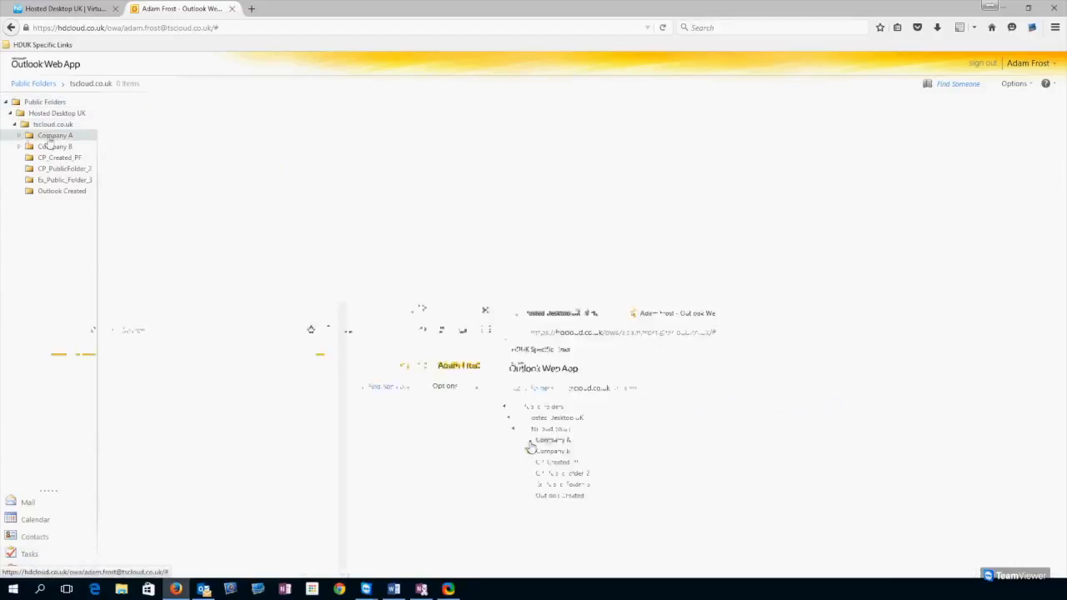
pyautogui.click(63, 158)
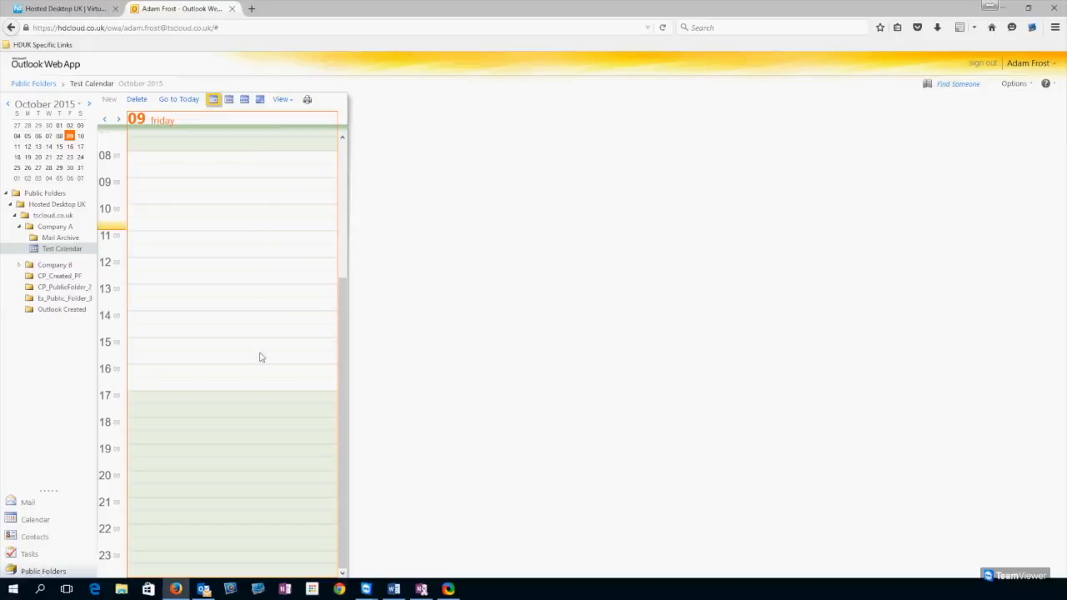
pyautogui.scroll(3, 250, 292)
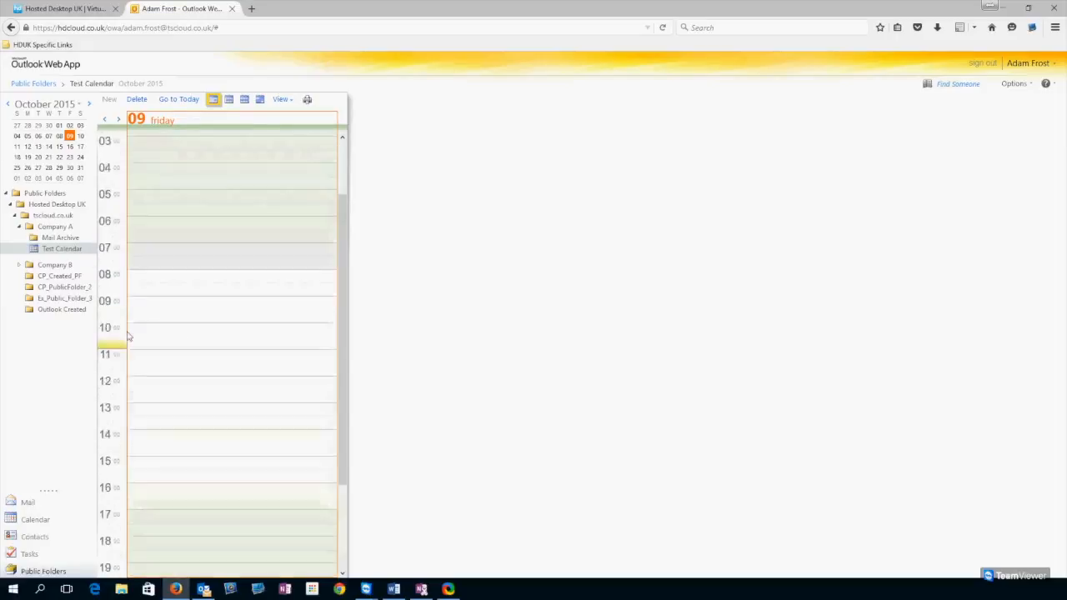
pyautogui.scroll(1, 128, 336)
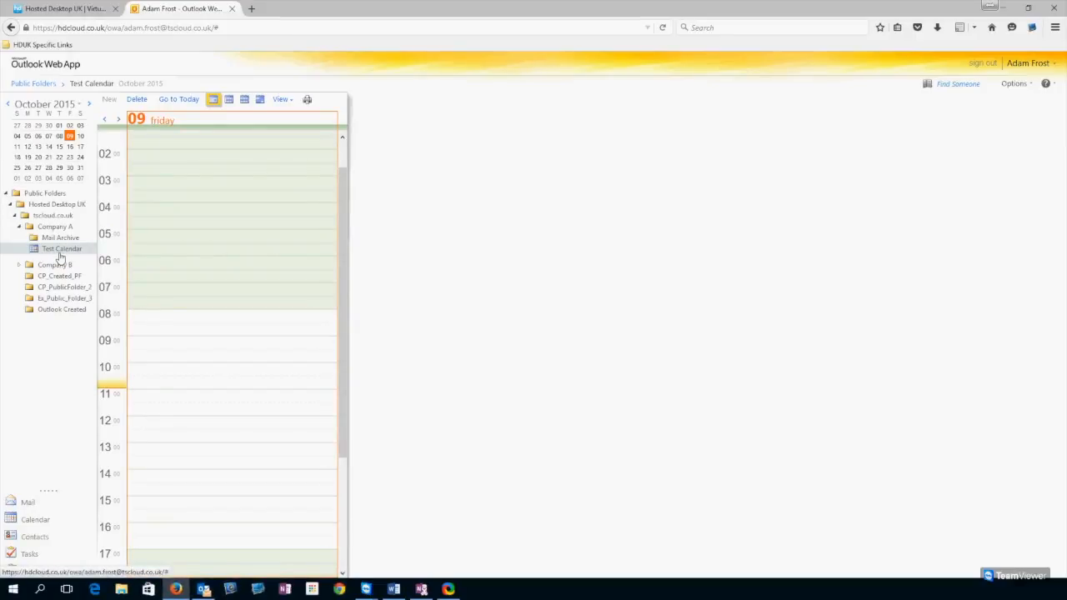
pyautogui.click(6, 193)
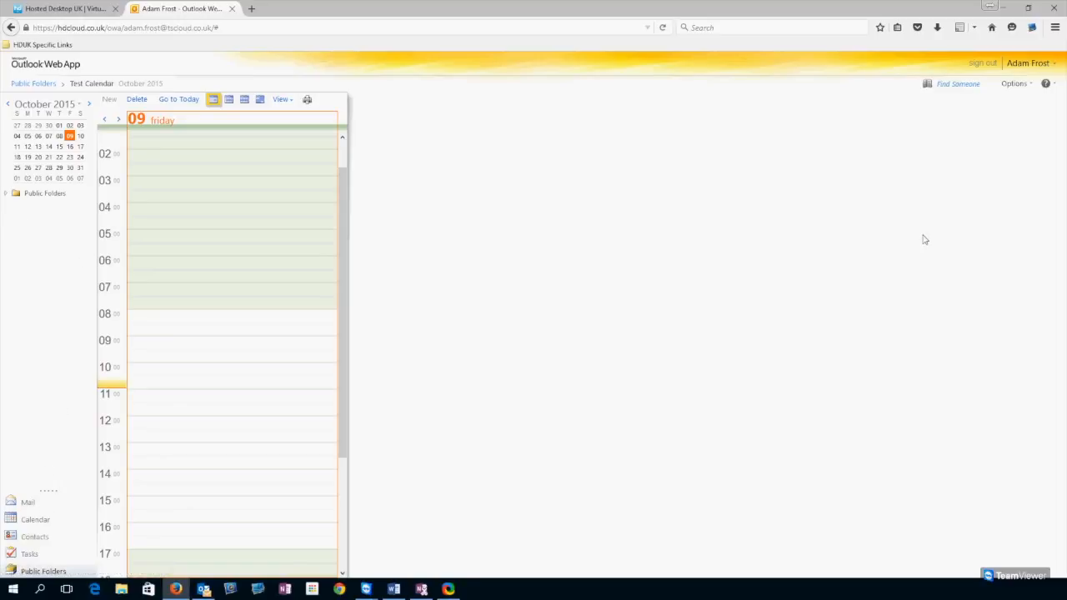
pyautogui.hotkey('alt', 'Tab')
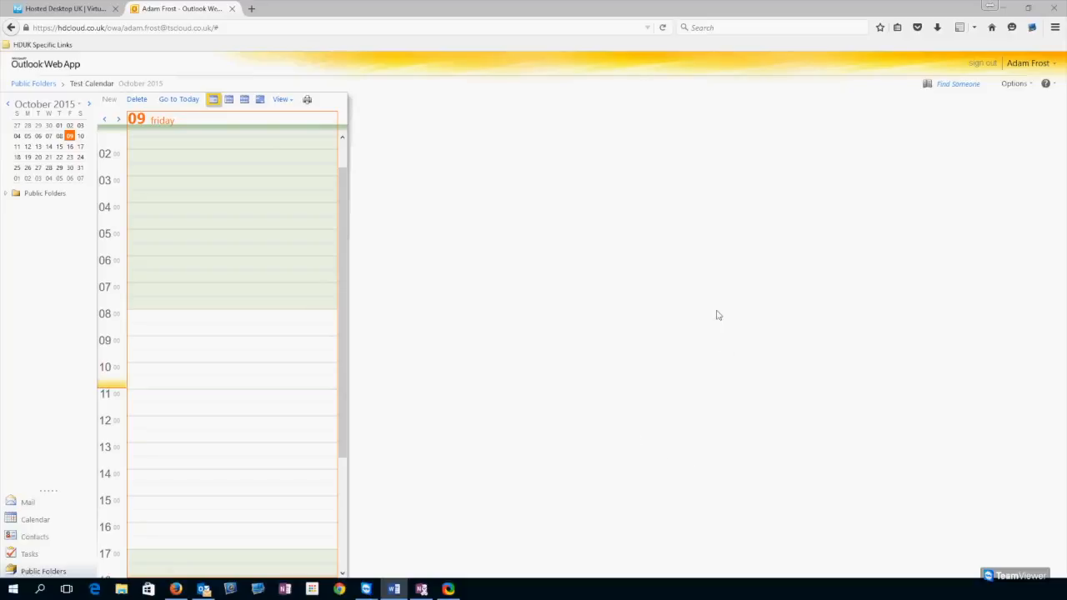
pyautogui.click(1012, 84)
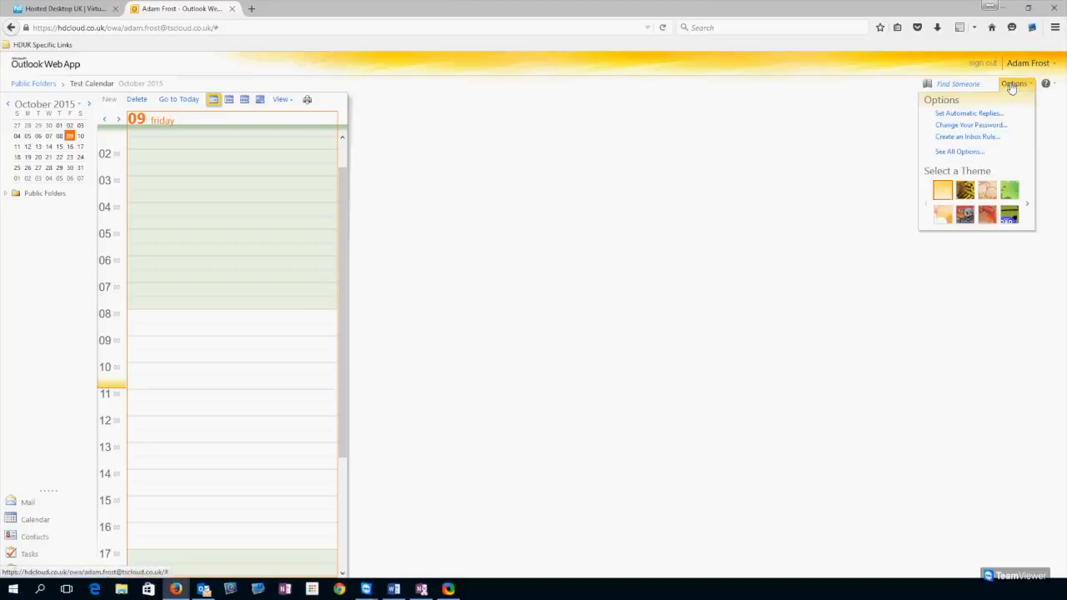
# - In Set Automatic Replies, turn replies on and try the time-period option and internal message
pyautogui.click(969, 113)
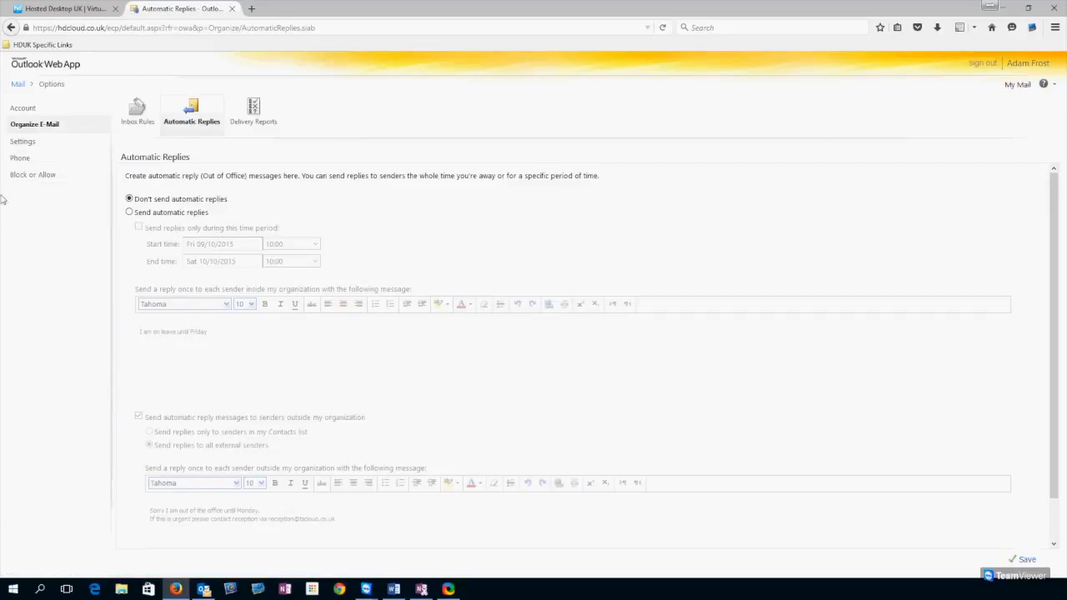
pyautogui.scroll(-2, 330, 220)
pyautogui.scroll(2, 242, 367)
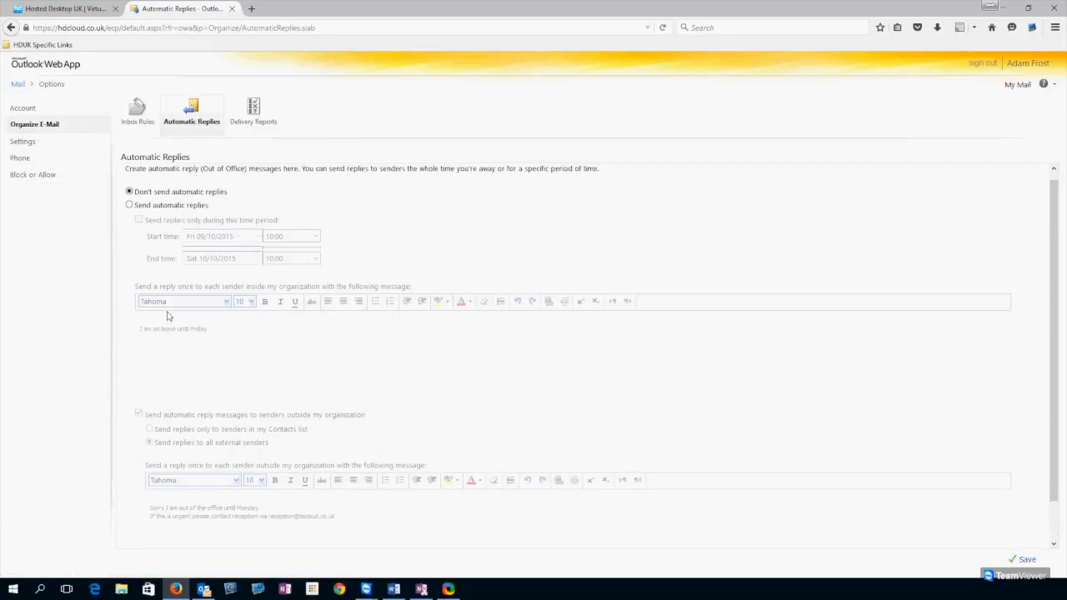
pyautogui.scroll(1, 464, 253)
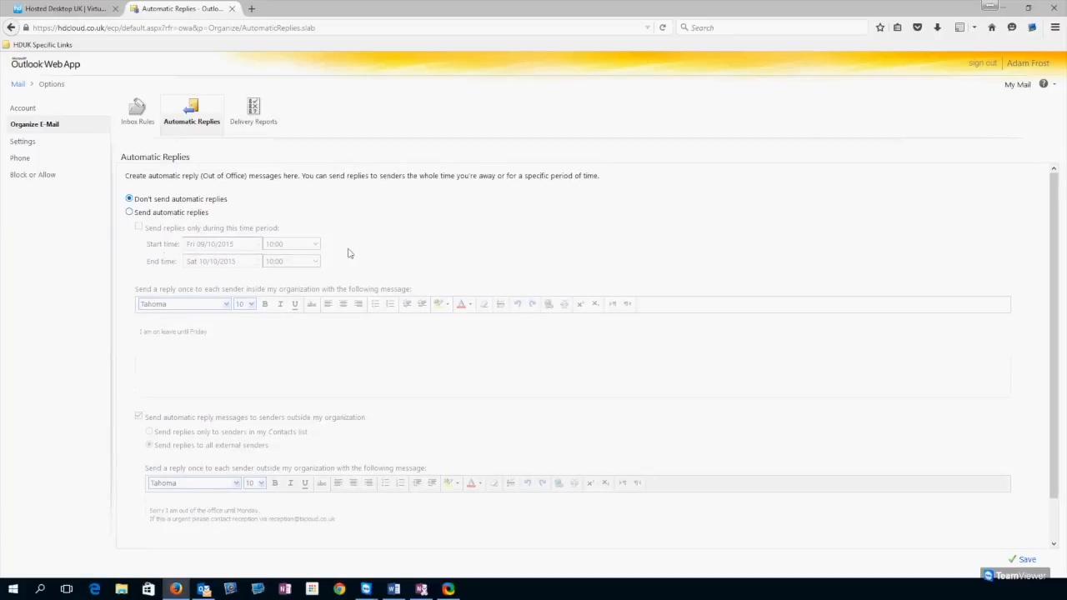
pyautogui.click(130, 212)
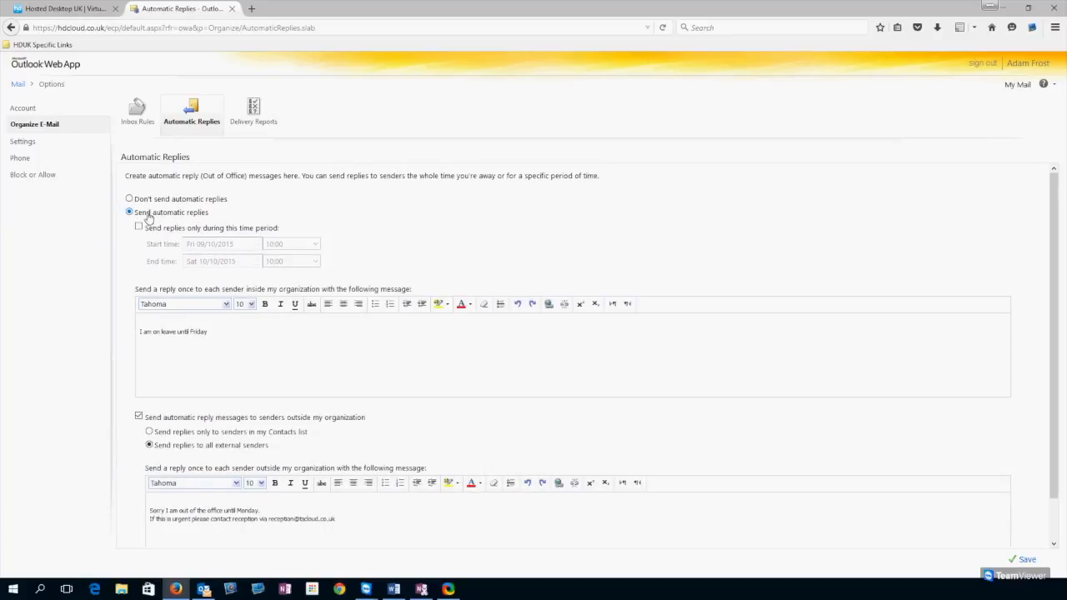
pyautogui.click(152, 231)
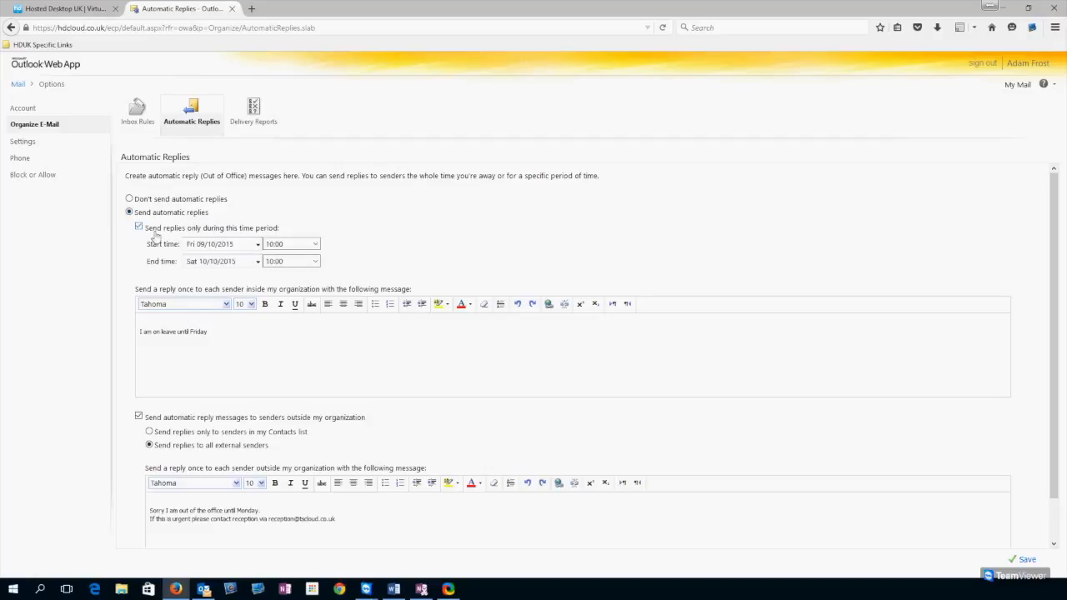
pyautogui.click(258, 244)
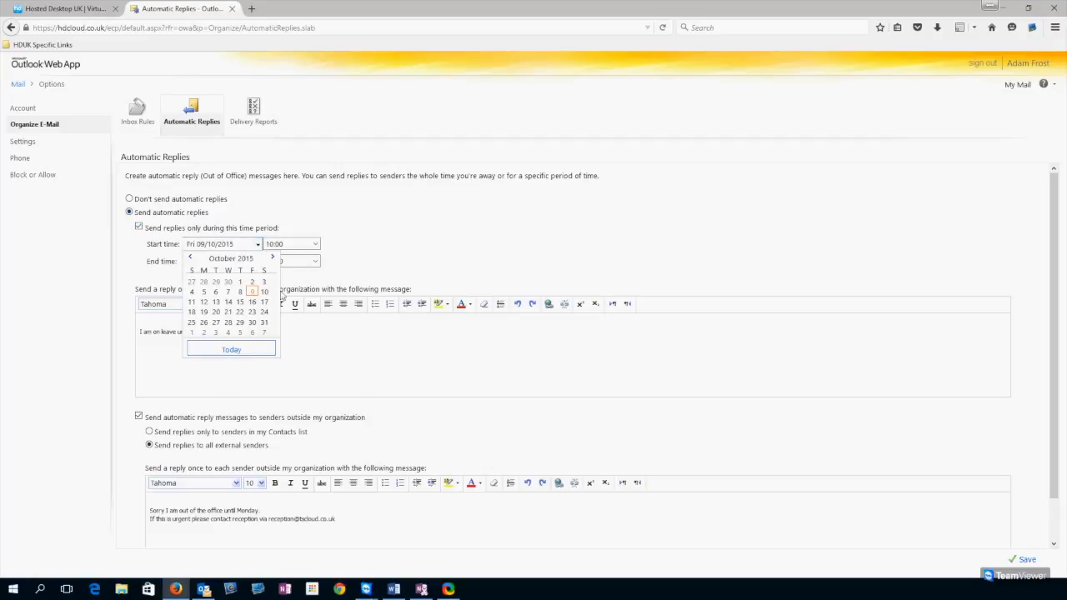
pyautogui.click(401, 229)
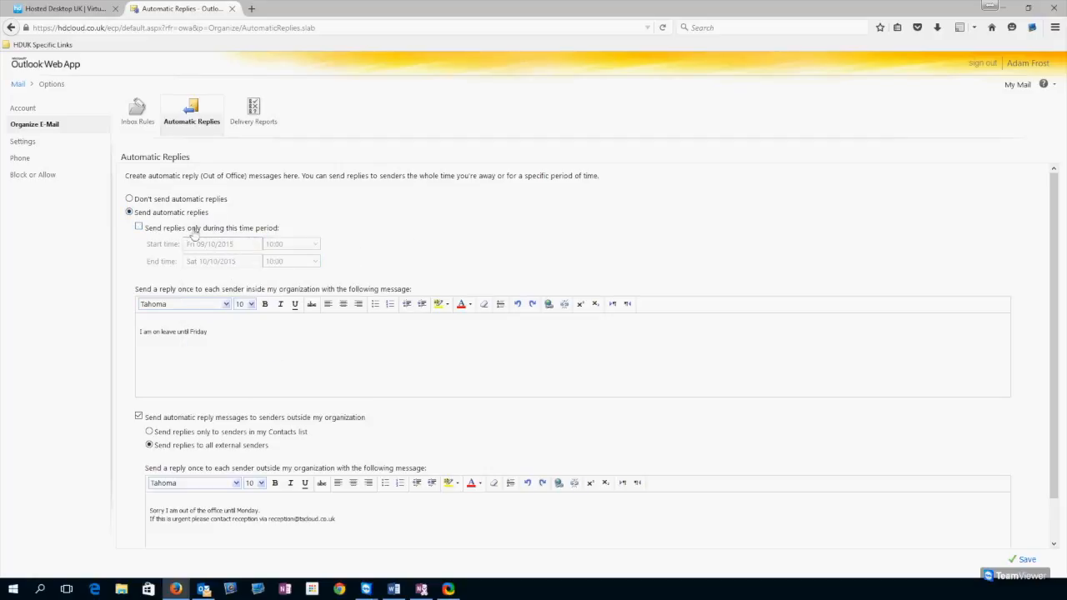
pyautogui.scroll(-1, 354, 233)
pyautogui.click(198, 298)
pyautogui.tripleClick(153, 300)
pyautogui.click(265, 309)
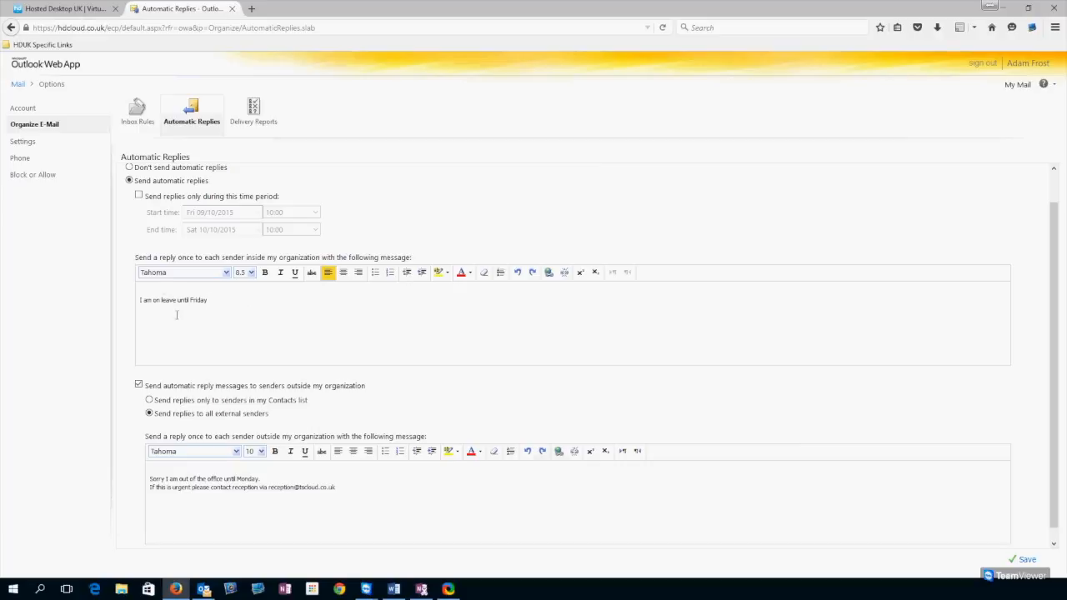
# - Limit outside replies to senders in my contacts, then return to My Mail with Don't Save
pyautogui.scroll(-1, 177, 290)
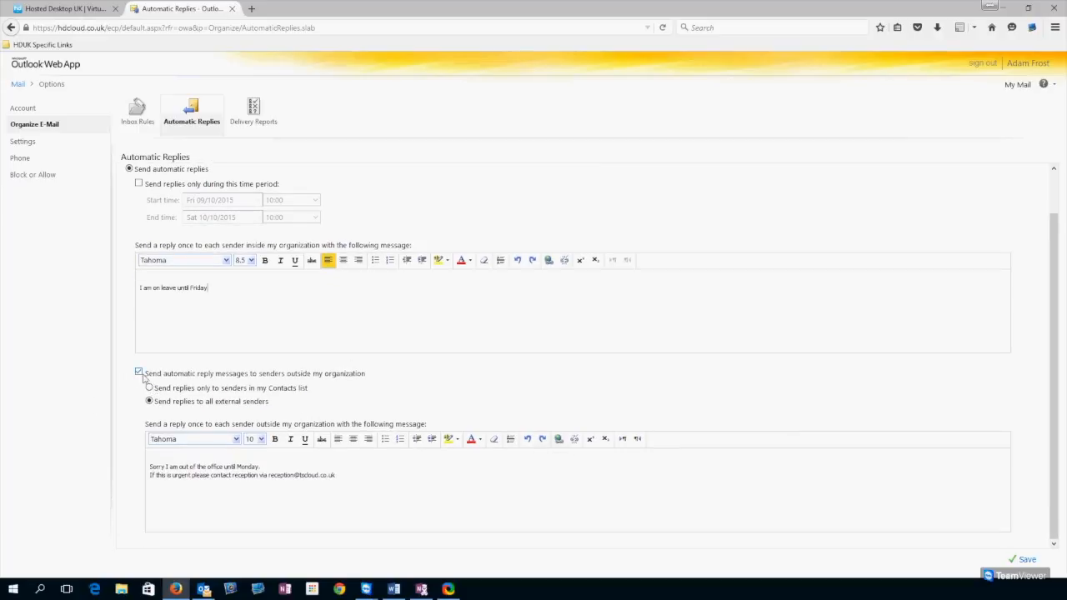
pyautogui.click(309, 377)
pyautogui.click(238, 378)
pyautogui.moveTo(159, 389); pyautogui.dragTo(163, 390)
pyautogui.click(150, 388)
pyautogui.scroll(1, 206, 372)
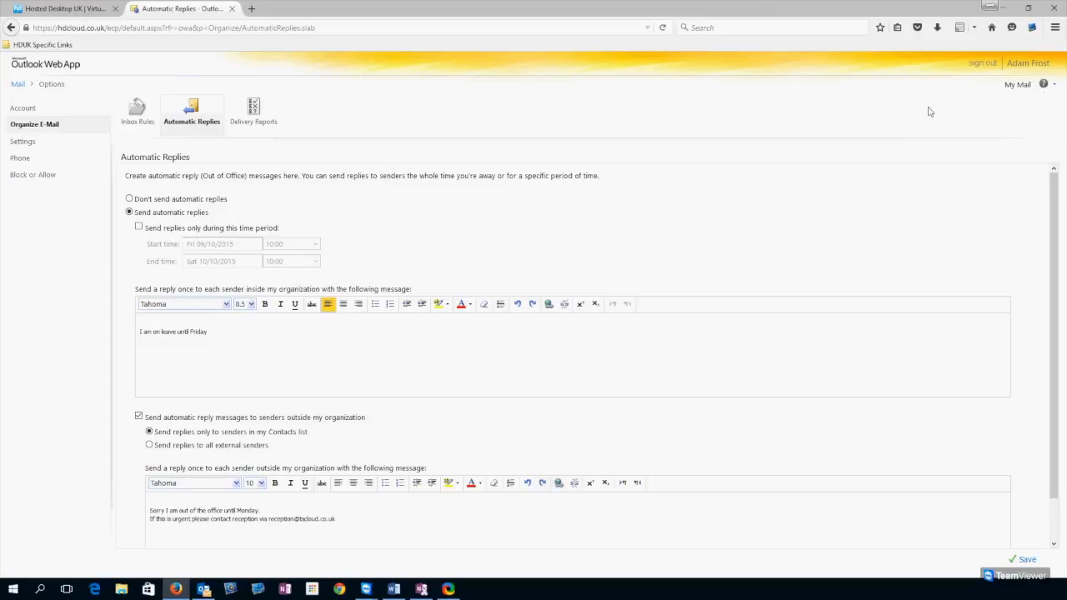
pyautogui.click(1018, 87)
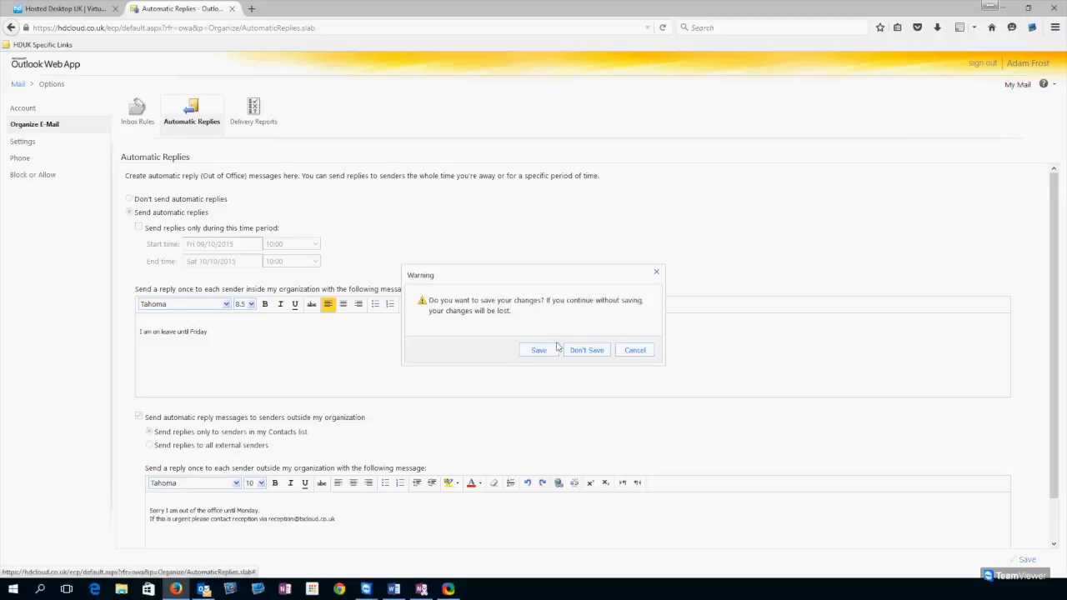
pyautogui.click(585, 350)
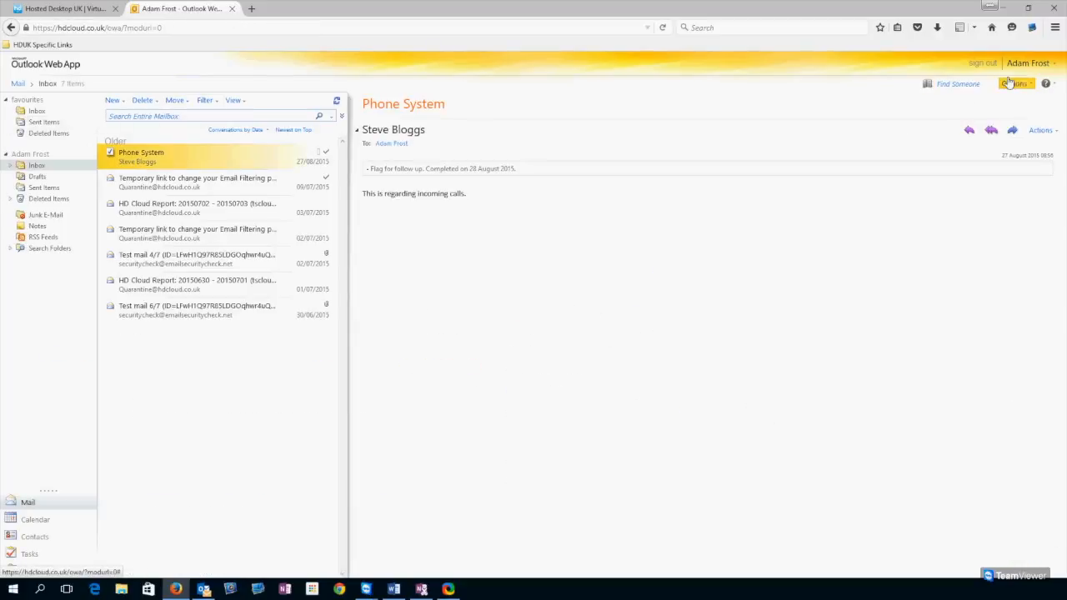
# - Open Inbox Rules and inspect the existing rule filing a sender's mail into Freds Emails
pyautogui.click(1010, 83)
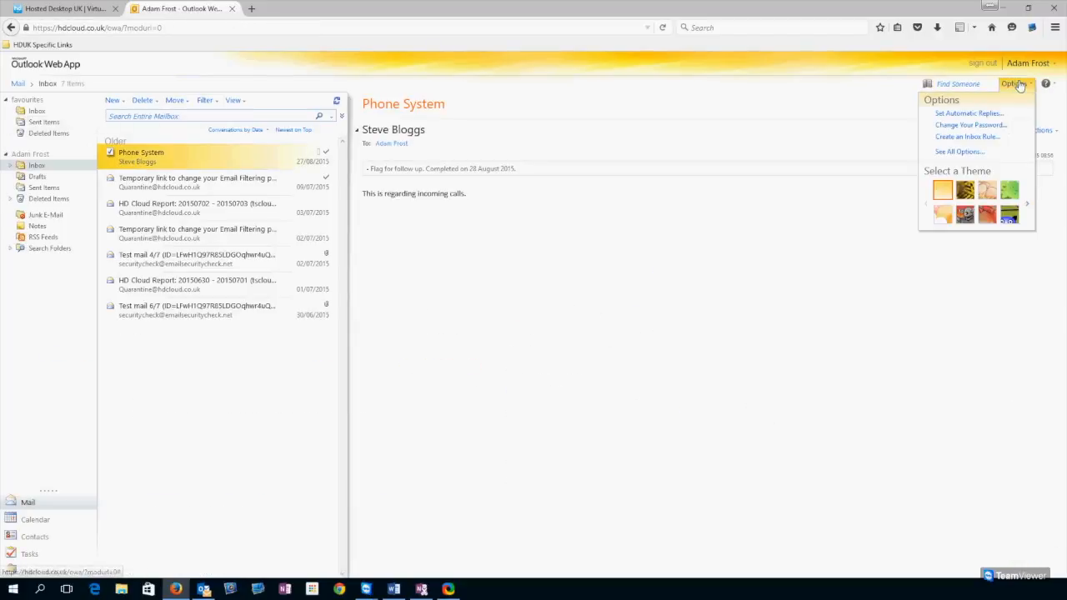
pyautogui.click(968, 139)
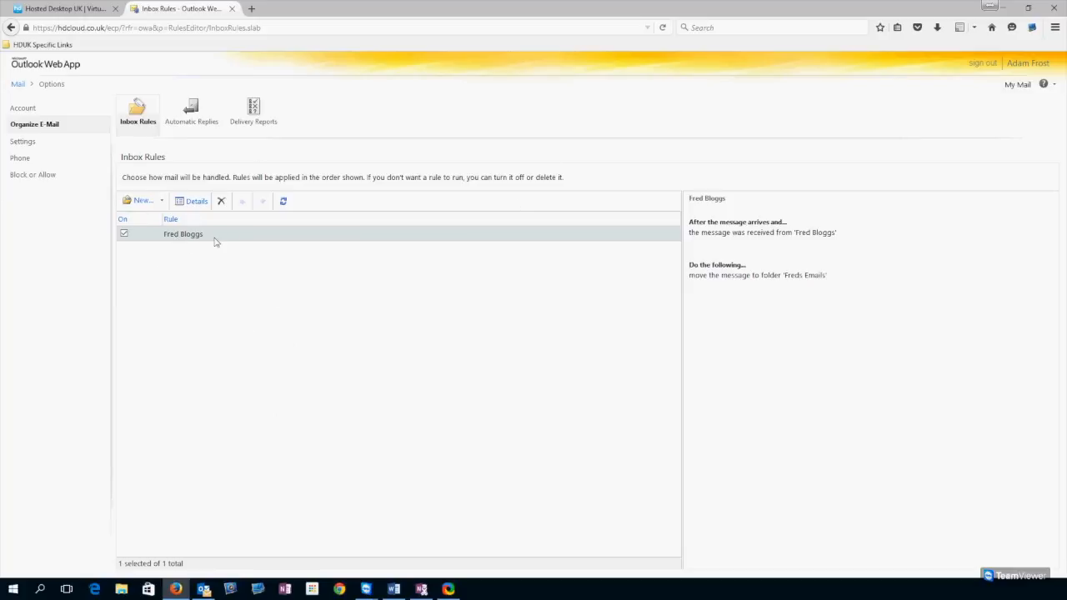
pyautogui.click(291, 289)
pyautogui.click(204, 240)
pyautogui.click(396, 326)
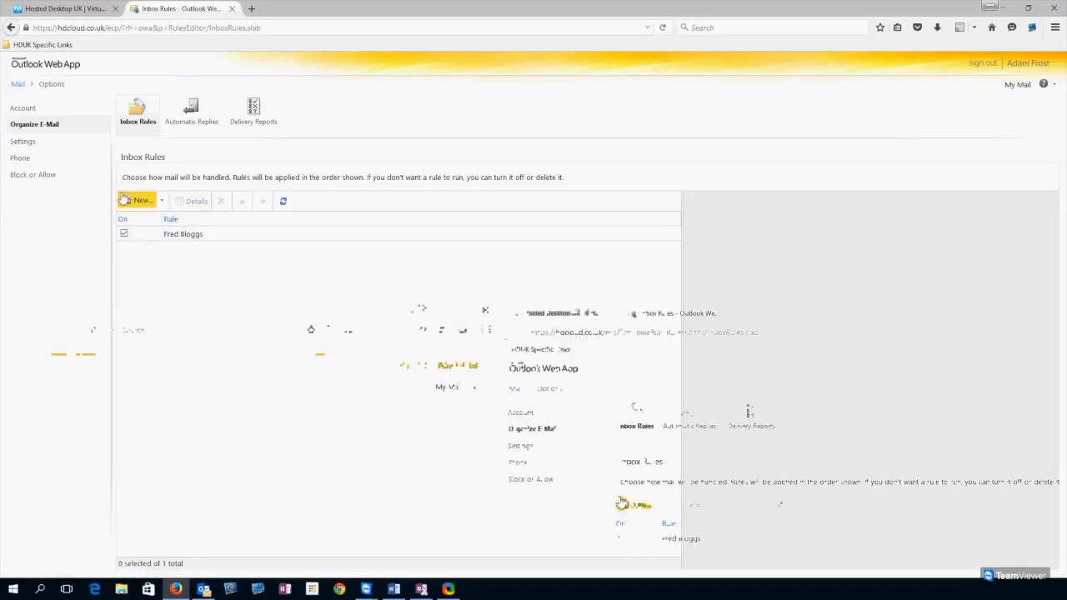
# - Start a new inbox rule with the condition 'It was received from...'
pyautogui.click(144, 201)
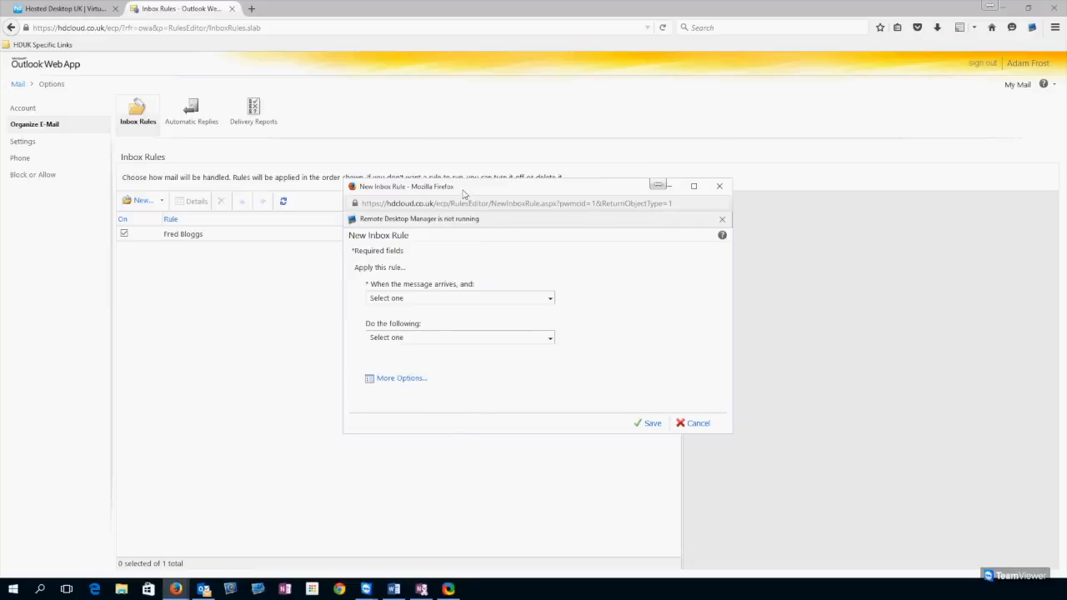
pyautogui.moveTo(463, 190); pyautogui.dragTo(413, 132)
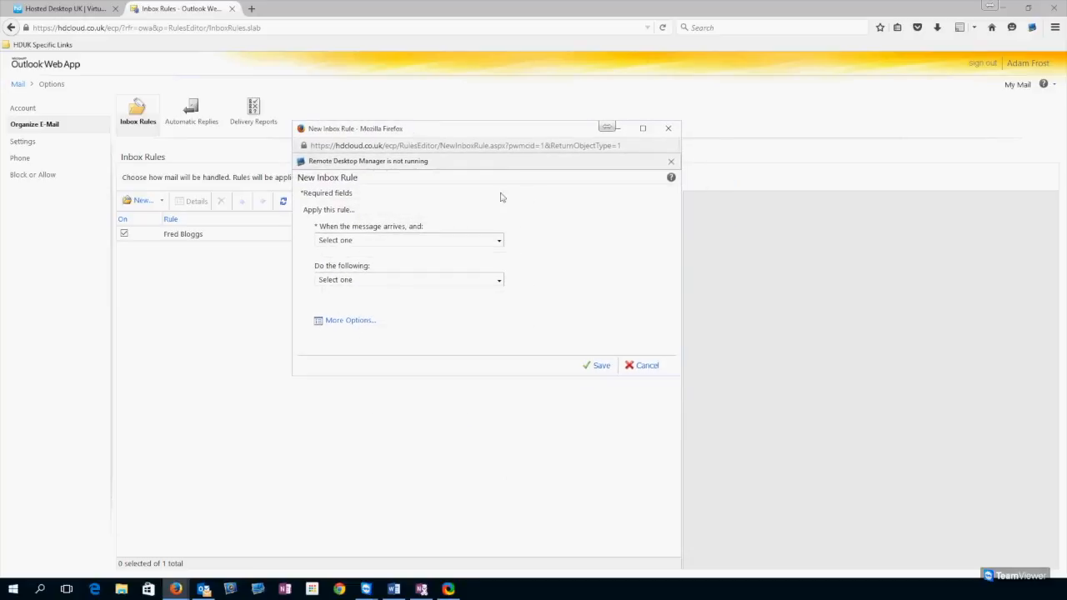
pyautogui.click(474, 240)
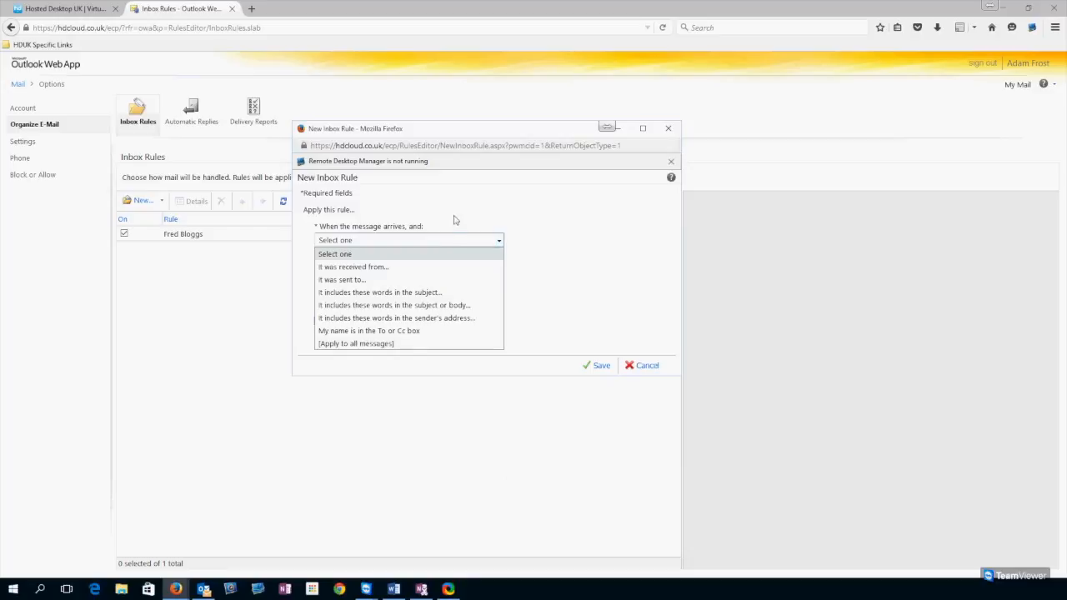
pyautogui.click(343, 265)
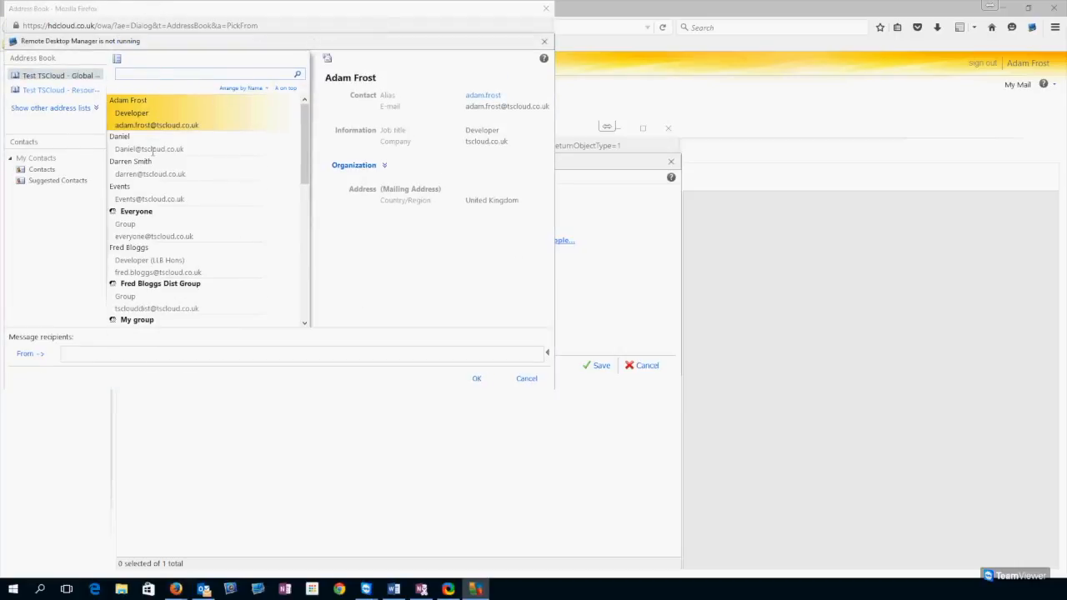
# - Choose the sender contact from the Address Book and confirm it
pyautogui.scroll(-2, 240, 209)
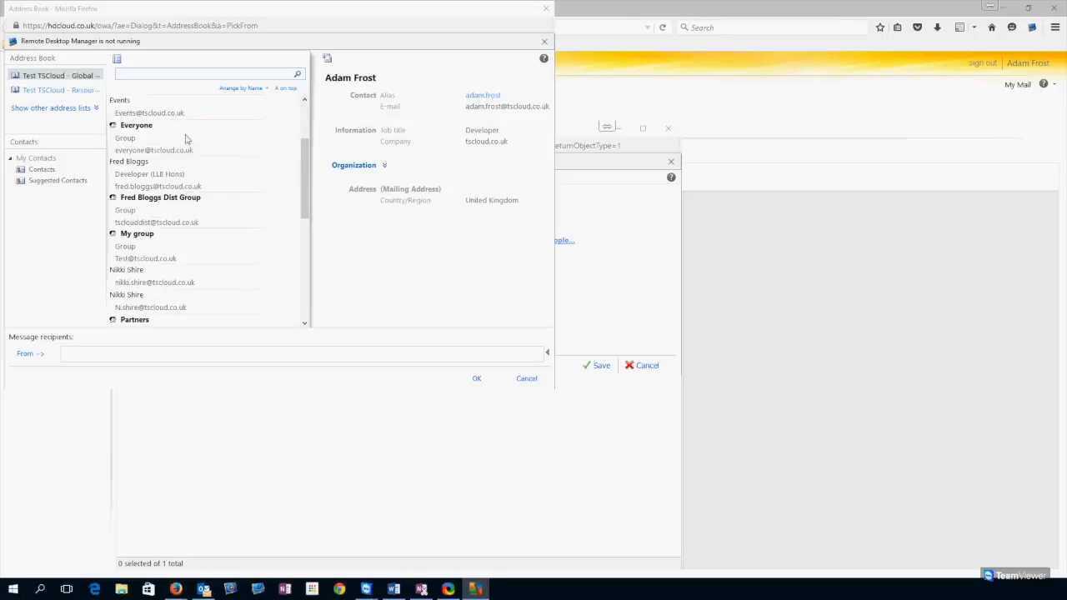
pyautogui.scroll(-4, 187, 139)
pyautogui.scroll(-1, 149, 86)
pyautogui.scroll(1, 161, 246)
pyautogui.click(120, 355)
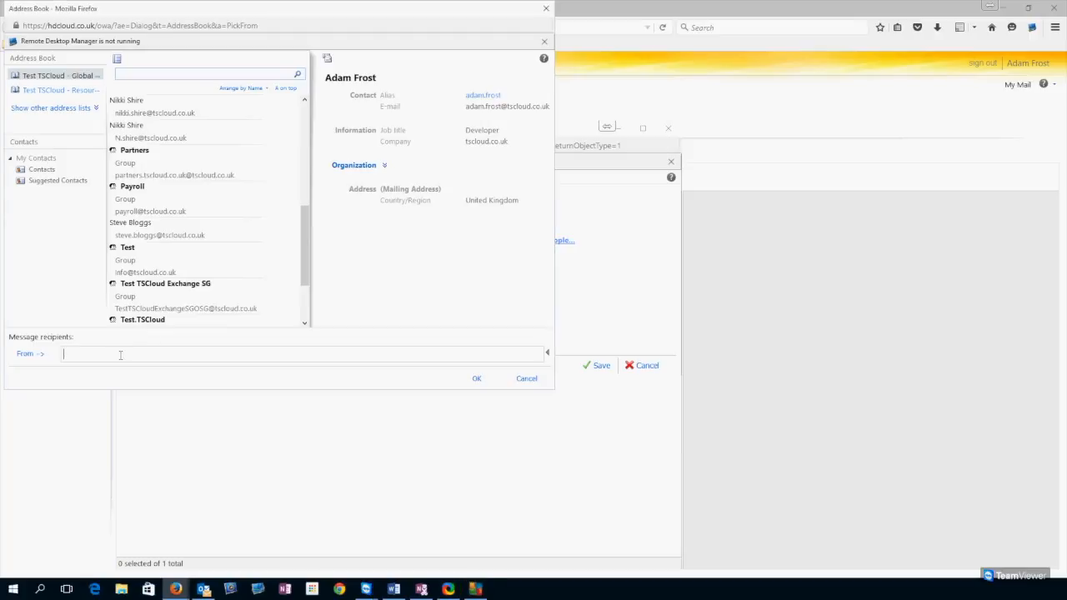
pyautogui.click(183, 236)
pyautogui.doubleClick(157, 231)
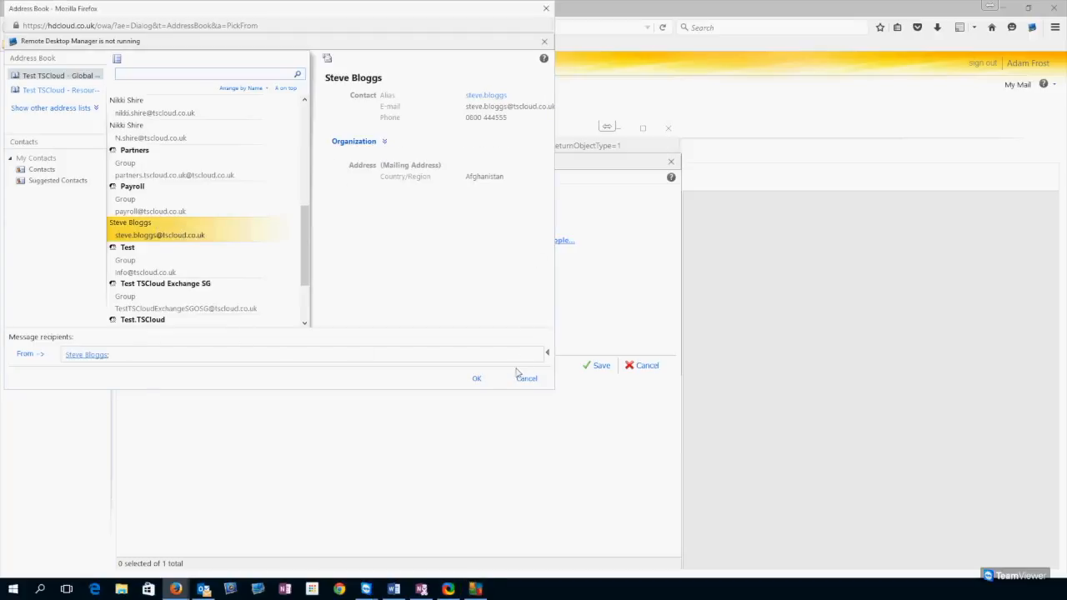
pyautogui.click(477, 380)
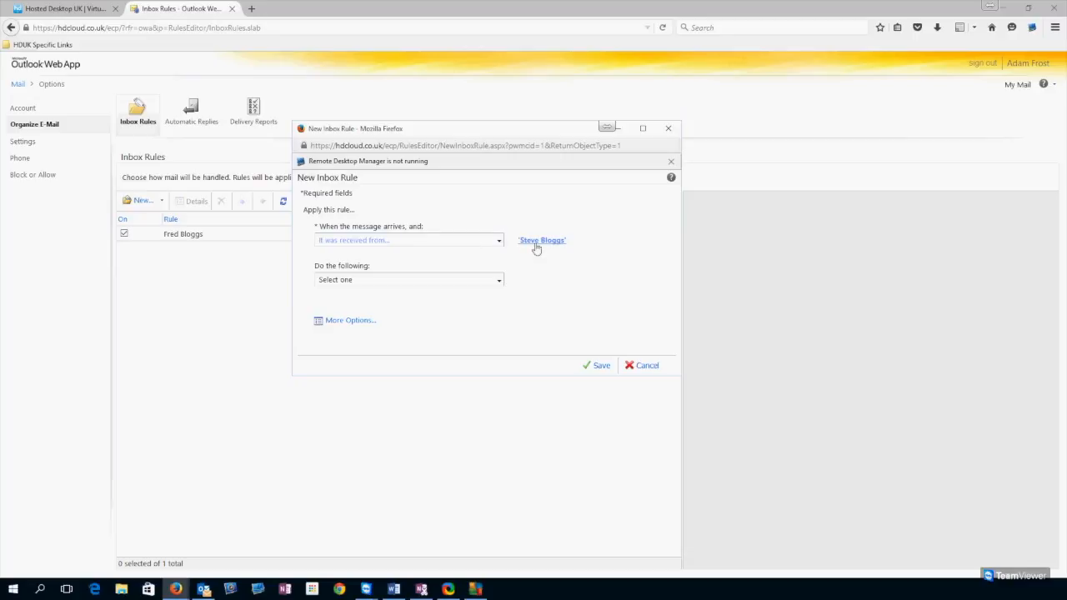
# - Make the rule move messages to the Inbox subfolder Steves Emails, and add an exception
pyautogui.click(350, 283)
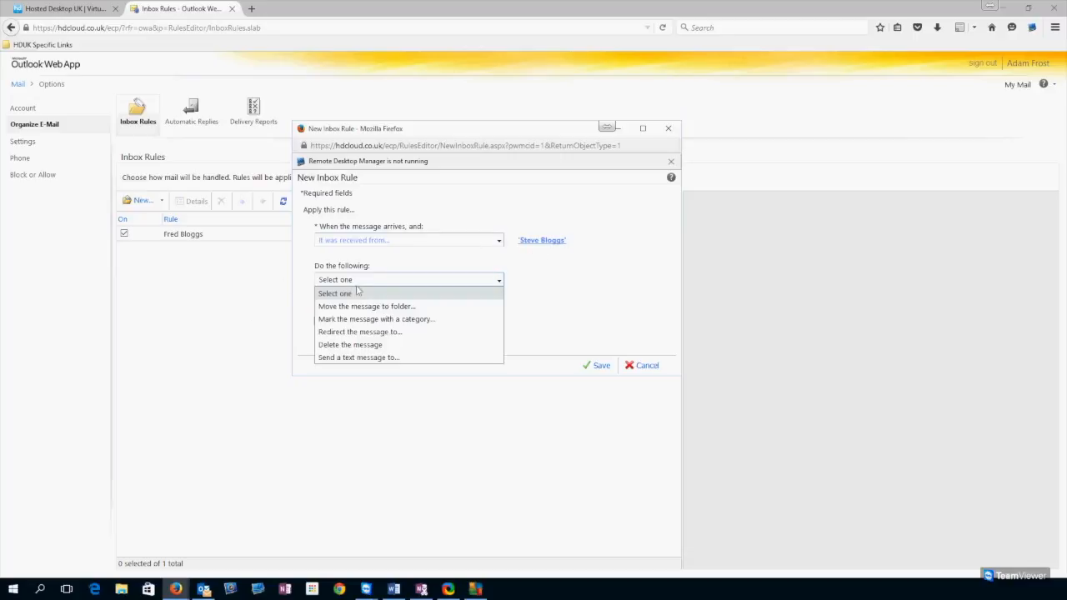
pyautogui.click(401, 307)
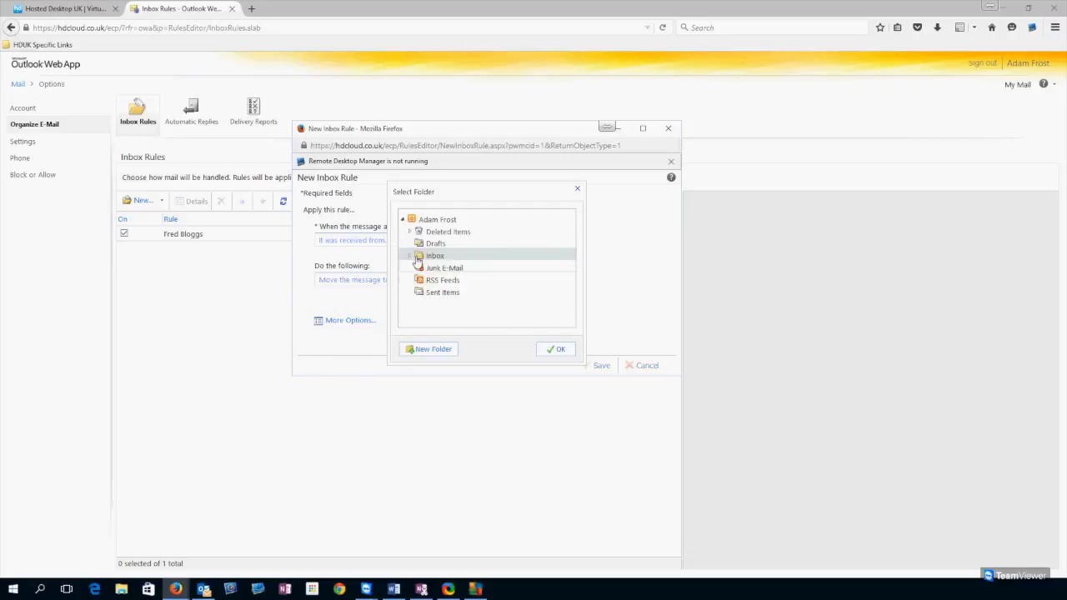
pyautogui.click(409, 256)
pyautogui.click(456, 293)
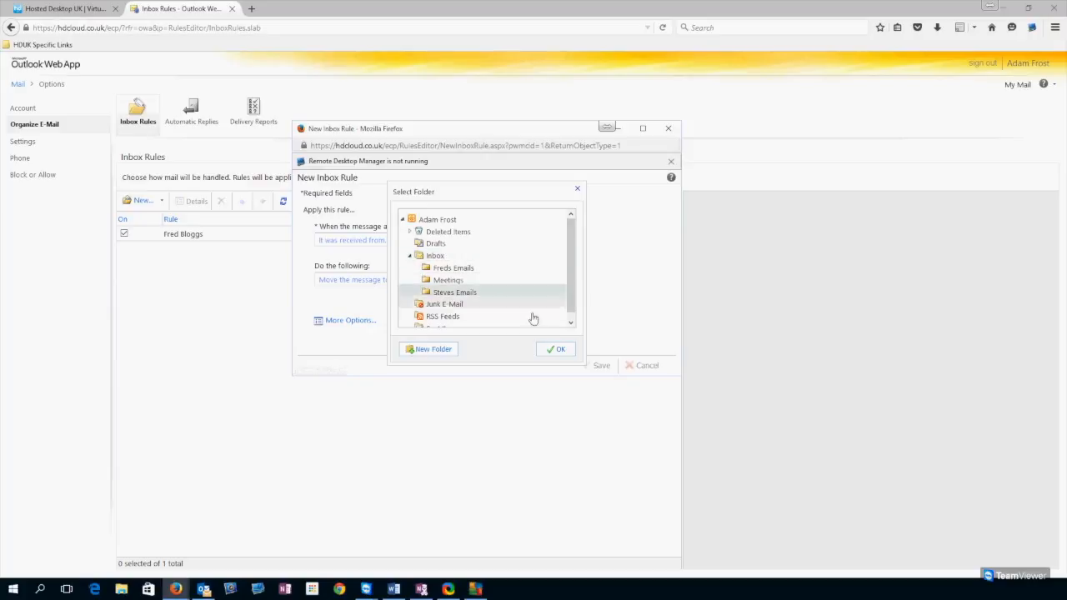
pyautogui.click(556, 349)
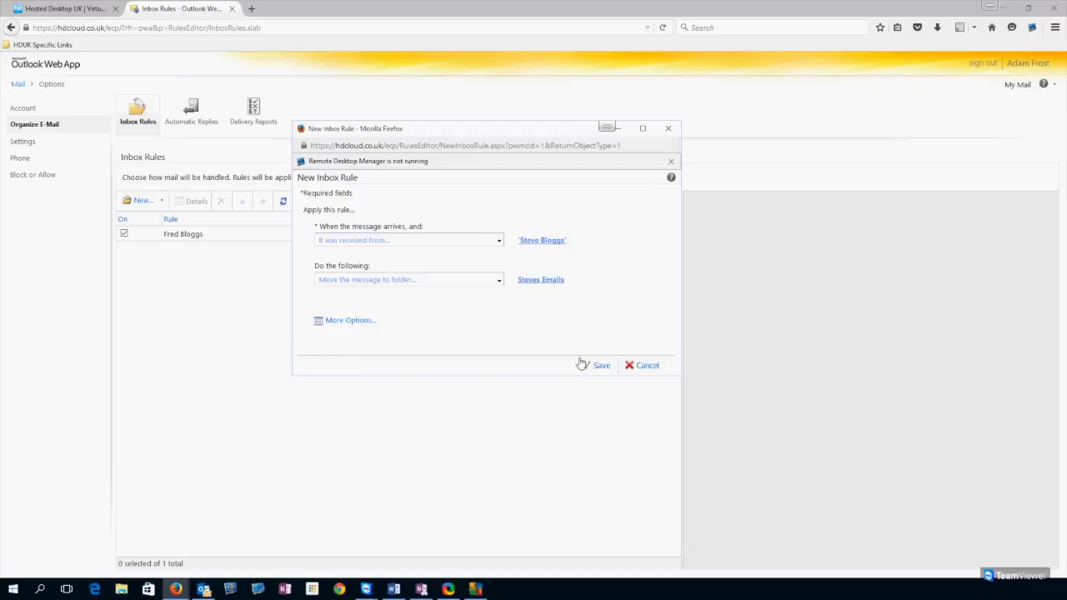
pyautogui.click(340, 324)
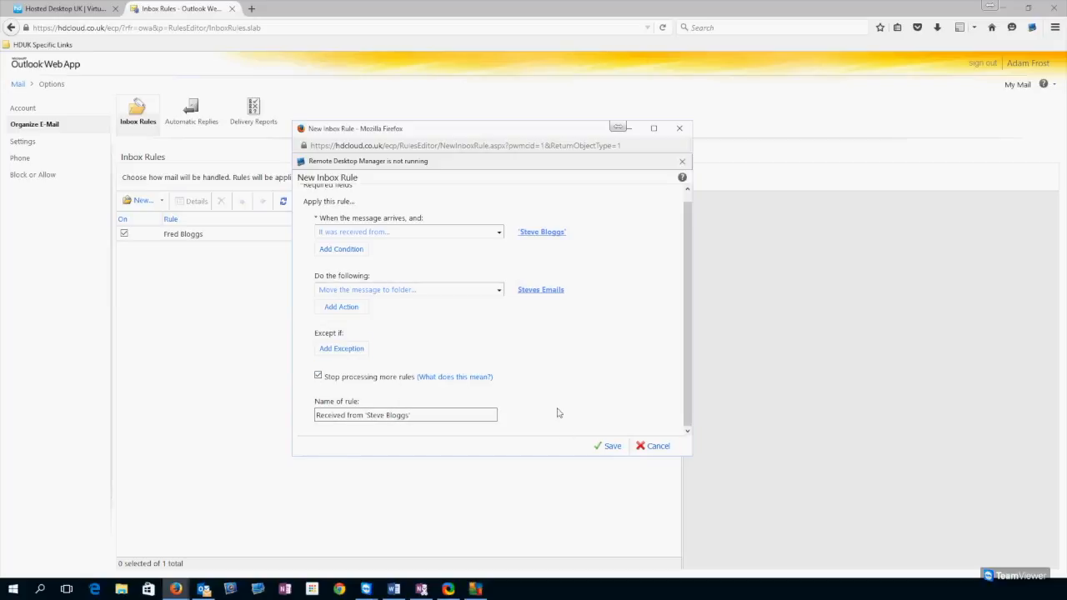
pyautogui.click(337, 350)
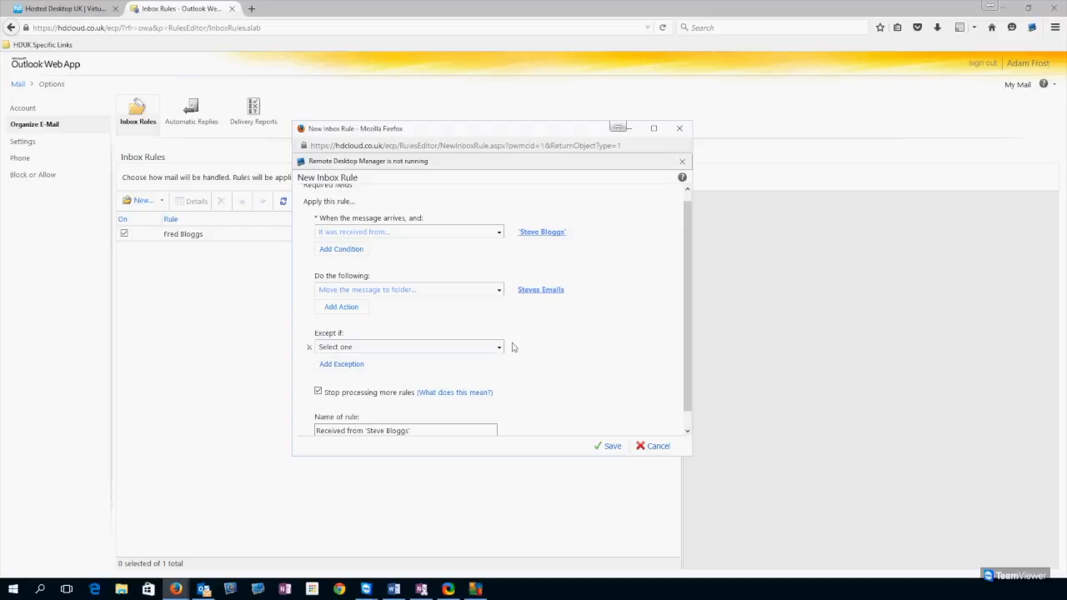
# - Add a 'subject includes these words' exception; saving without a word gives an error
pyautogui.click(479, 347)
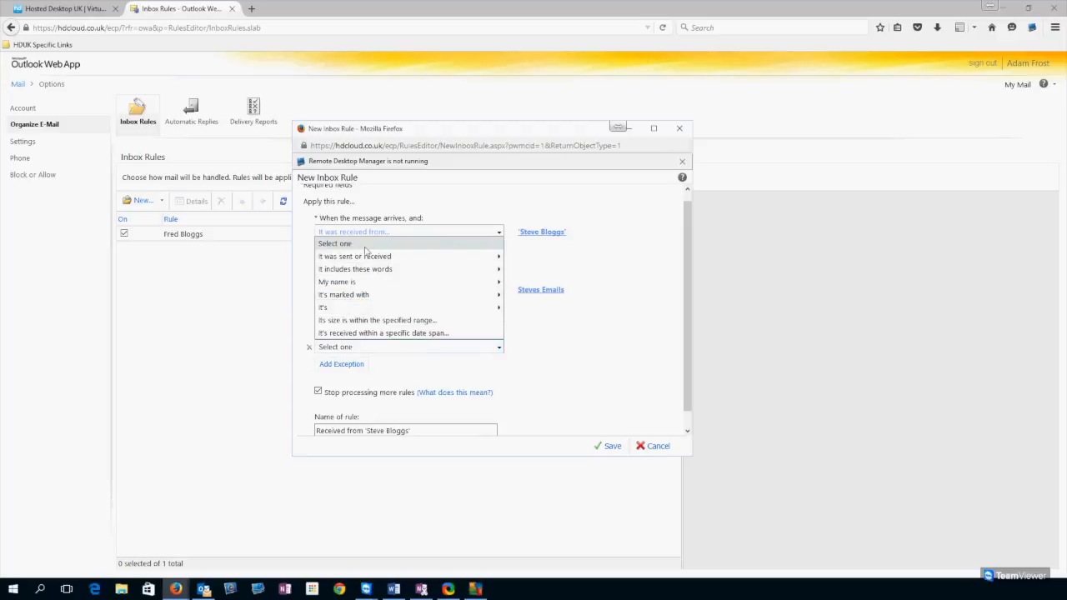
pyautogui.moveTo(389, 270)
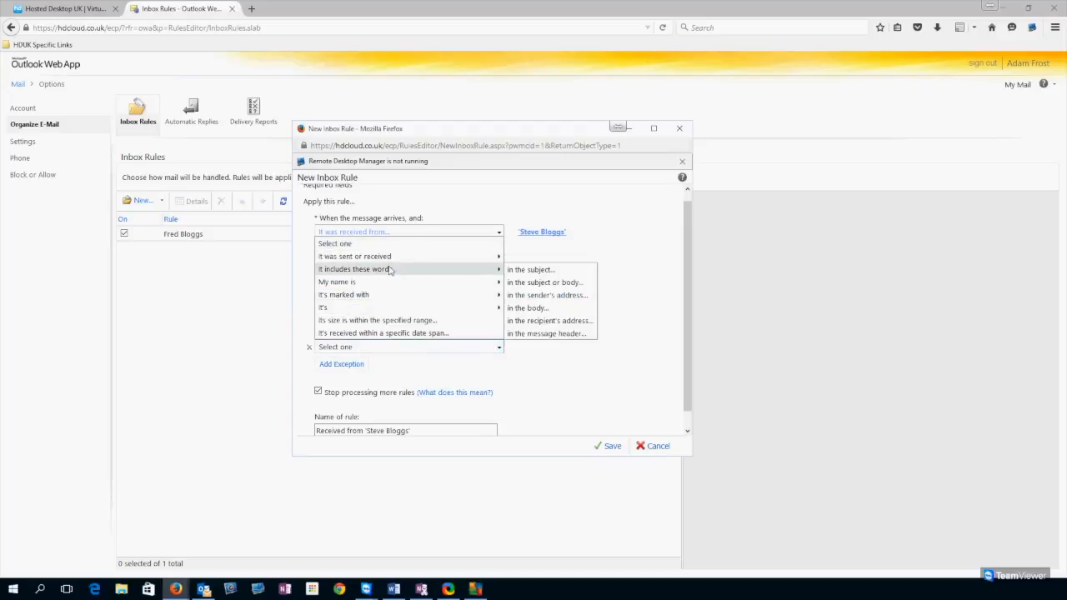
pyautogui.click(561, 271)
pyautogui.click(437, 275)
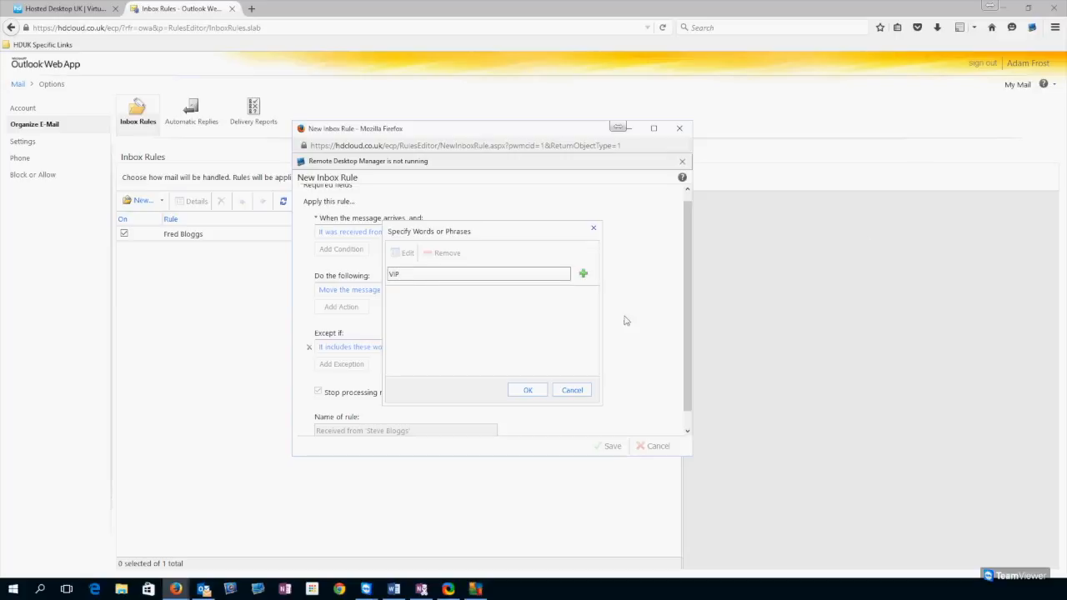
pyautogui.click(529, 390)
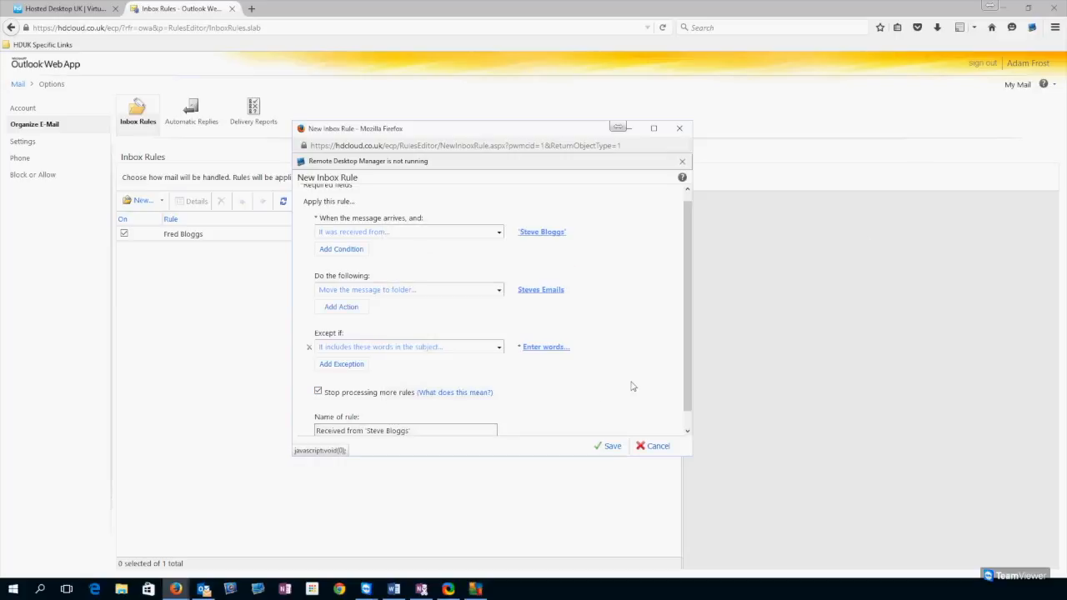
pyautogui.scroll(-1, 509, 381)
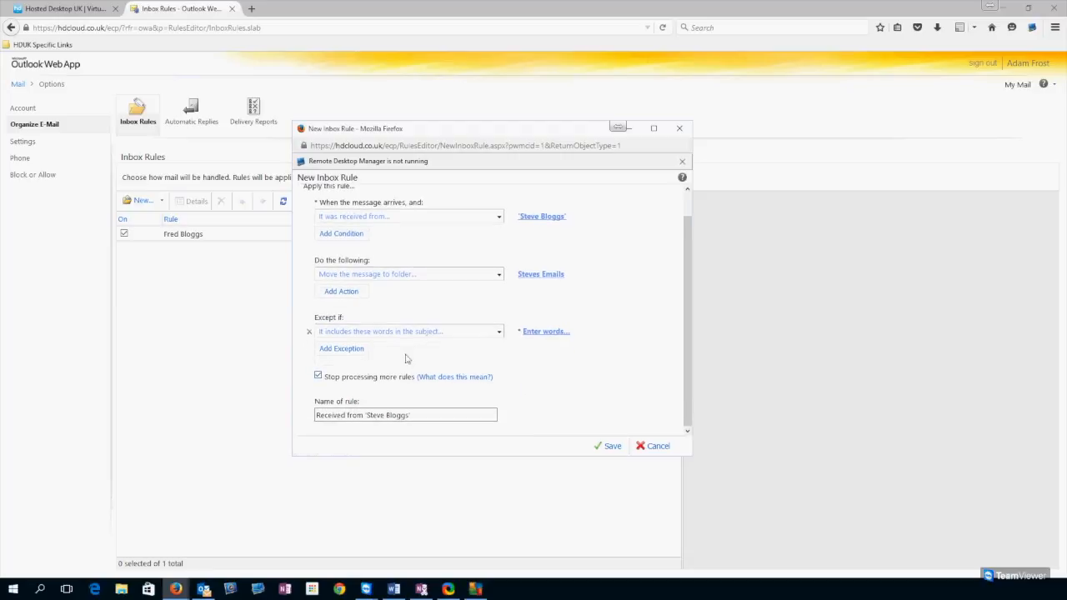
pyautogui.click(609, 446)
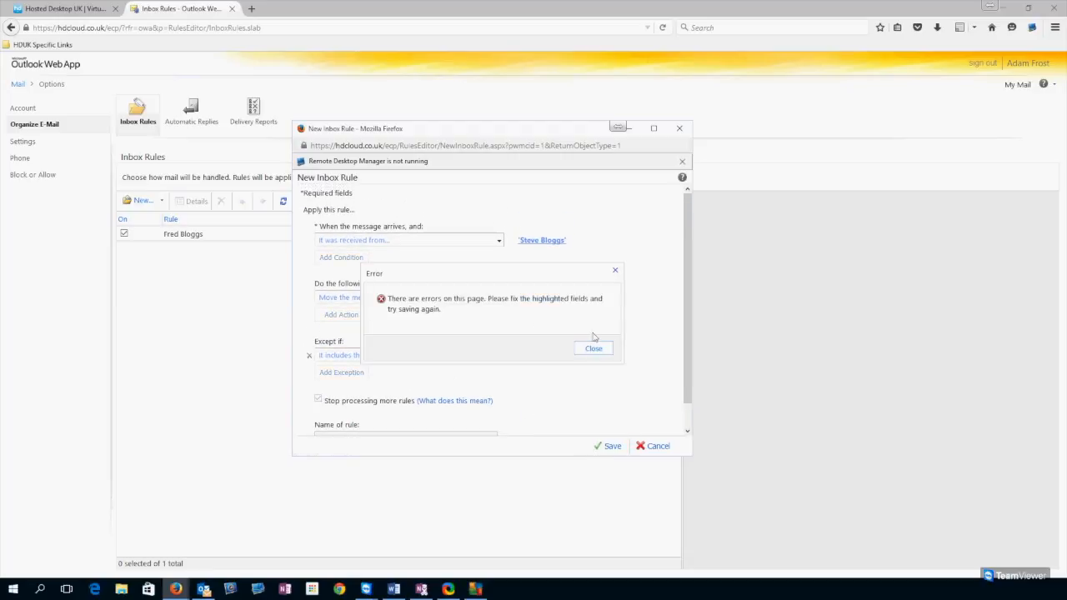
pyautogui.click(593, 348)
# - Enter VIP as the subject exception word and save the rule, accepting the warning
pyautogui.click(560, 357)
pyautogui.click(467, 273)
pyautogui.write('VIP')
pyautogui.click(582, 274)
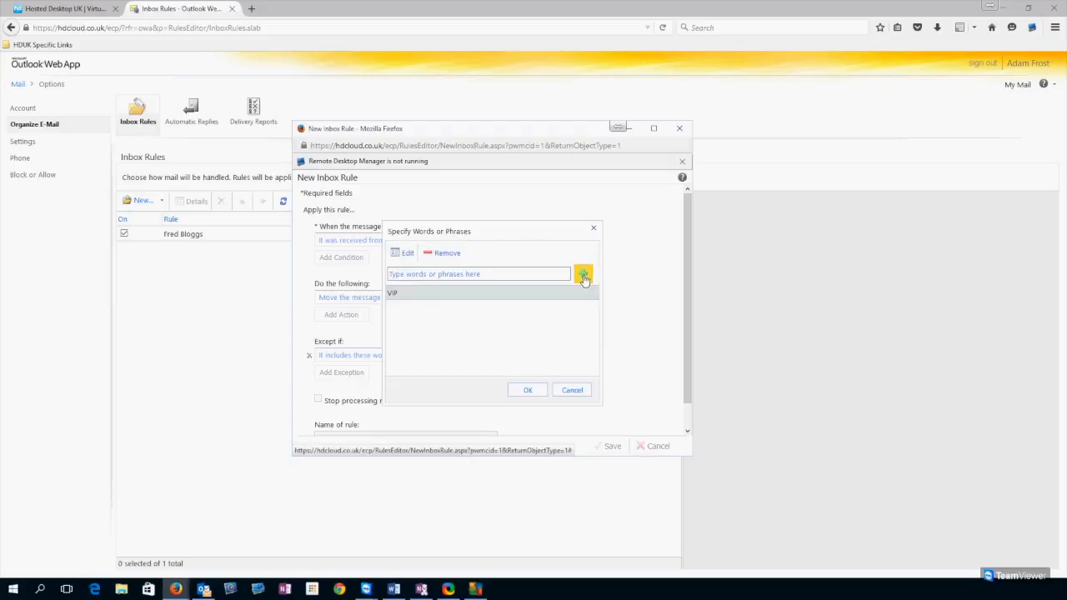
pyautogui.click(528, 390)
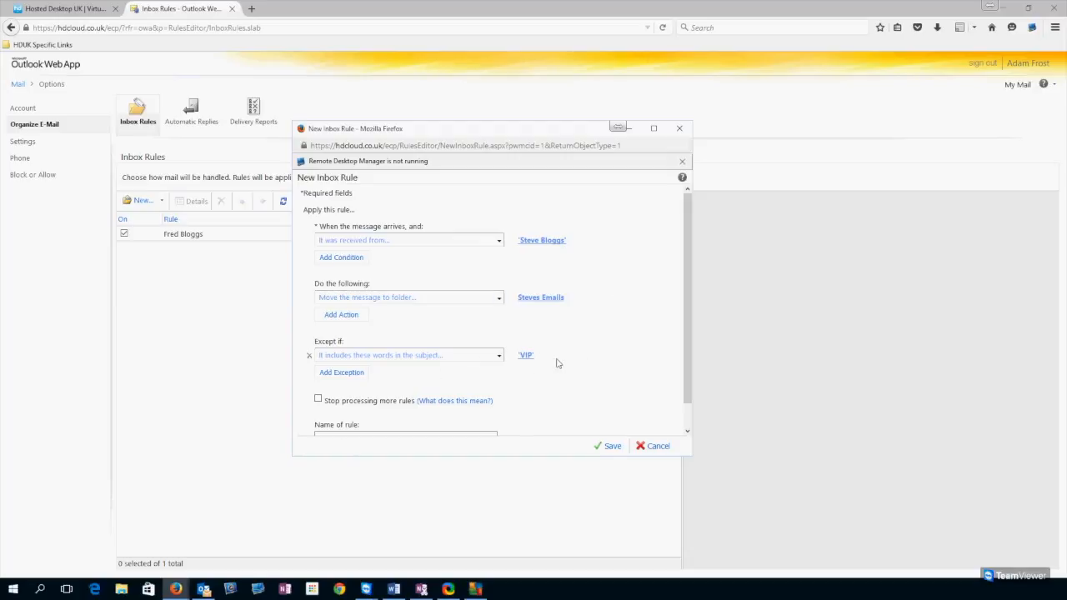
pyautogui.click(606, 448)
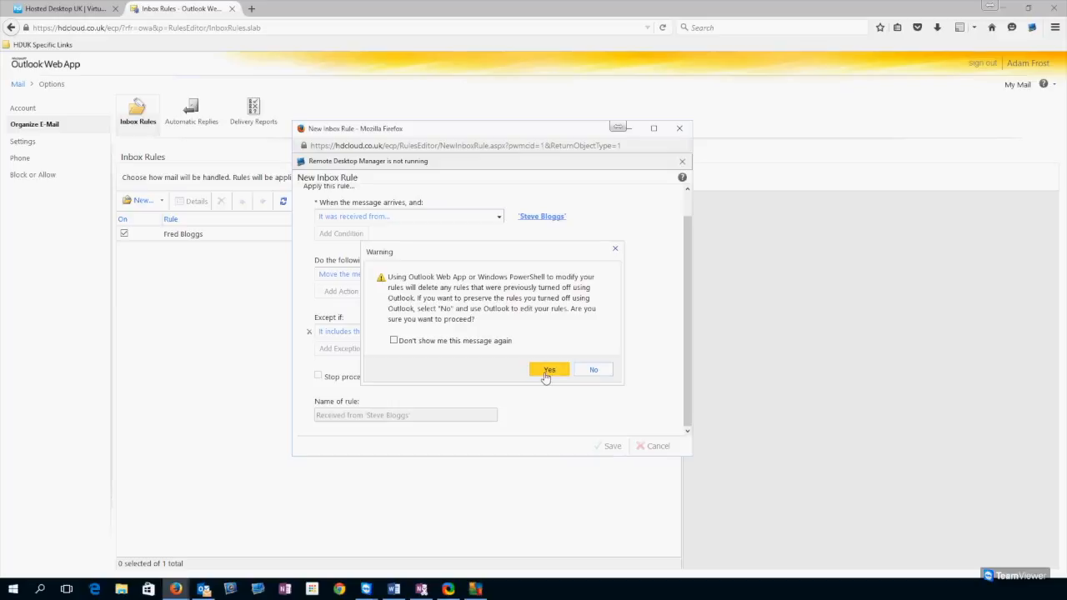
pyautogui.click(546, 370)
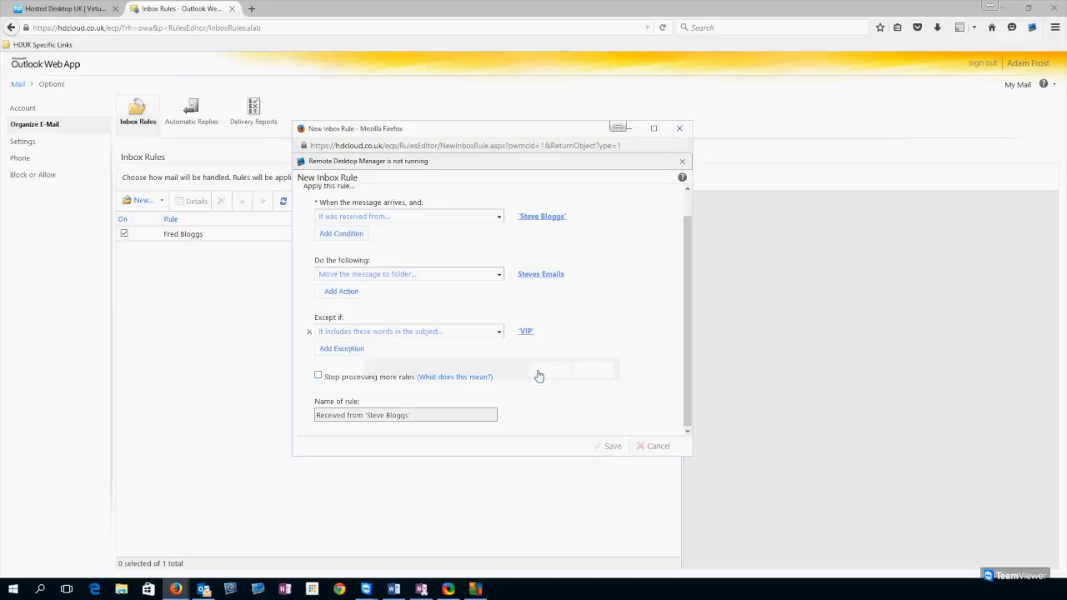
pyautogui.click(616, 447)
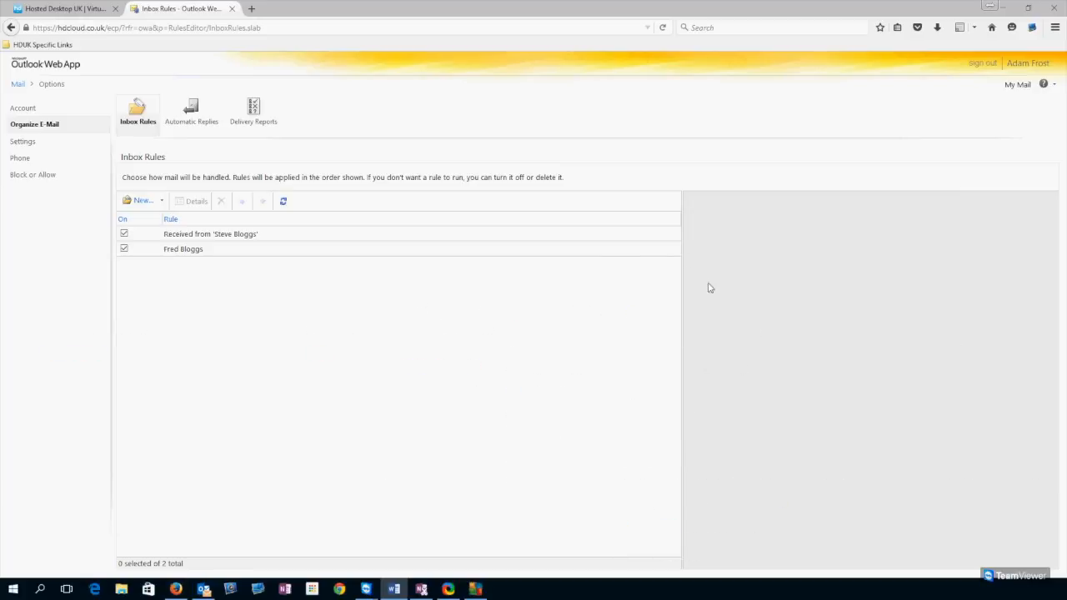
# - Go back from Inbox Rules to the Inbox mail view
pyautogui.click(1015, 85)
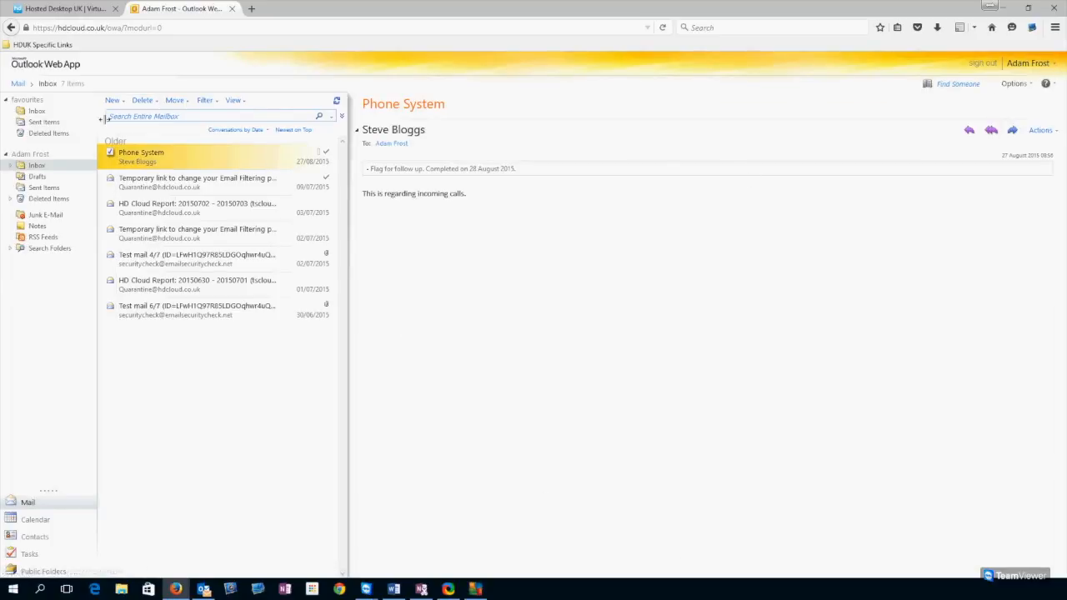
# - Open See All Options and view the account's contact location and numbers, cancelling without changes
pyautogui.click(1015, 84)
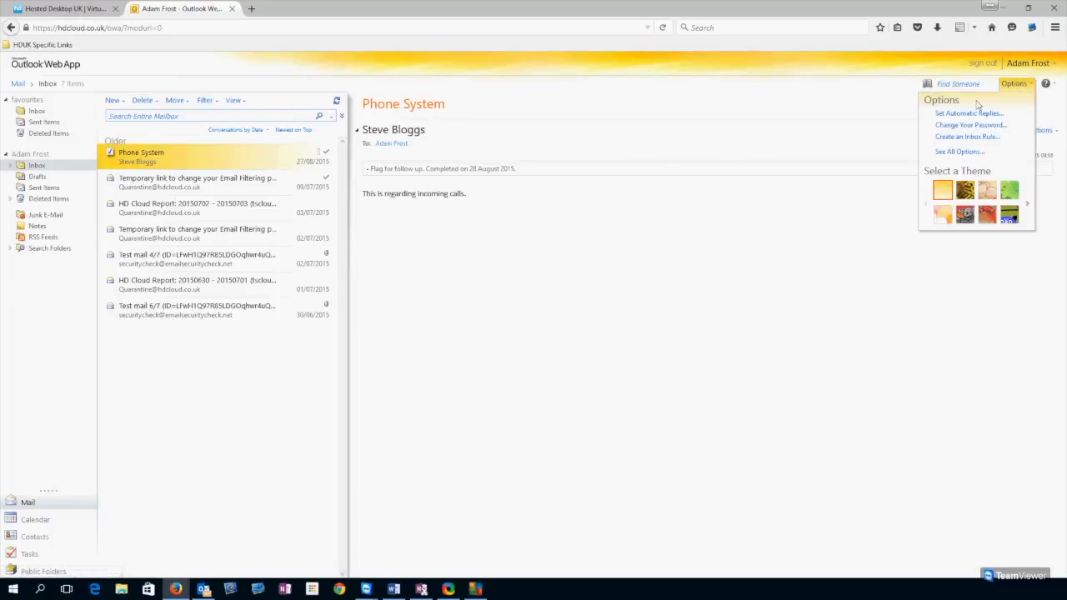
pyautogui.click(957, 154)
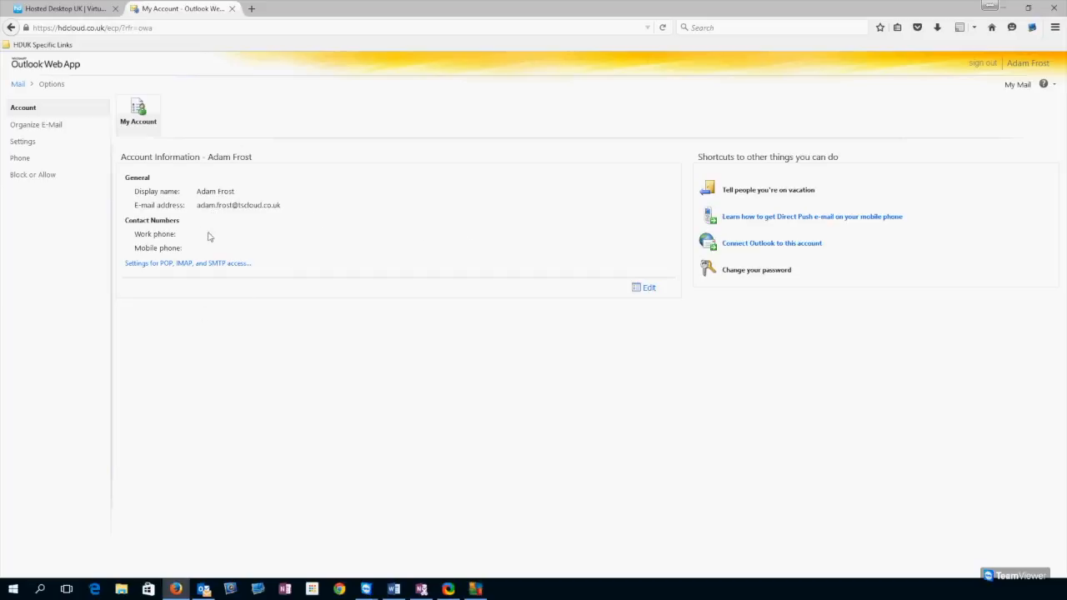
pyautogui.click(647, 289)
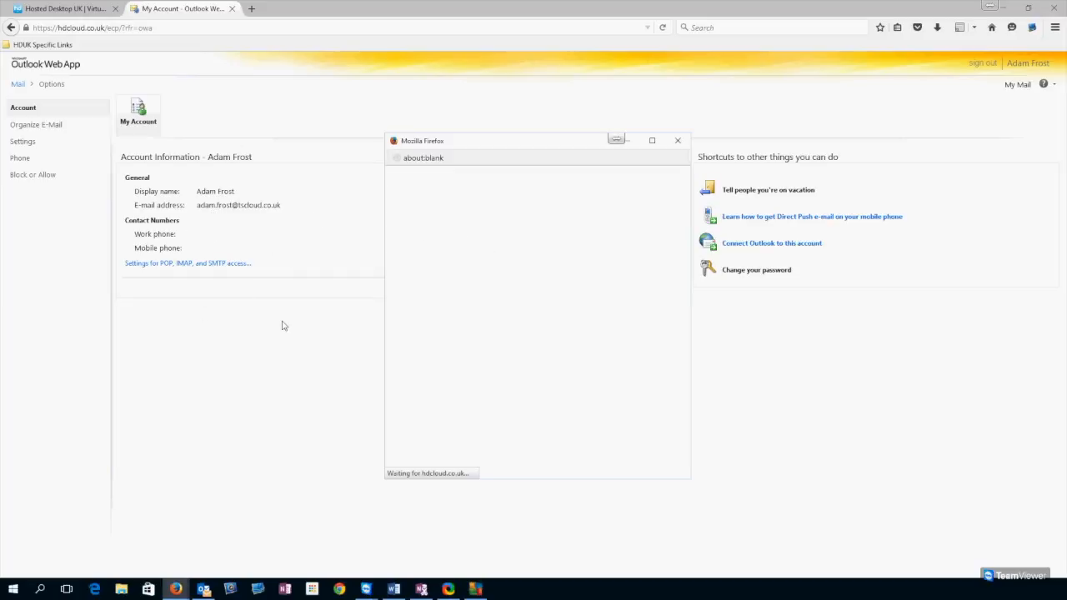
pyautogui.moveTo(459, 143); pyautogui.dragTo(408, 118)
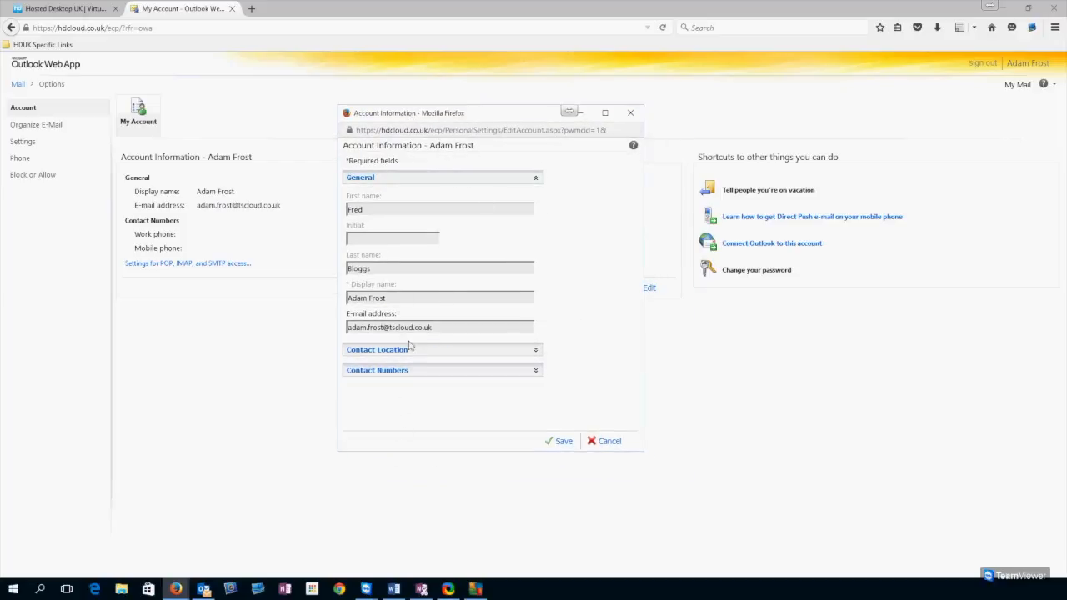
pyautogui.click(415, 370)
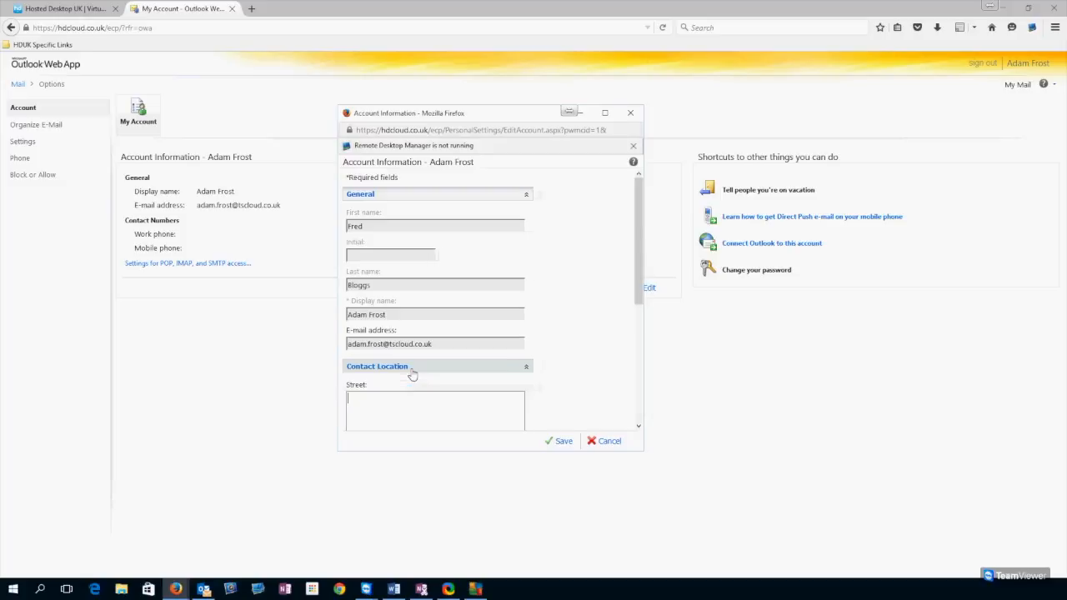
pyautogui.scroll(-5, 437, 374)
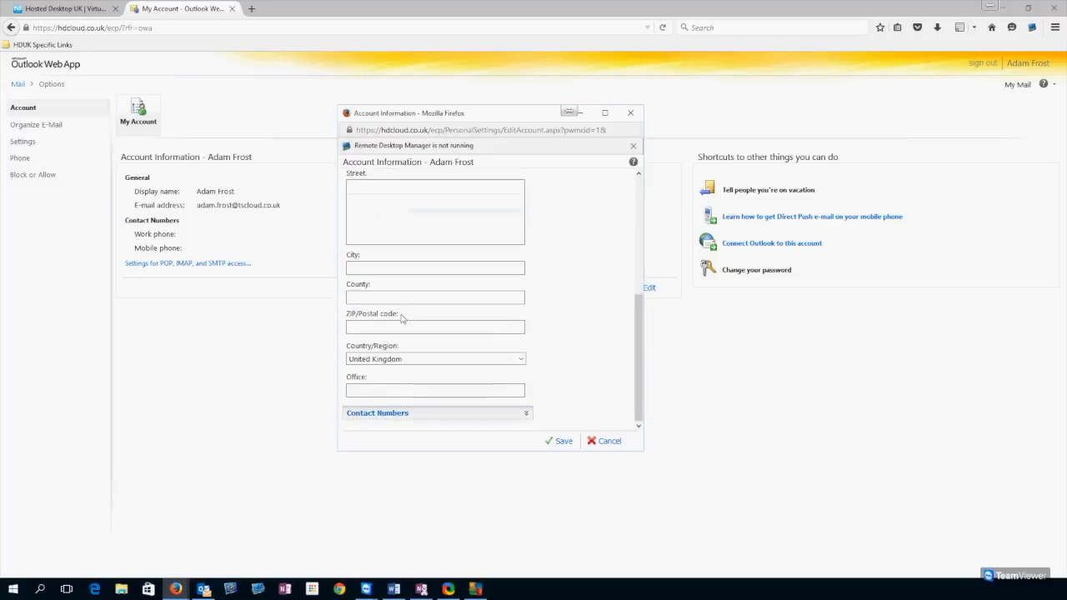
pyautogui.click(420, 417)
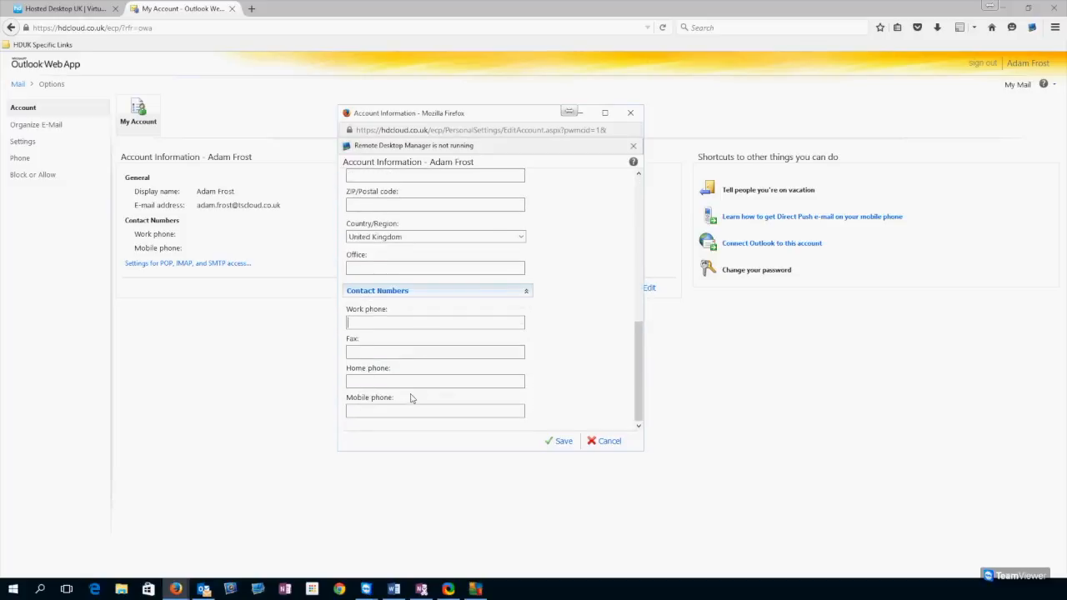
pyautogui.click(606, 441)
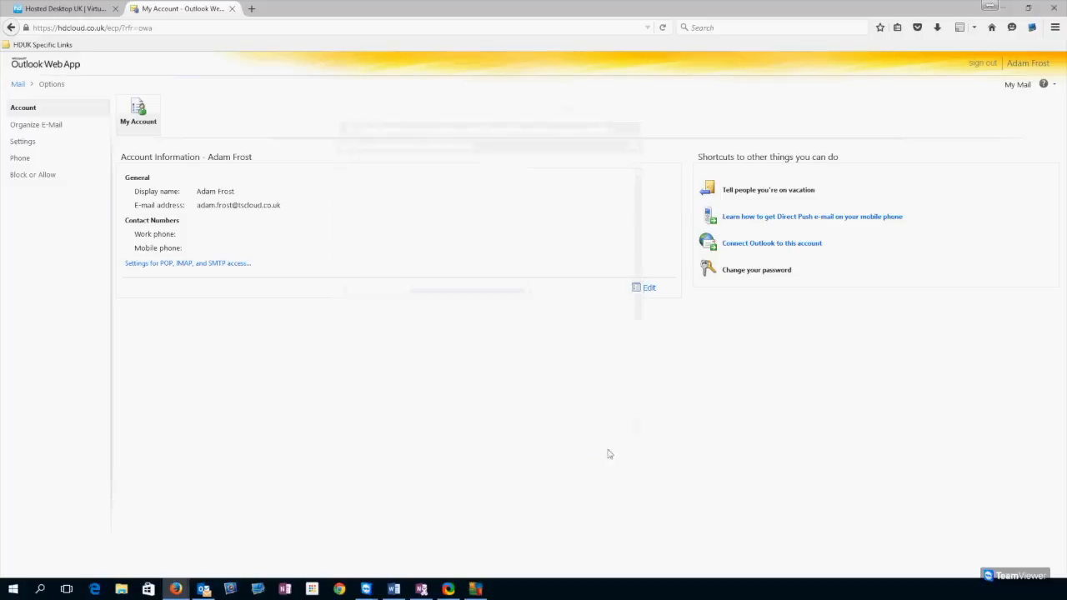
# - In Mail settings, write an e-mail signature with the user's name for automatic inclusion
pyautogui.click(36, 125)
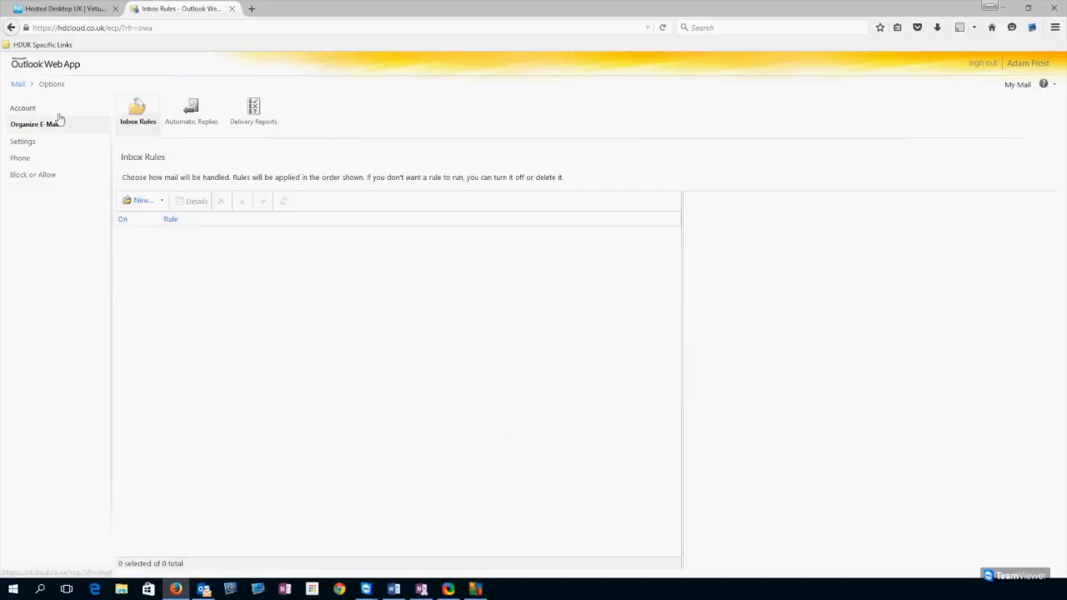
pyautogui.click(142, 117)
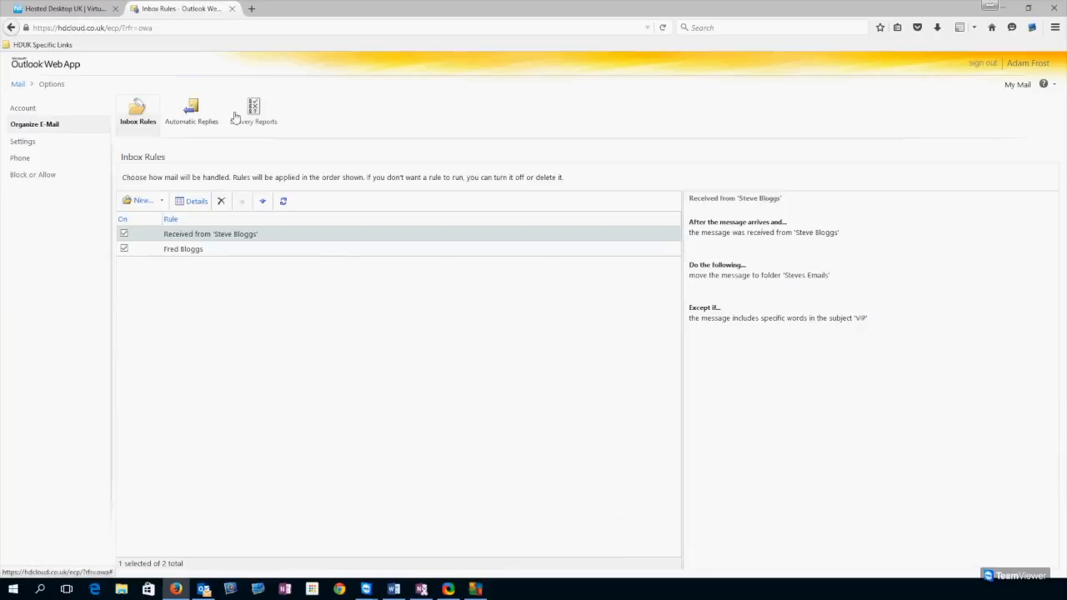
pyautogui.click(23, 142)
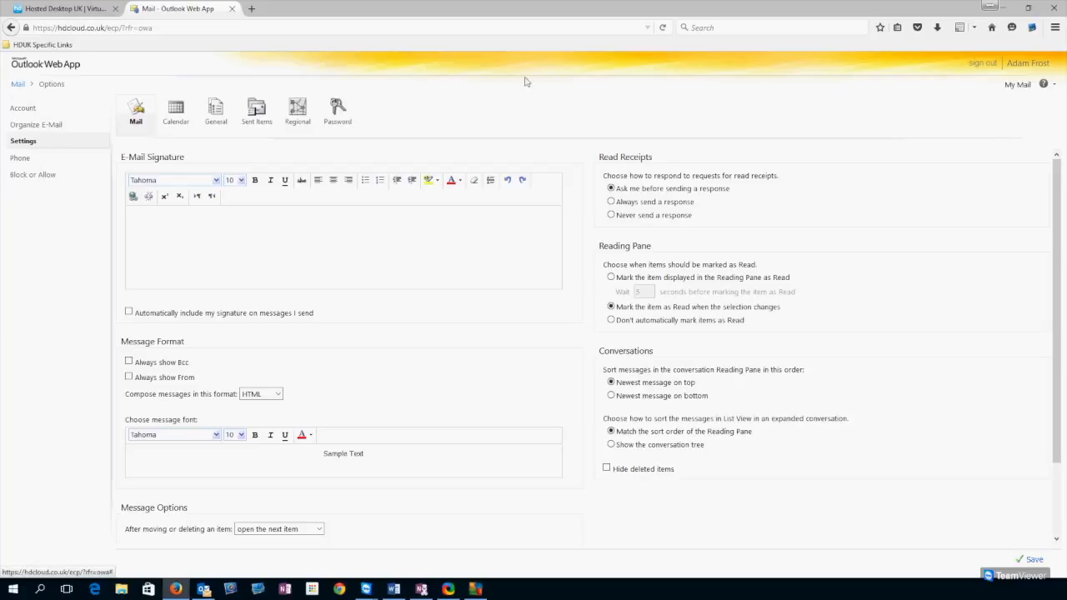
pyautogui.scroll(-2, 145, 156)
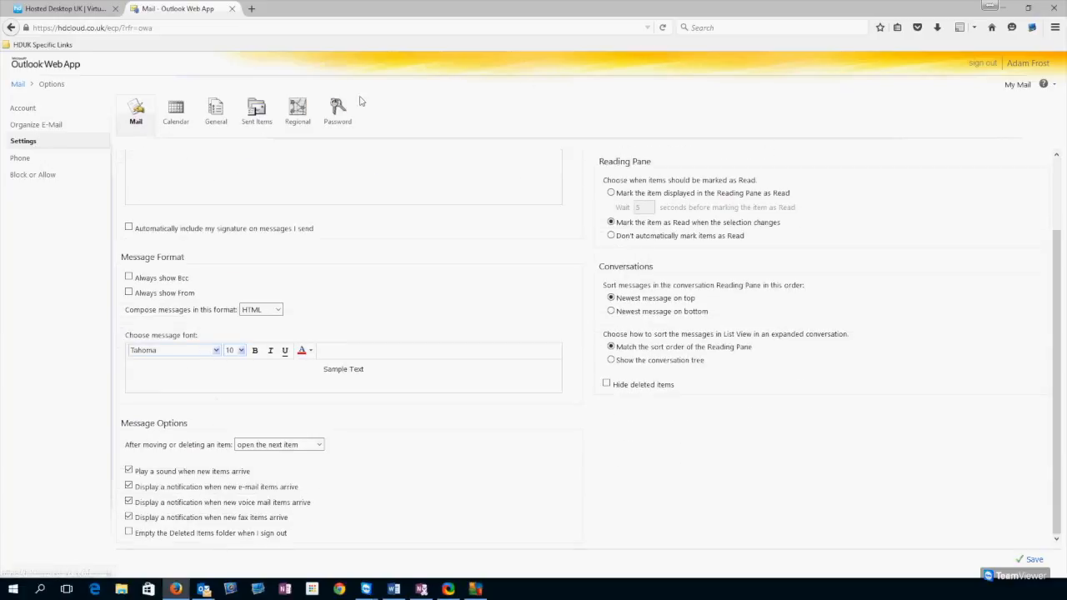
pyautogui.scroll(2, 613, 298)
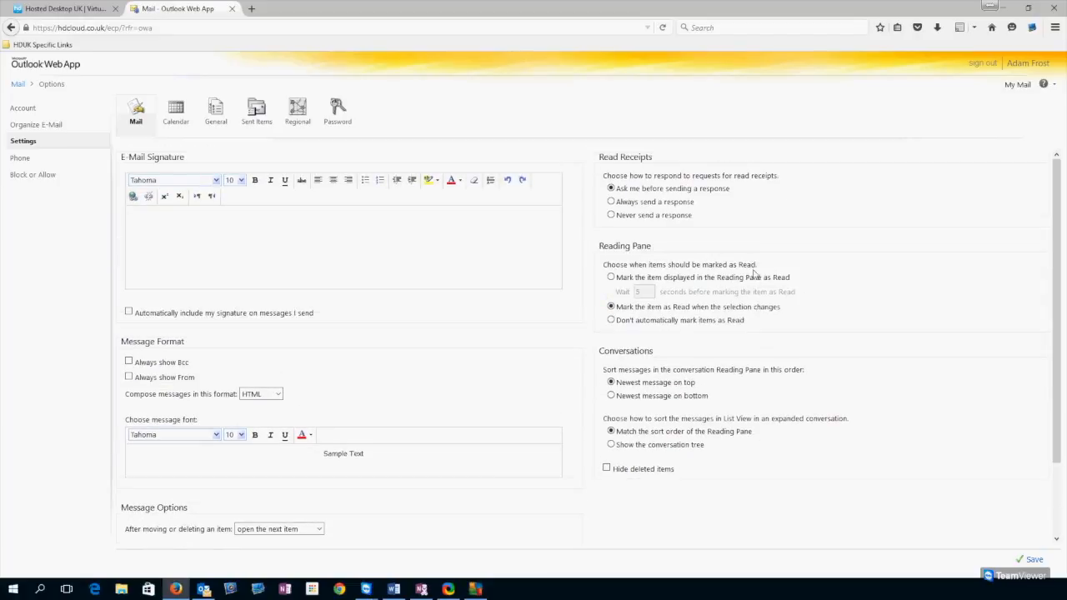
pyautogui.click(224, 242)
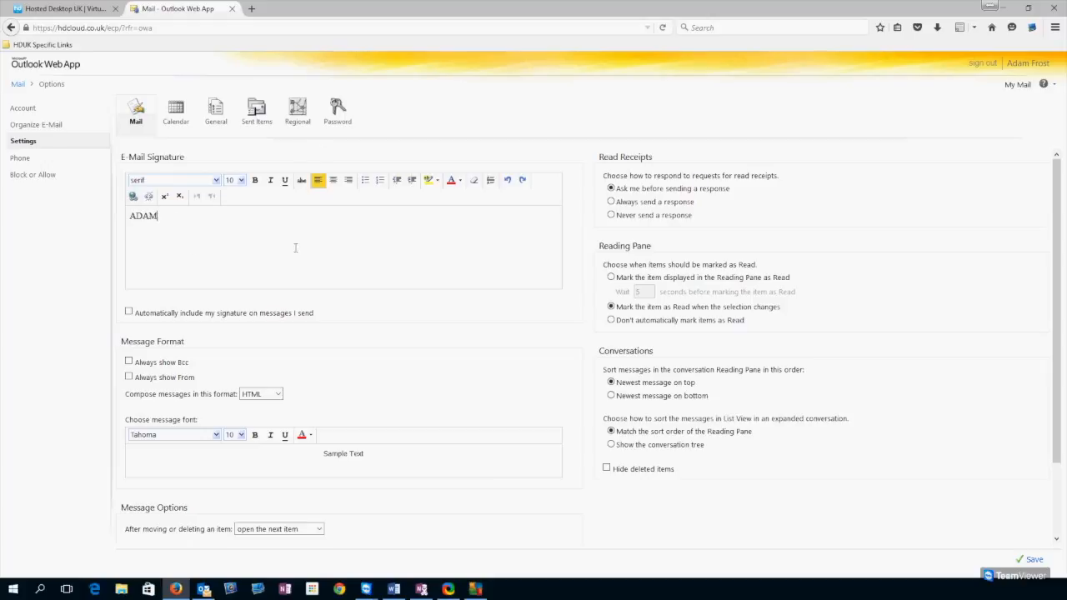
pyautogui.scroll(-2, 295, 248)
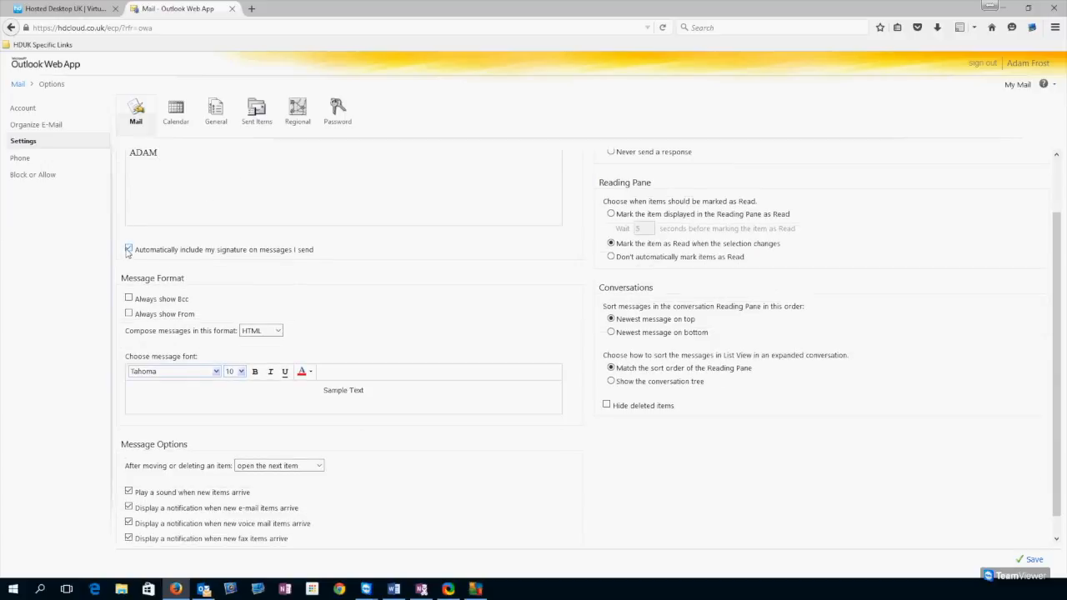
pyautogui.scroll(1, 414, 270)
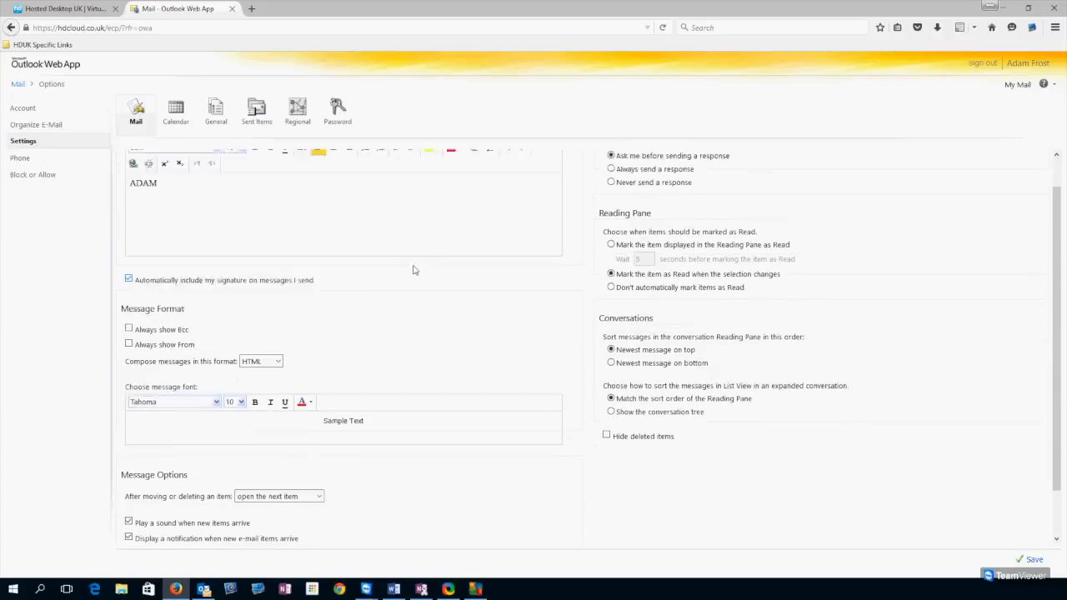
pyautogui.scroll(1, 415, 269)
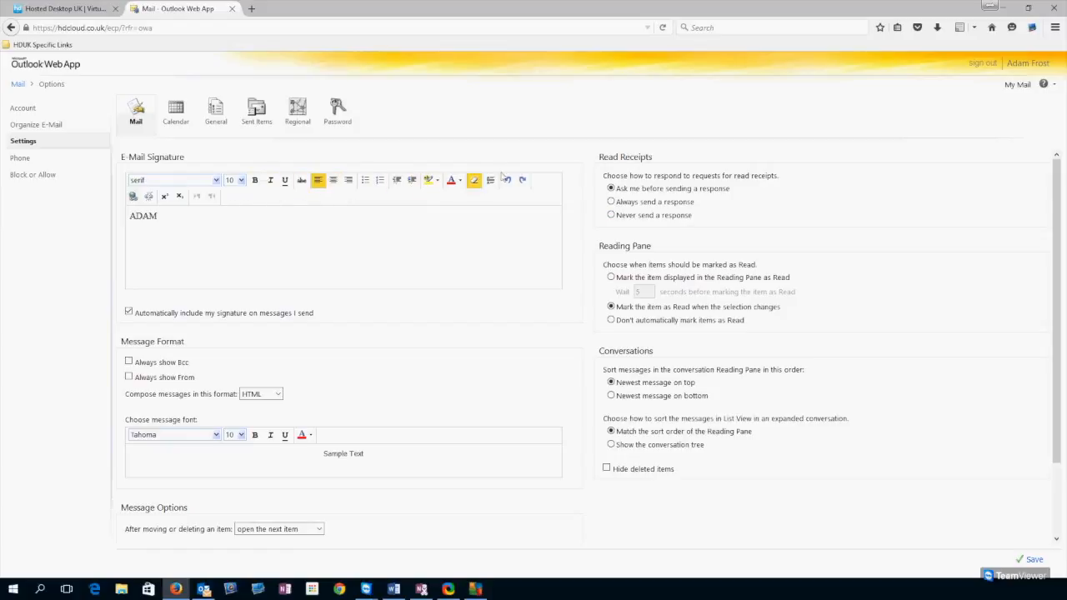
pyautogui.scroll(-2, 166, 291)
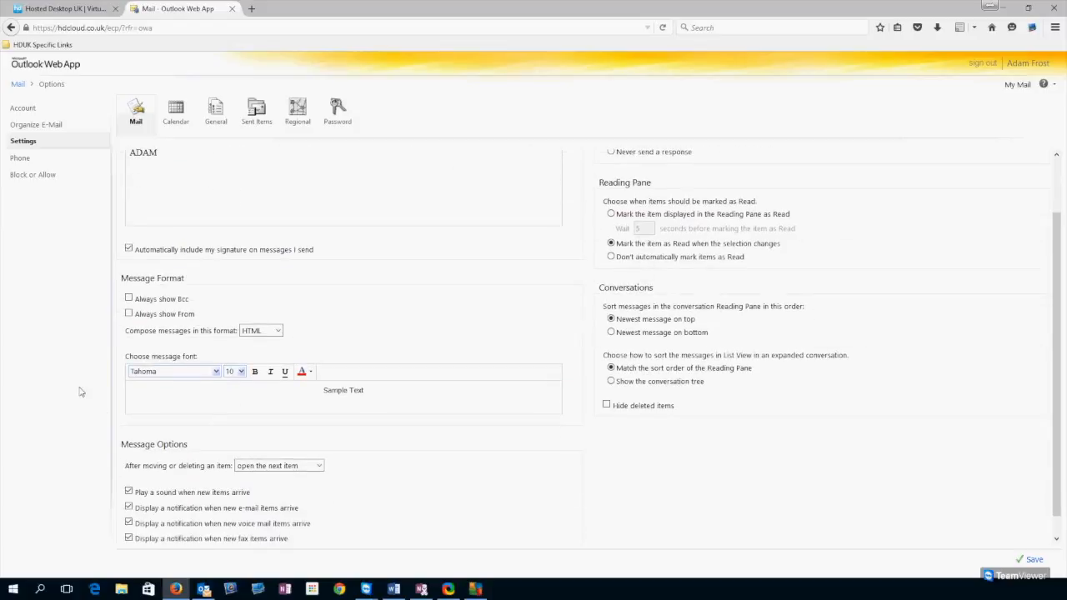
pyautogui.scroll(-1, 355, 328)
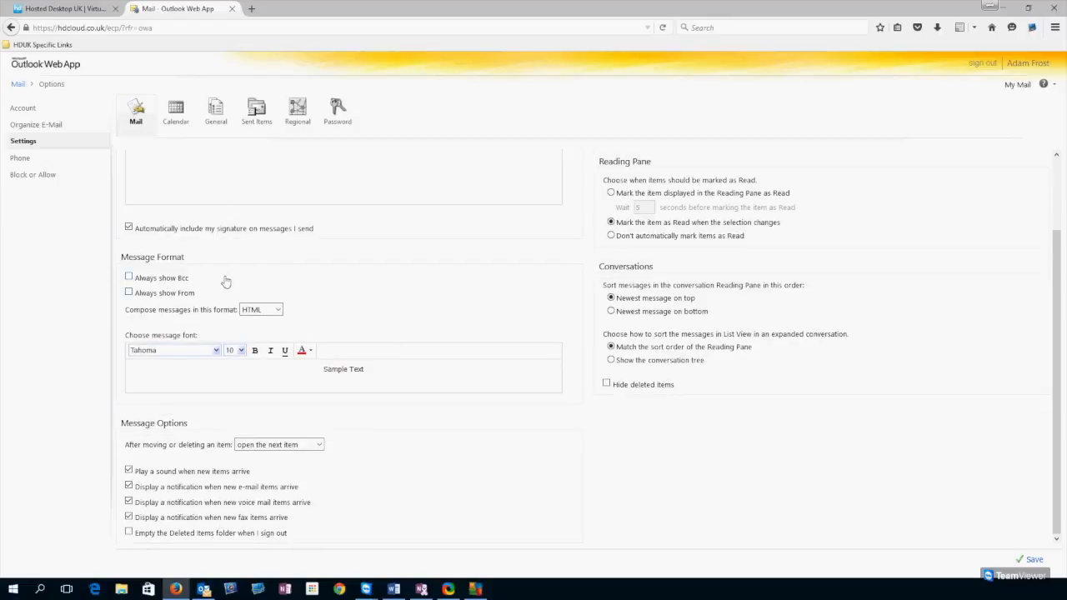
# - Turn on Always show Bcc and Always show From
pyautogui.click(129, 278)
pyautogui.click(129, 292)
pyautogui.scroll(2, 340, 442)
pyautogui.scroll(-2, 345, 448)
pyautogui.scroll(2, 448, 494)
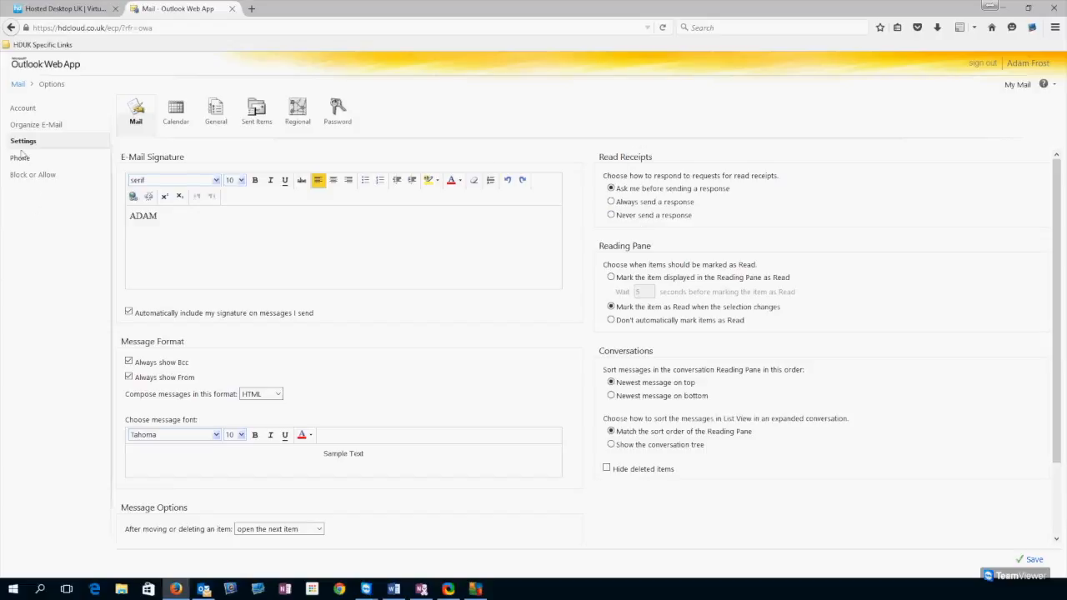
# - Discard the signature changes, then try week numbers and first day of week, leaving both unchanged
pyautogui.click(180, 111)
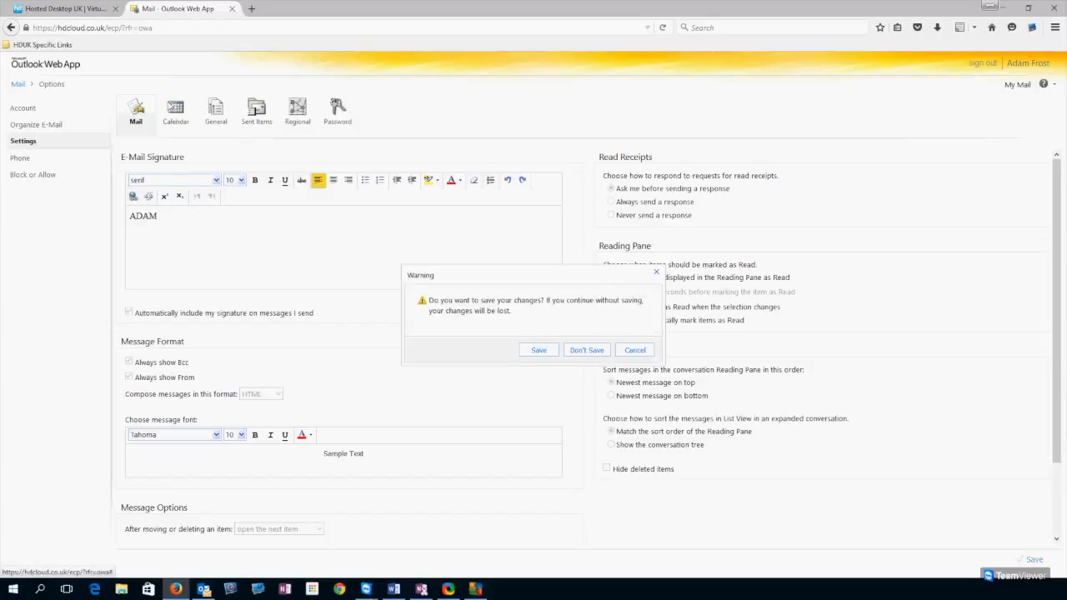
pyautogui.click(576, 353)
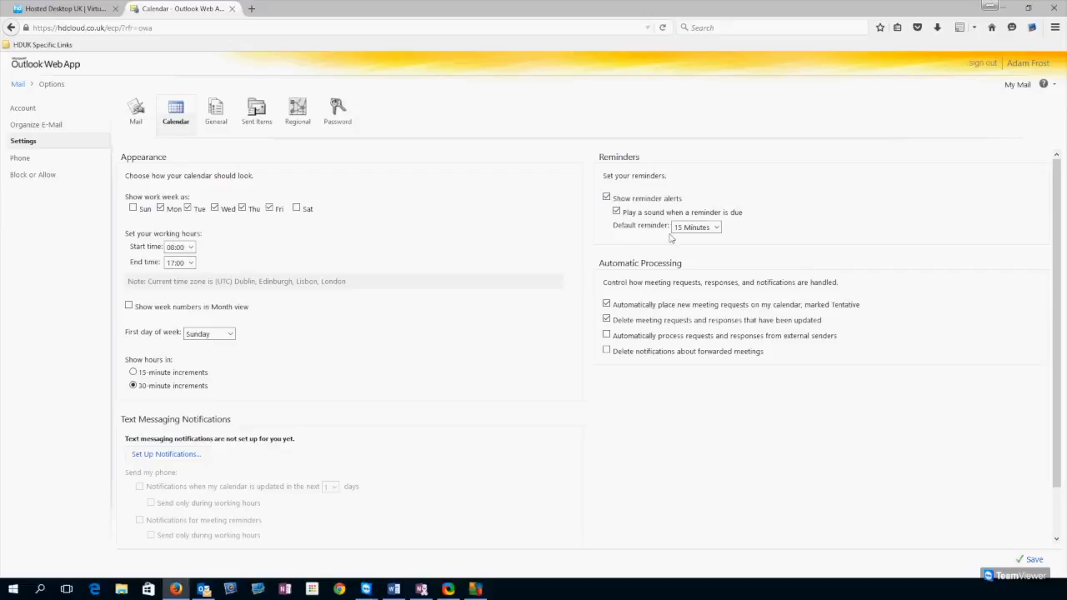
pyautogui.scroll(-1, 657, 408)
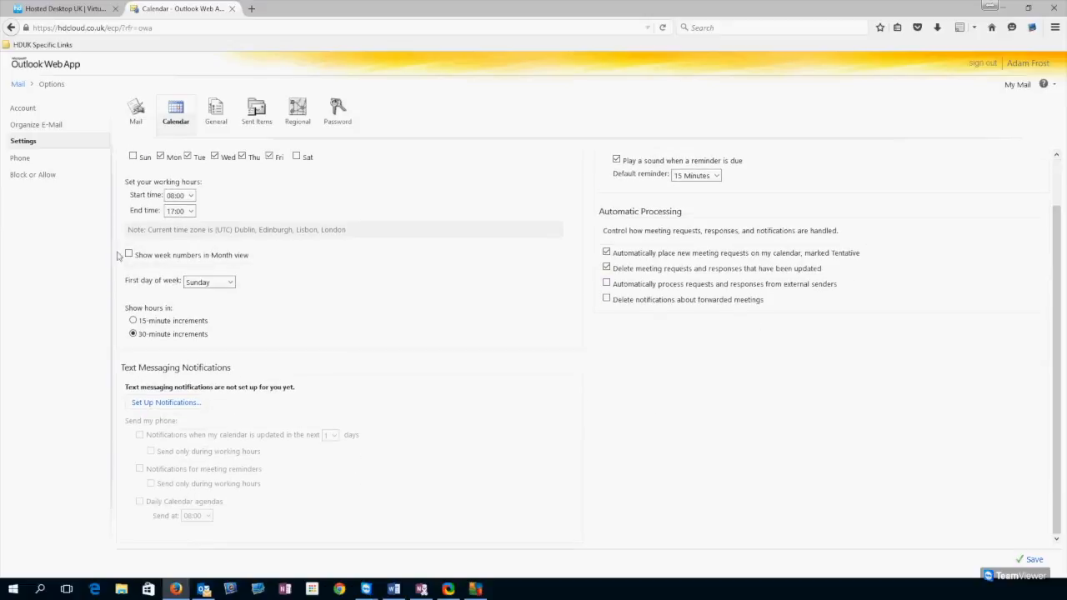
pyautogui.click(210, 256)
pyautogui.click(230, 283)
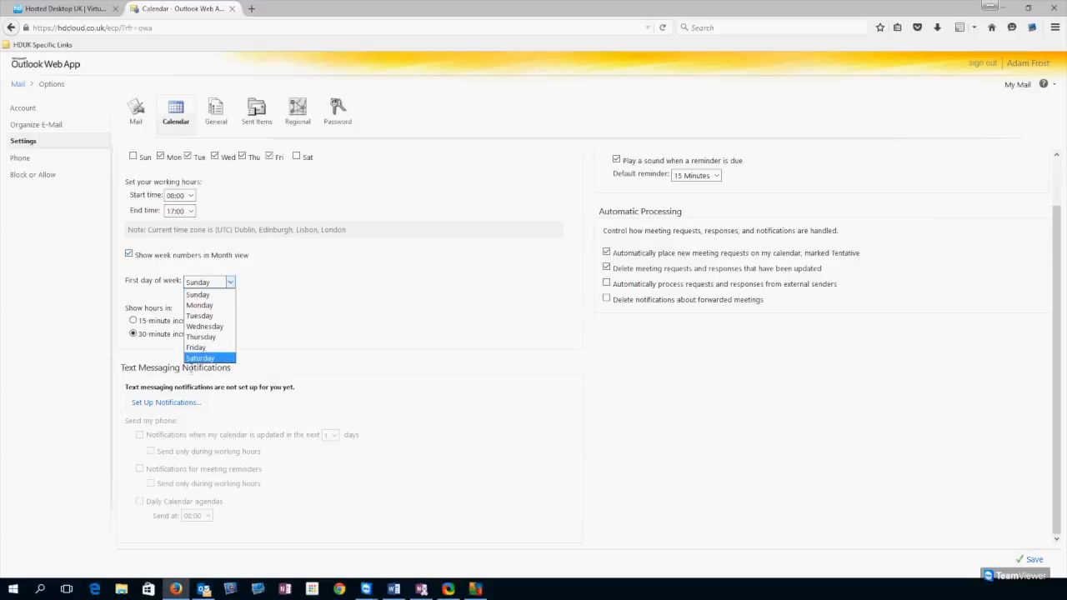
pyautogui.click(225, 283)
pyautogui.click(150, 255)
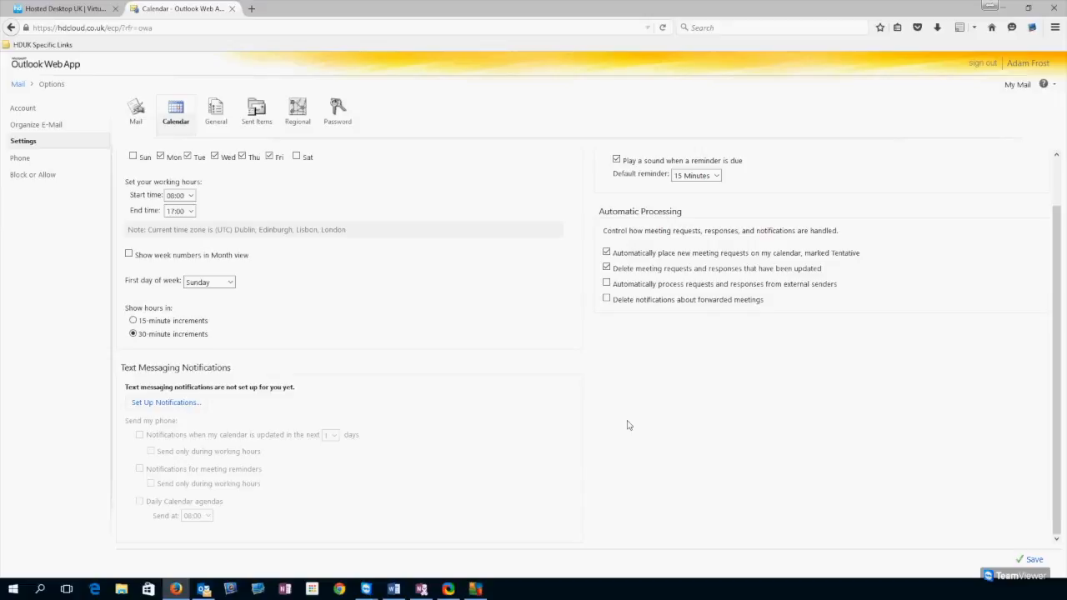
# - Bring up the General settings page
pyautogui.scroll(2, 628, 425)
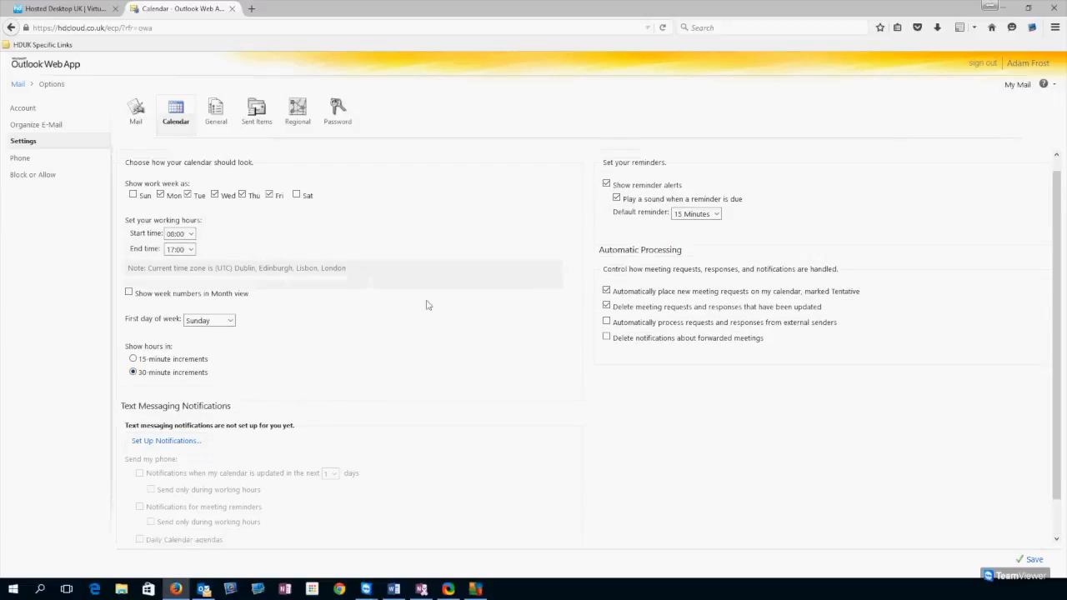
pyautogui.scroll(1, 334, 250)
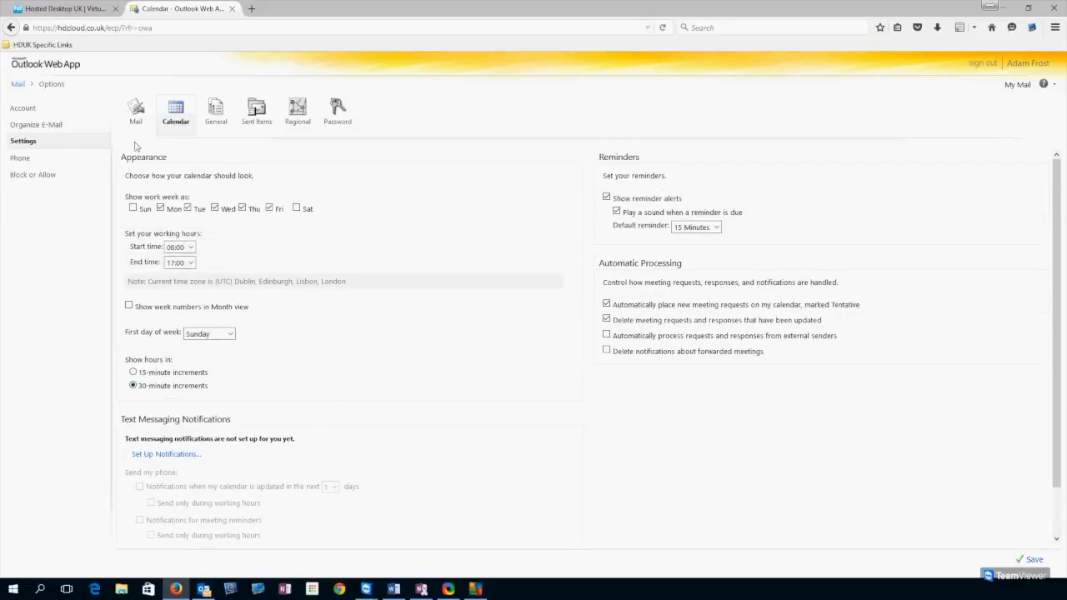
pyautogui.click(226, 114)
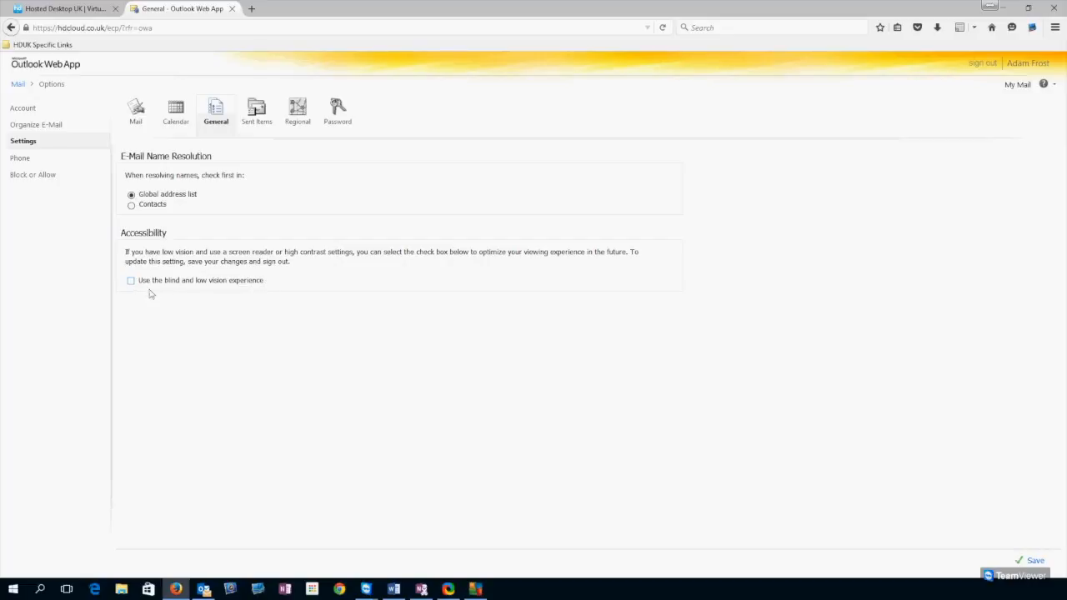
# - Check both Sent Items dropdowns, keeping Sender mailbox, then move on to Regional settings
pyautogui.click(262, 114)
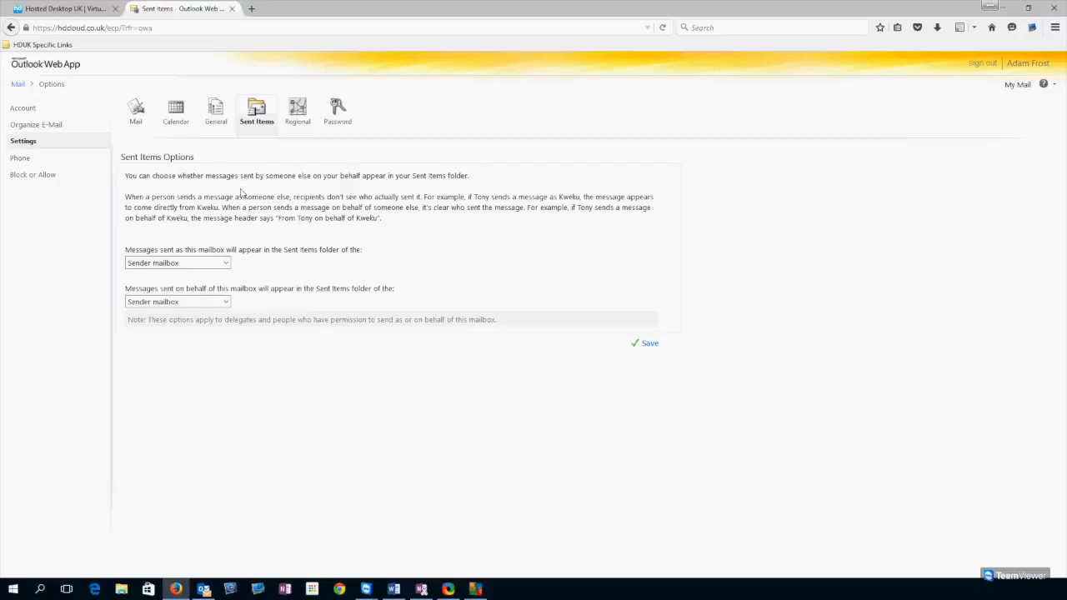
pyautogui.click(208, 263)
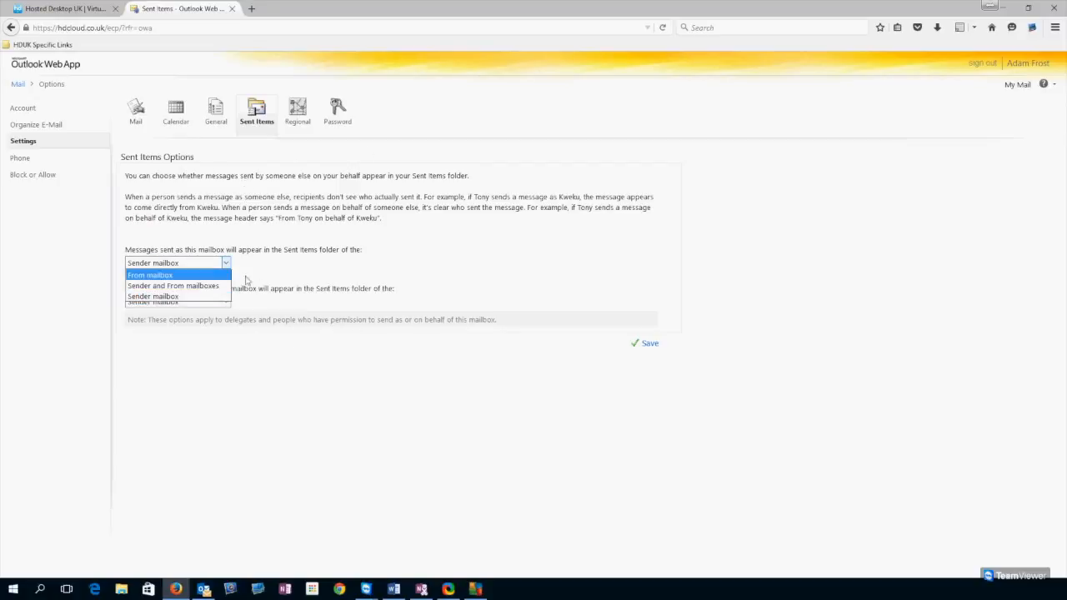
pyautogui.click(265, 248)
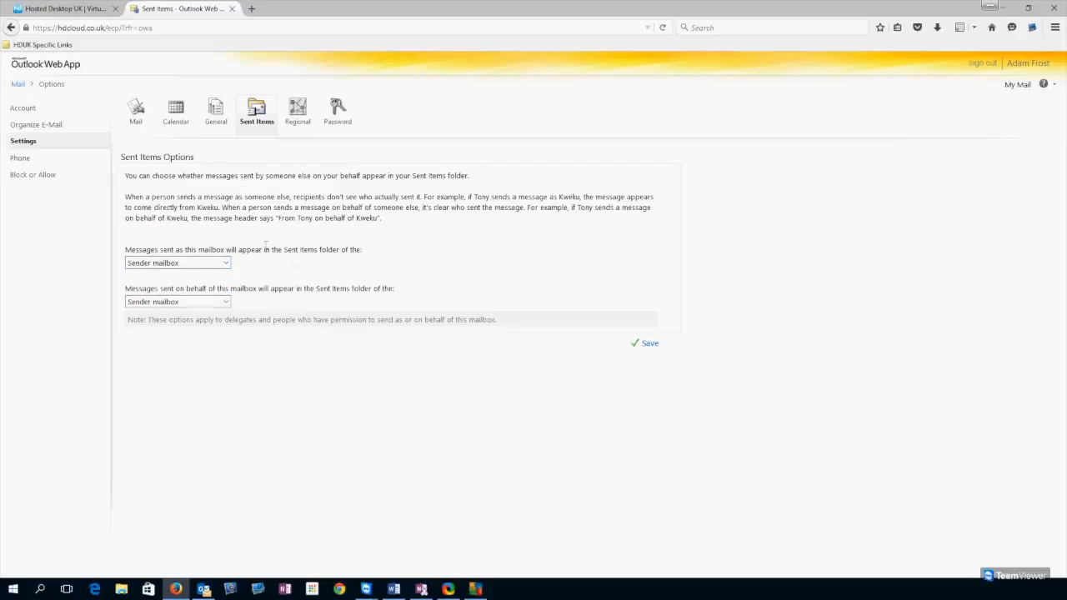
pyautogui.click(220, 261)
pyautogui.press('Up')
pyautogui.press('Up')
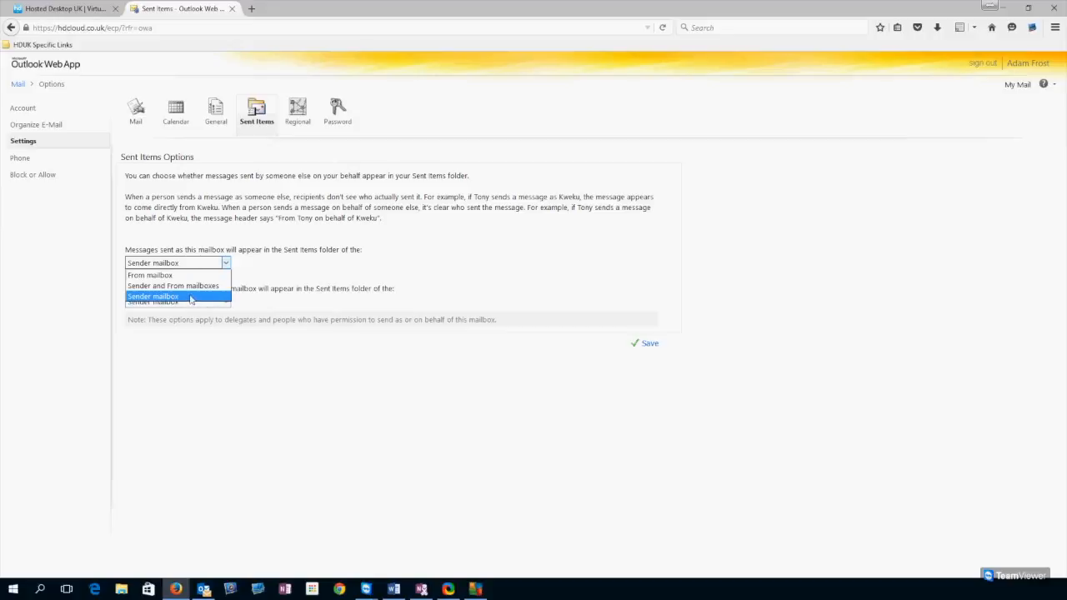
pyautogui.click(213, 299)
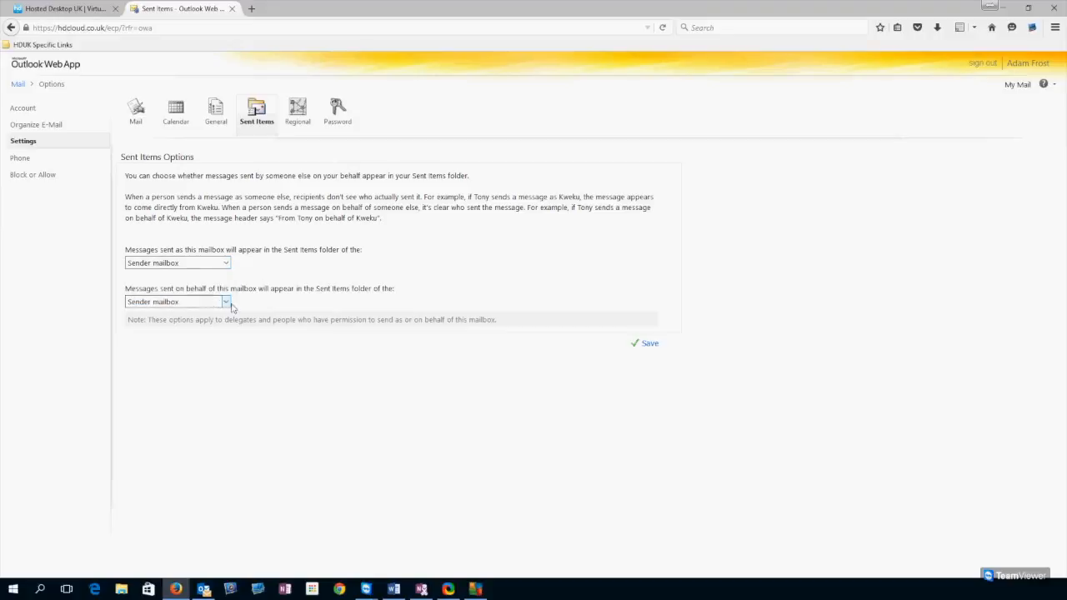
pyautogui.click(226, 302)
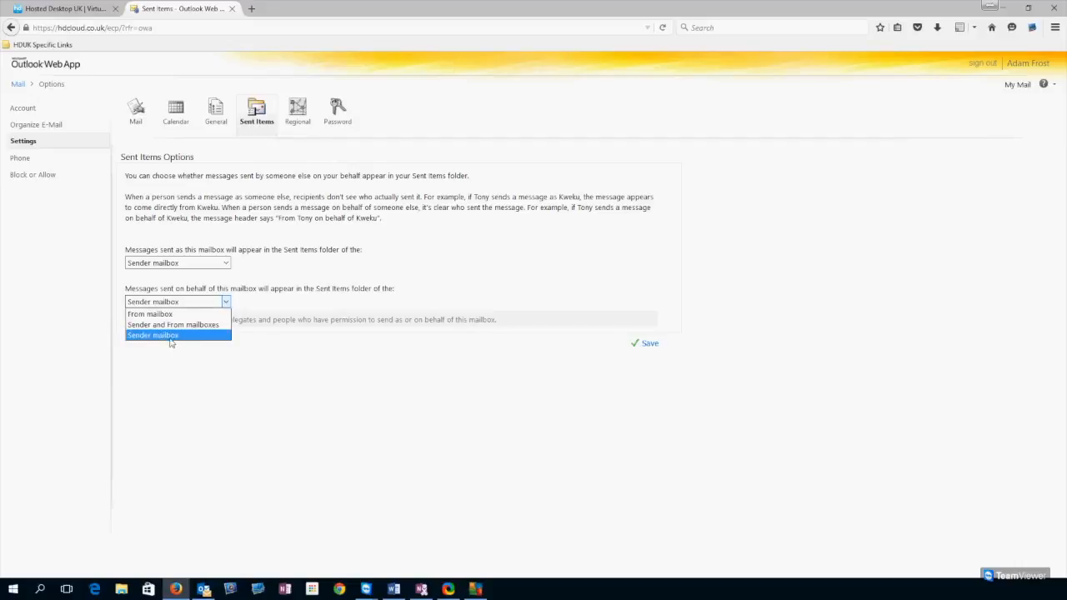
pyautogui.click(234, 303)
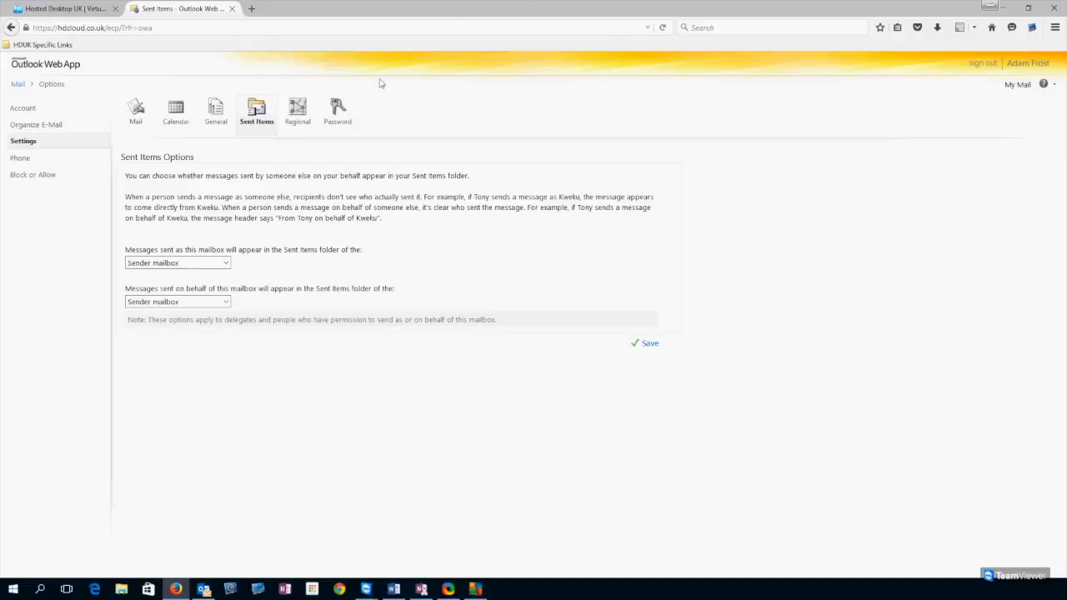
pyautogui.click(309, 124)
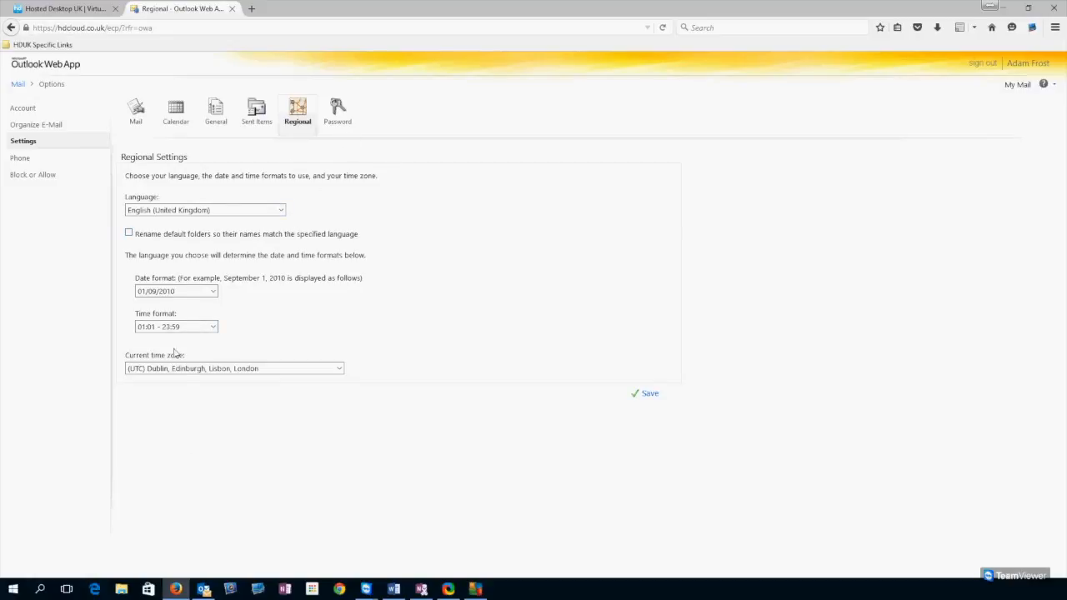
# - View the Password page, then the Phone options' Mobile Phones list
pyautogui.click(337, 115)
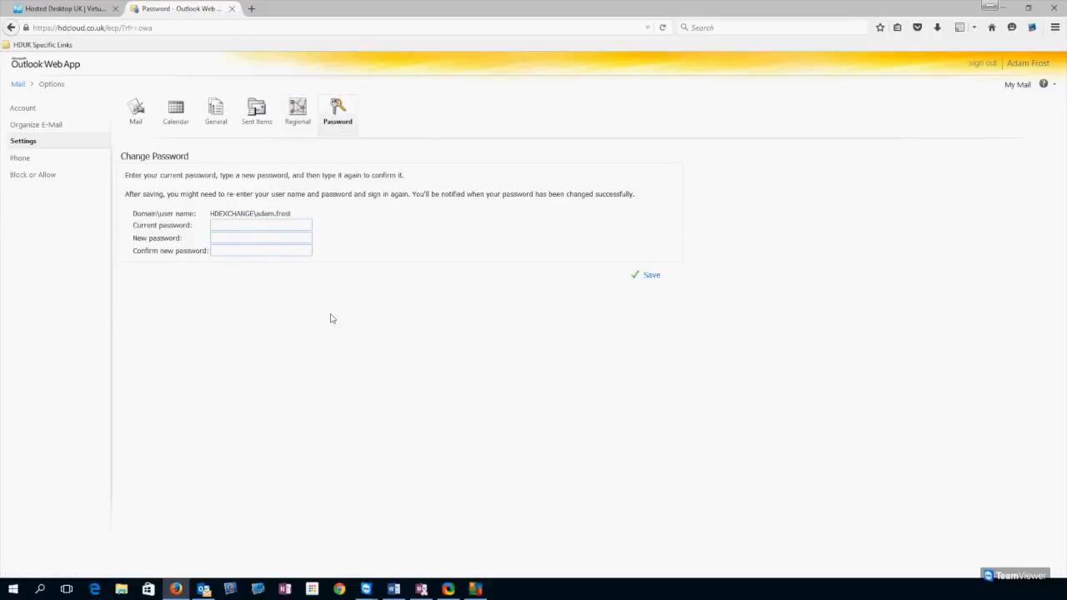
pyautogui.click(34, 158)
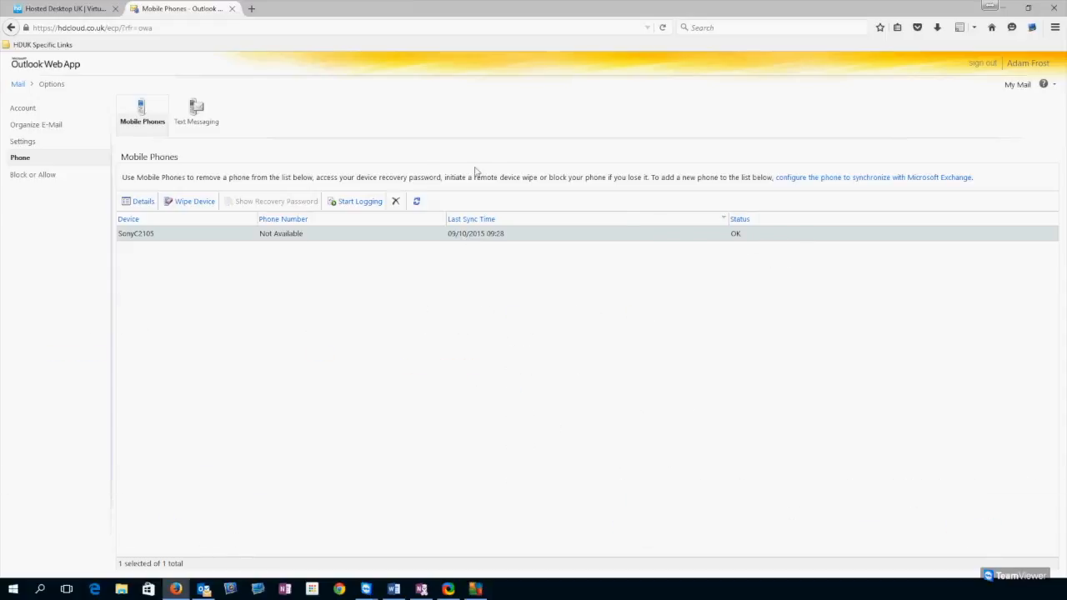
pyautogui.click(139, 202)
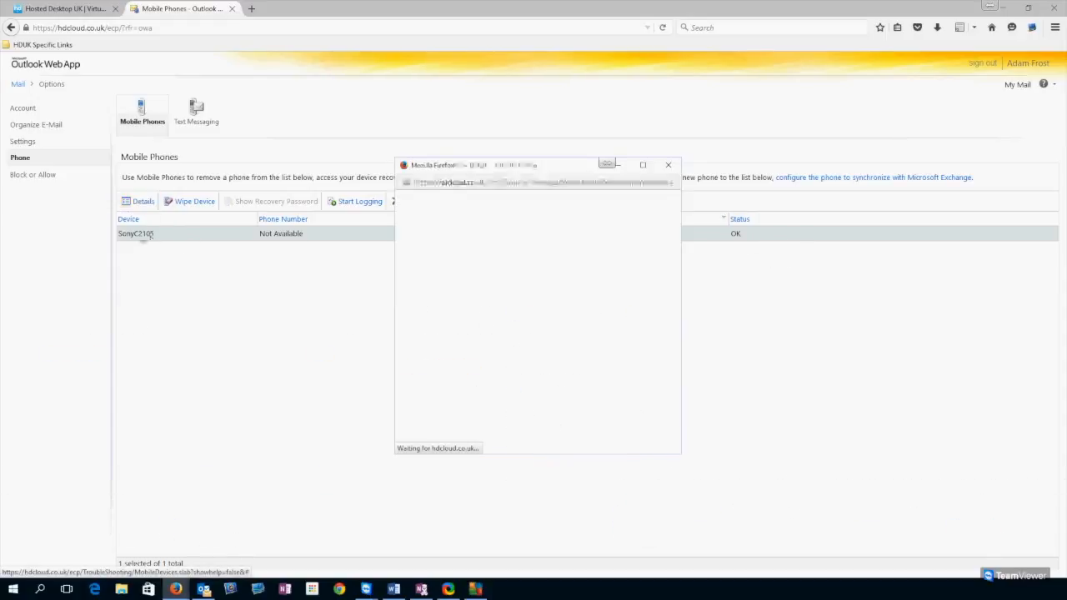
pyautogui.scroll(-3, 523, 326)
pyautogui.scroll(4, 529, 326)
pyautogui.scroll(-2, 531, 408)
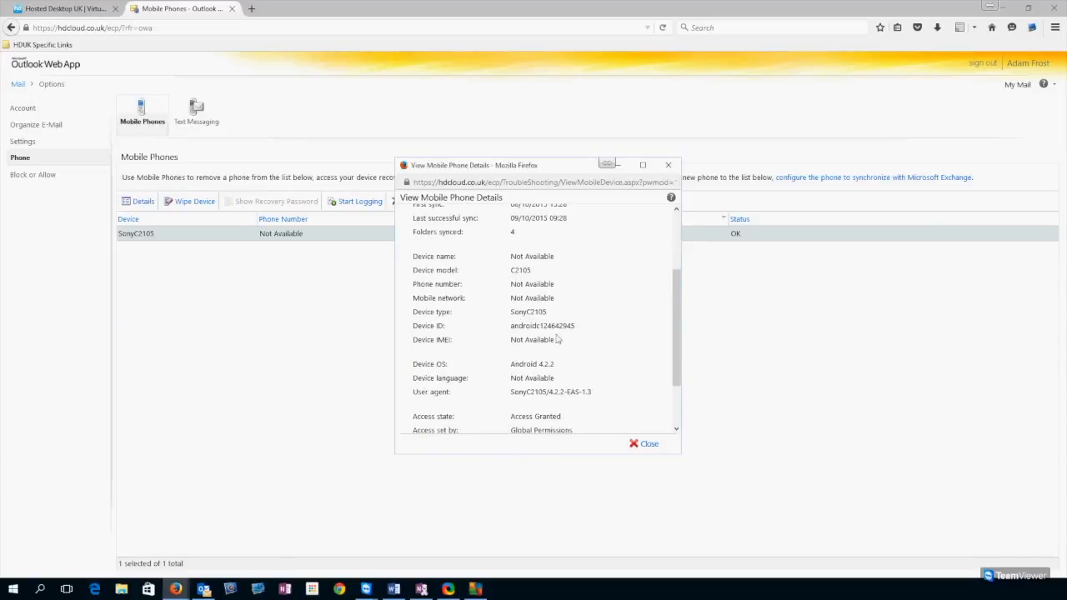
pyautogui.scroll(-2, 564, 333)
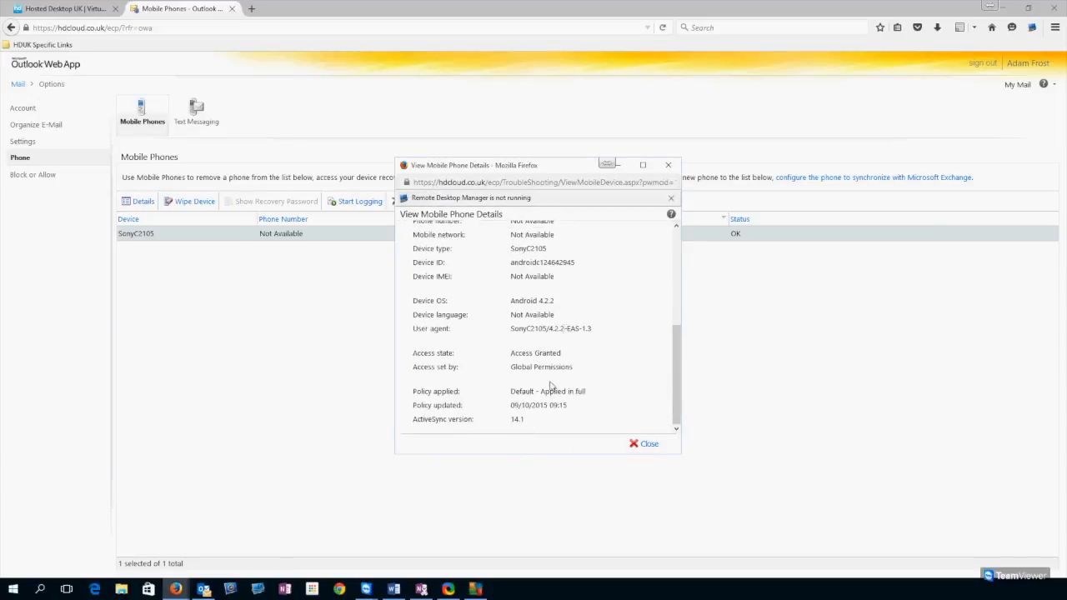
pyautogui.scroll(4, 569, 394)
pyautogui.scroll(-4, 564, 302)
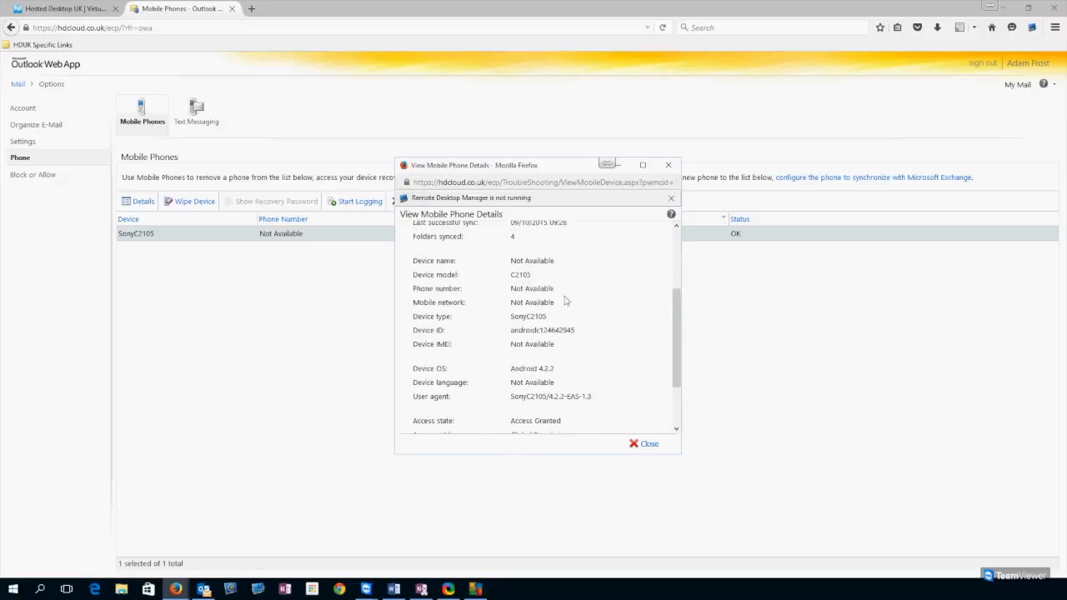
pyautogui.scroll(3, 546, 353)
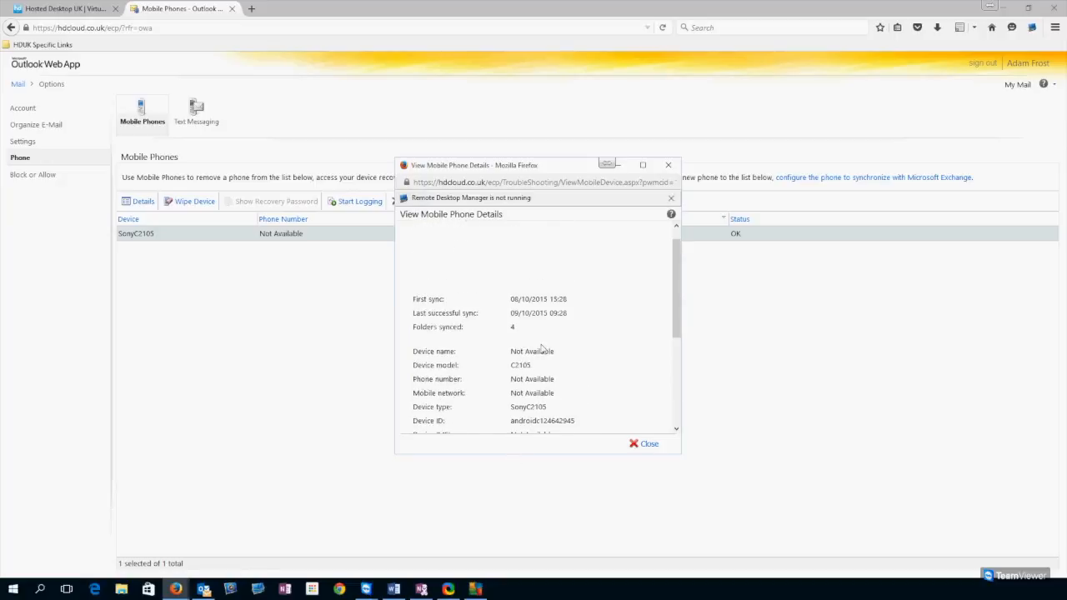
pyautogui.scroll(-3, 541, 349)
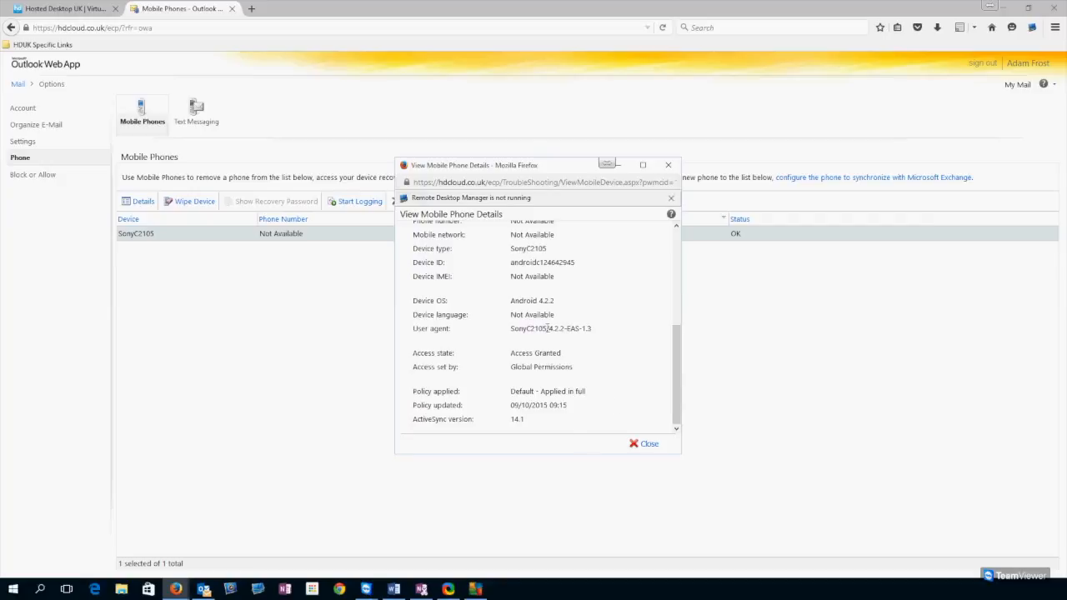
pyautogui.moveTo(565, 160); pyautogui.dragTo(314, 225)
pyautogui.click(396, 509)
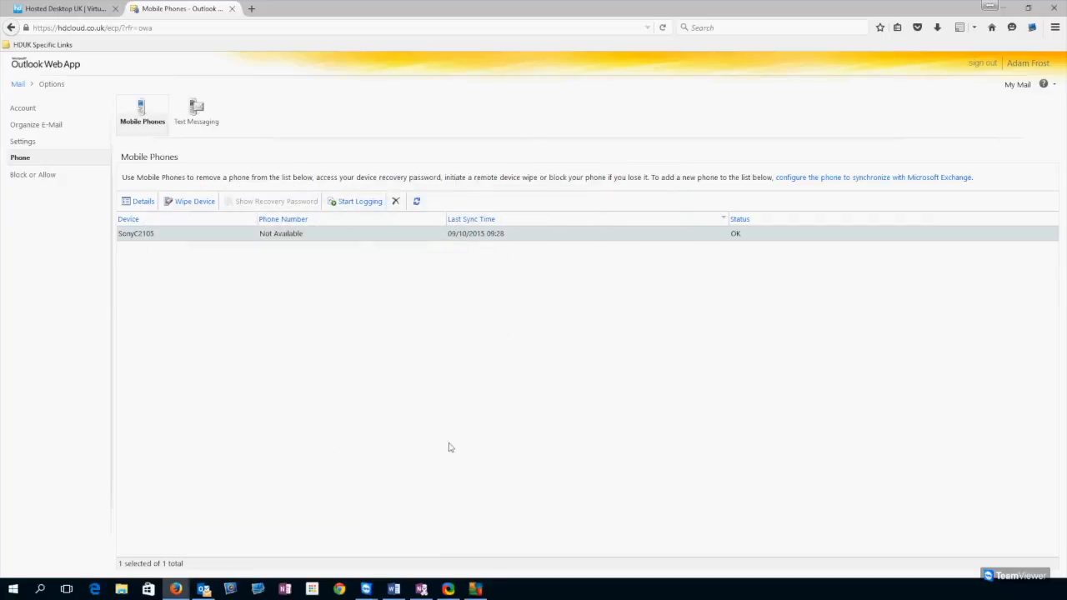
pyautogui.click(434, 298)
pyautogui.click(382, 235)
pyautogui.click(292, 440)
pyautogui.click(319, 239)
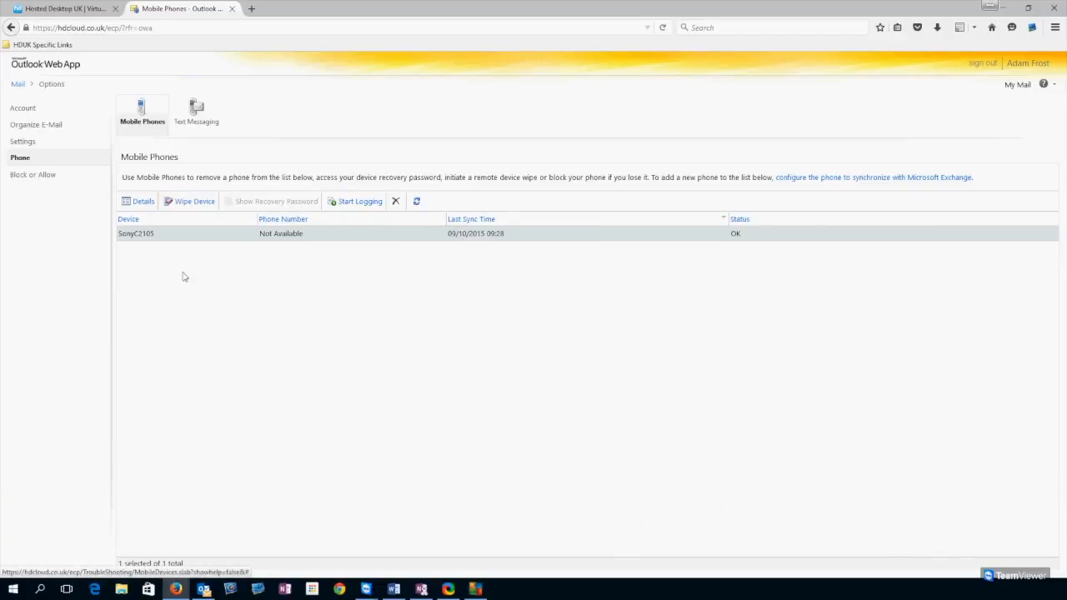
# - Request a remote wipe of the SonyC2105 phone and confirm it in the warning
pyautogui.click(209, 205)
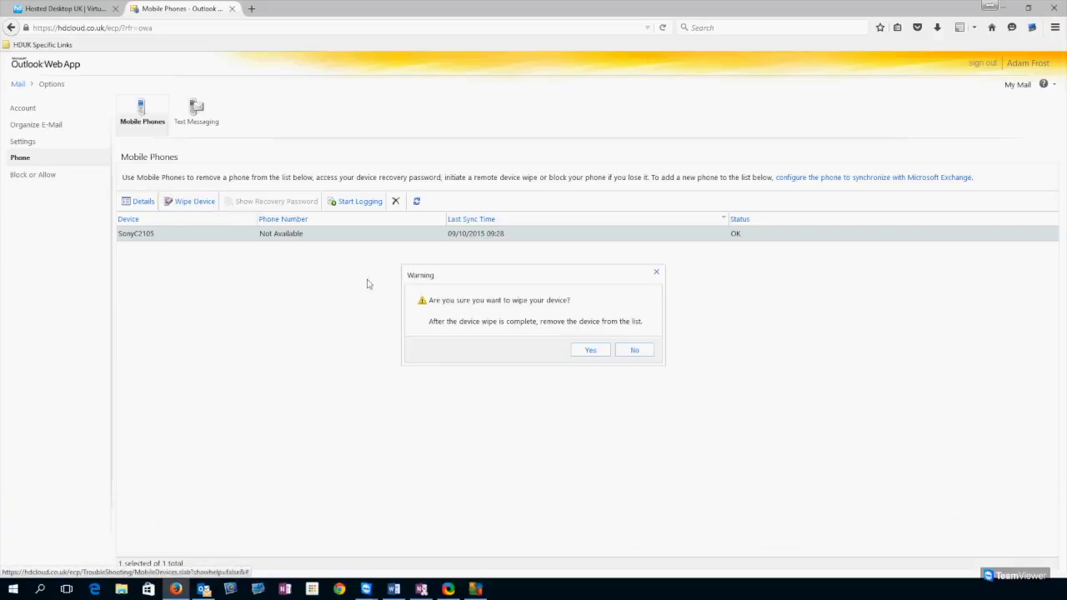
pyautogui.moveTo(484, 271); pyautogui.dragTo(364, 154)
pyautogui.moveTo(472, 284); pyautogui.dragTo(417, 233)
pyautogui.click(467, 273)
pyautogui.doubleClick(563, 278)
pyautogui.click(549, 280)
pyautogui.click(591, 350)
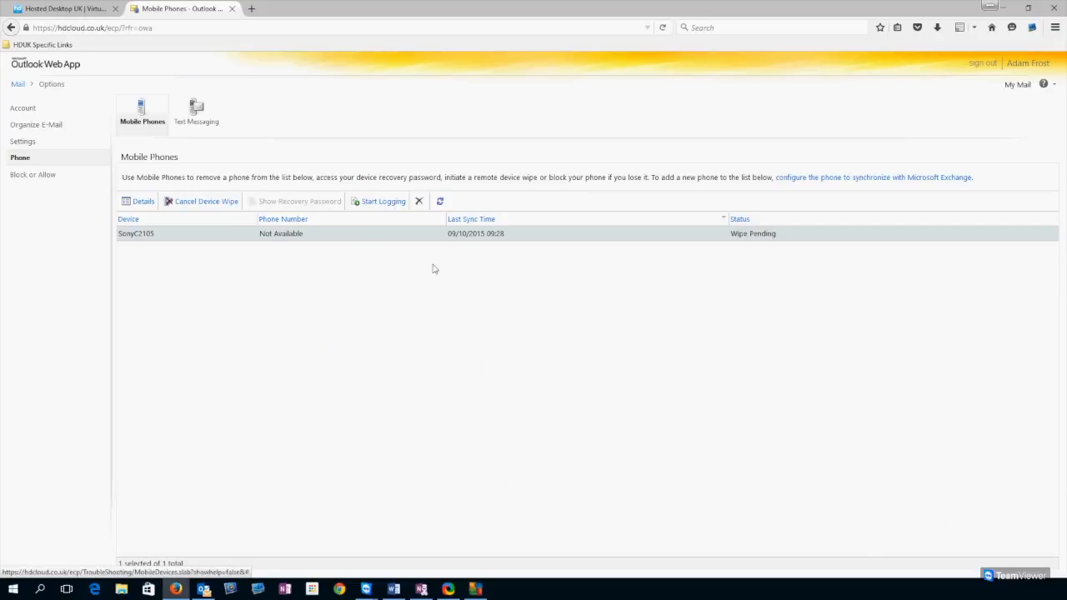
# - Cancel the SonyC2105's pending wipe so its status returns to OK
pyautogui.click(644, 306)
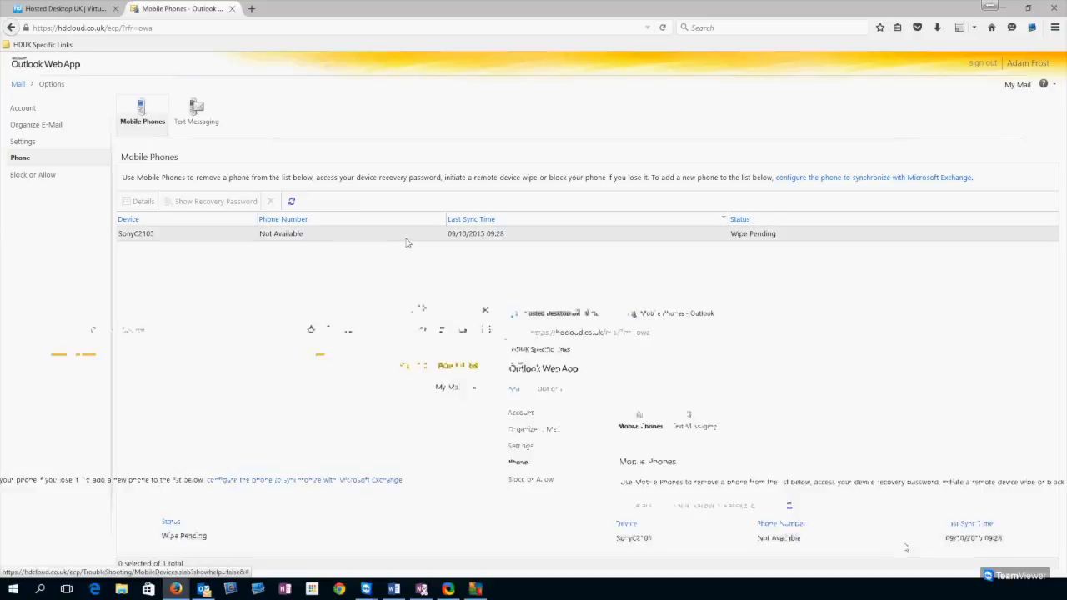
pyautogui.click(718, 232)
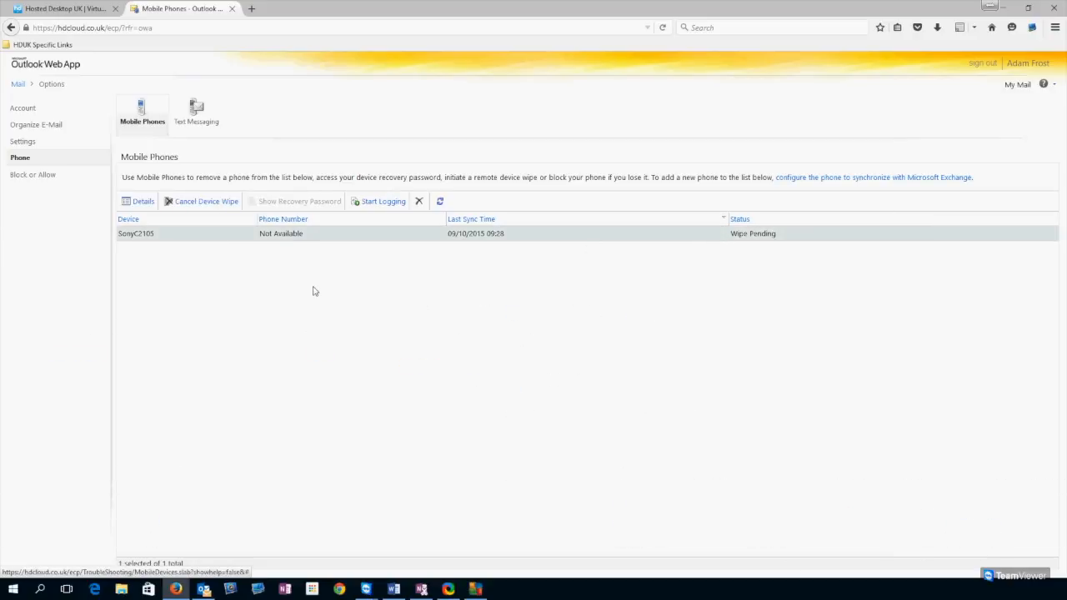
pyautogui.click(207, 201)
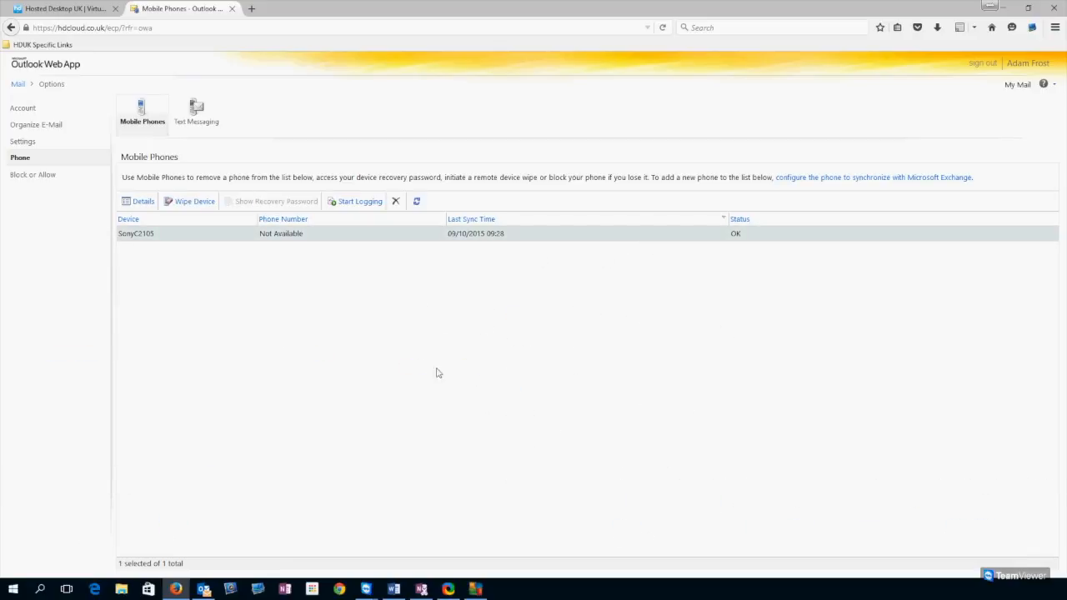
pyautogui.click(484, 308)
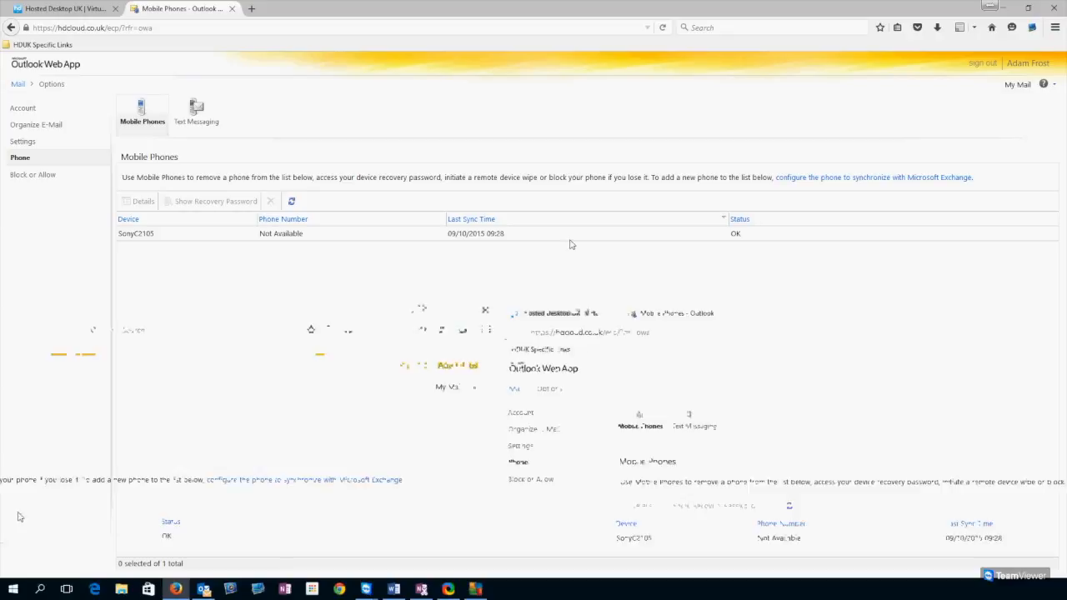